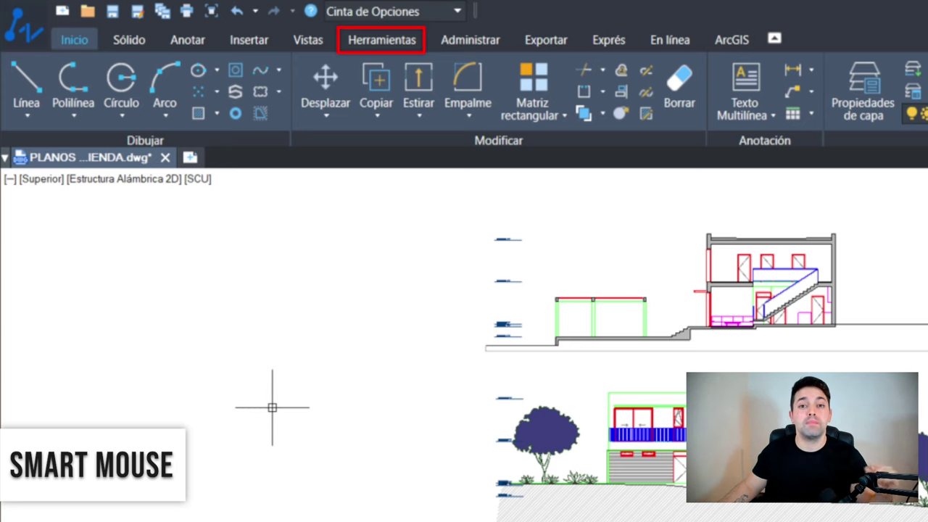
# Switch the ribbon to the Herramientas (Tools) tab to reach Smart Mouse and Smart Voice
pyautogui.click(397, 42)
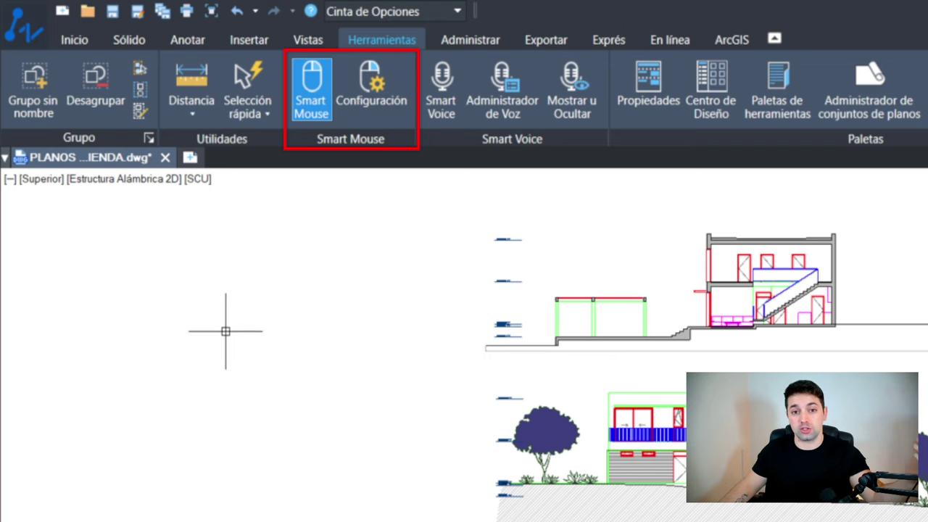
# Turn Smart Mouse off with the SMARTMOUSE command
pyautogui.click(378, 116)
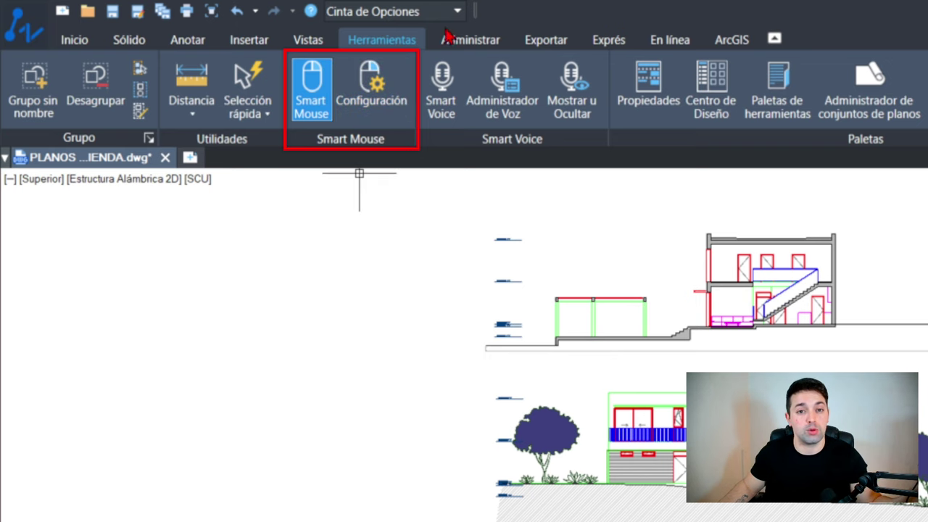
pyautogui.click(320, 113)
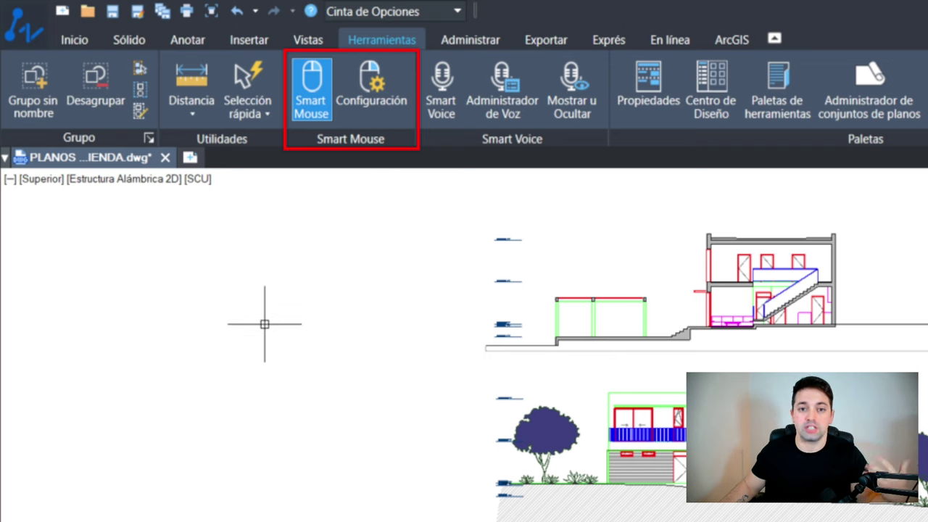
pyautogui.write('smartm')
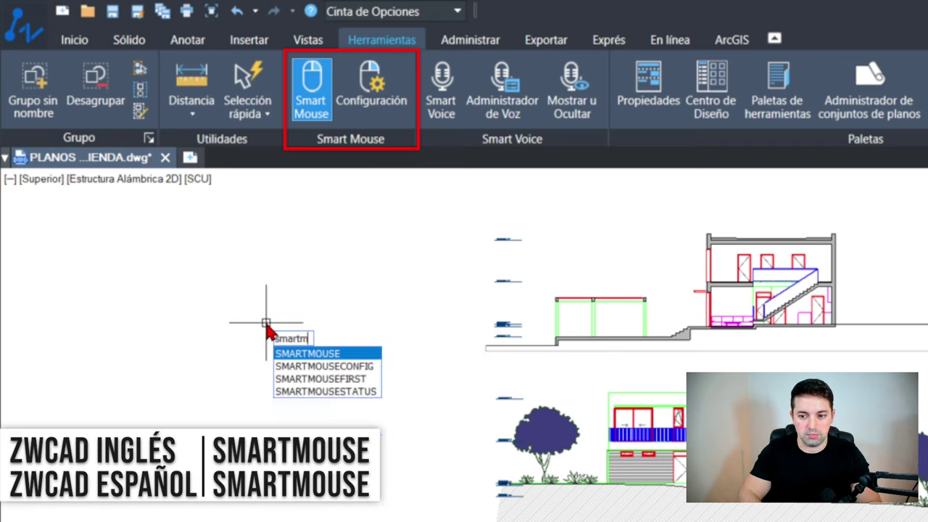
pyautogui.press('Escape')
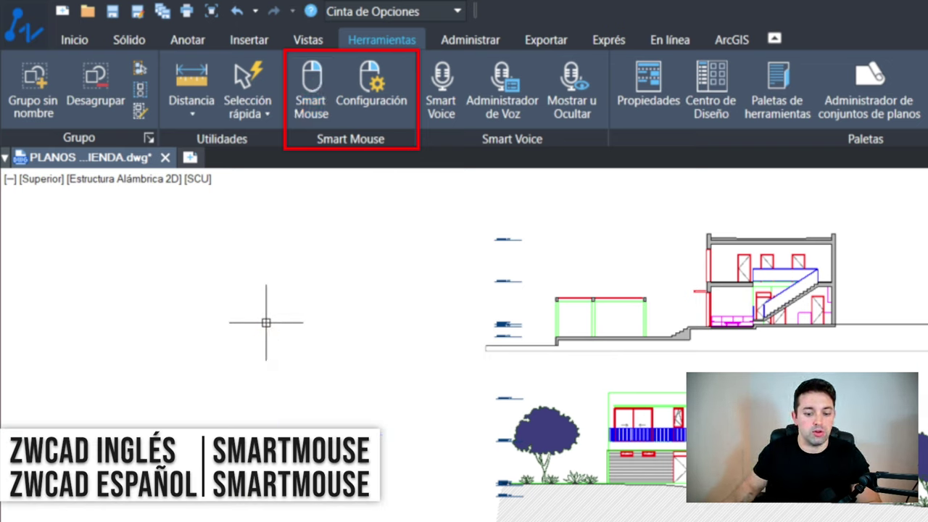
# Run SMARTMOUSE again so Smart Mouse is enabled once more
pyautogui.write('smart')
pyautogui.press('Return')
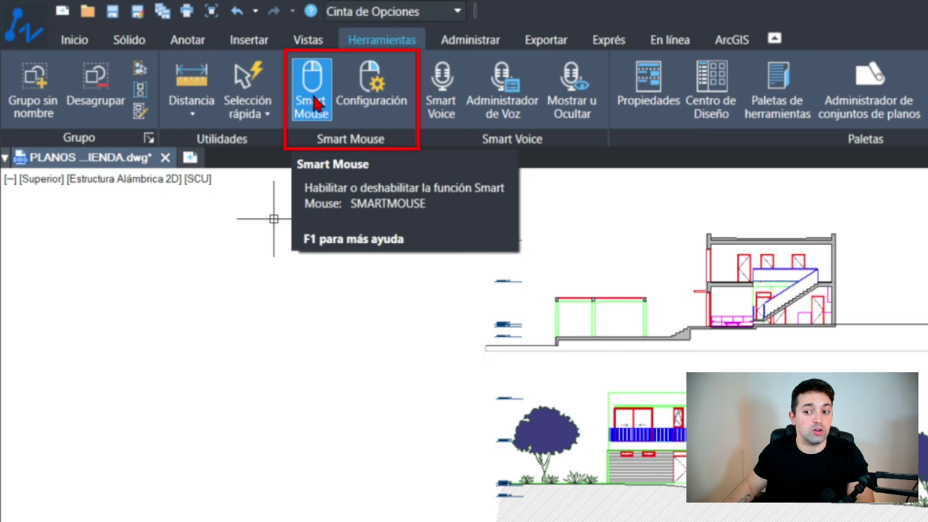
pyautogui.scroll(1, 234, 481)
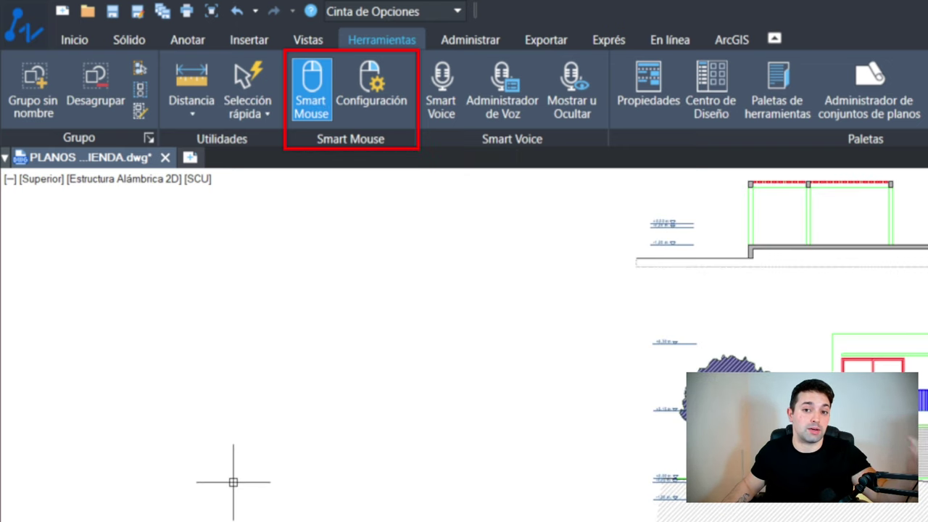
pyautogui.scroll(-2, 238, 472)
pyautogui.scroll(1, 238, 472)
pyautogui.scroll(1, 316, 474)
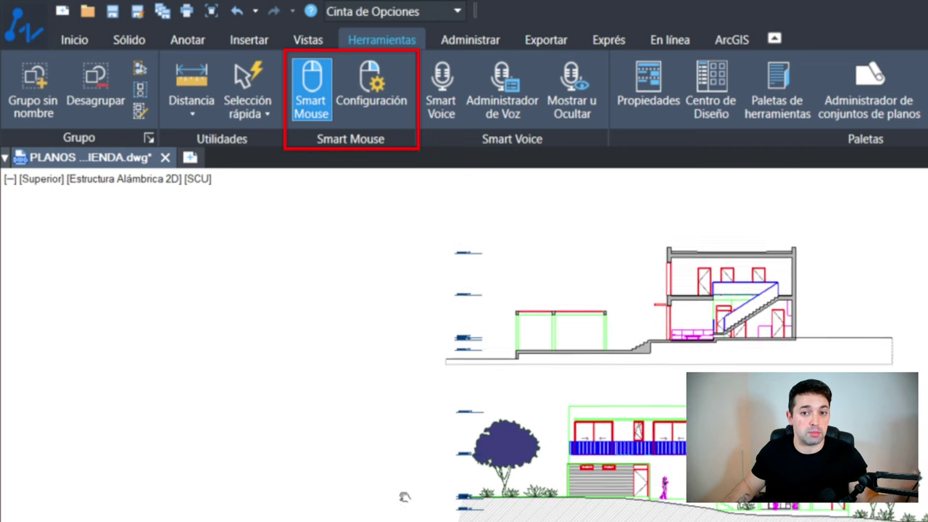
pyautogui.scroll(-1, 399, 497)
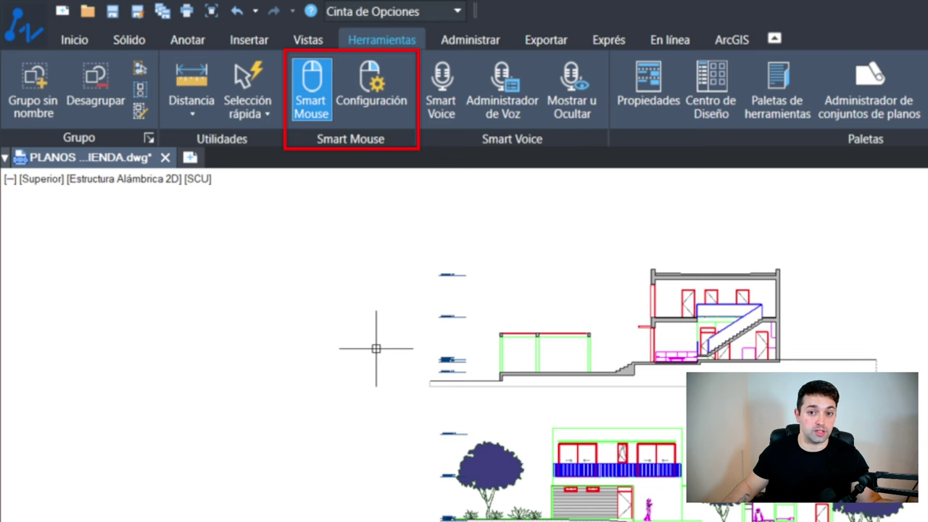
# Open Ajustes Smart Mouse and review gesture commands like _New, _Close, _Erase and _Fillet
pyautogui.click(376, 107)
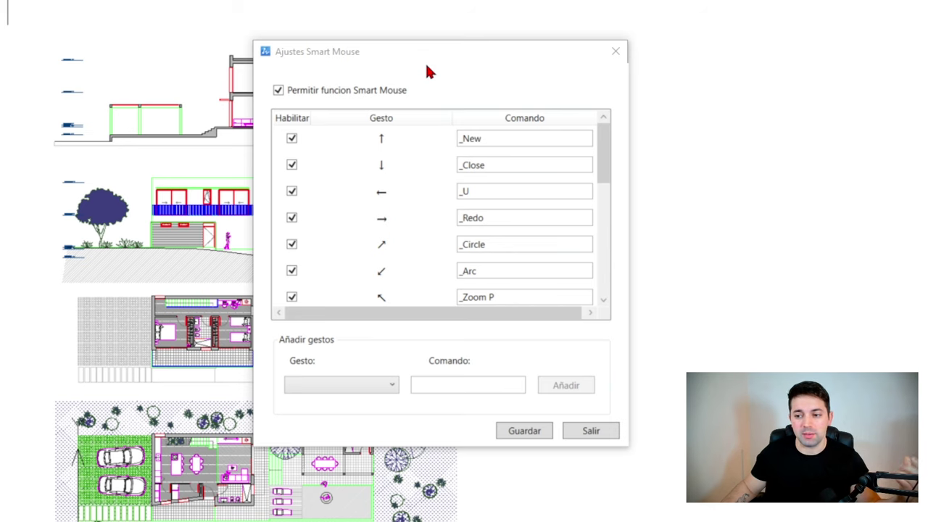
pyautogui.click(295, 94)
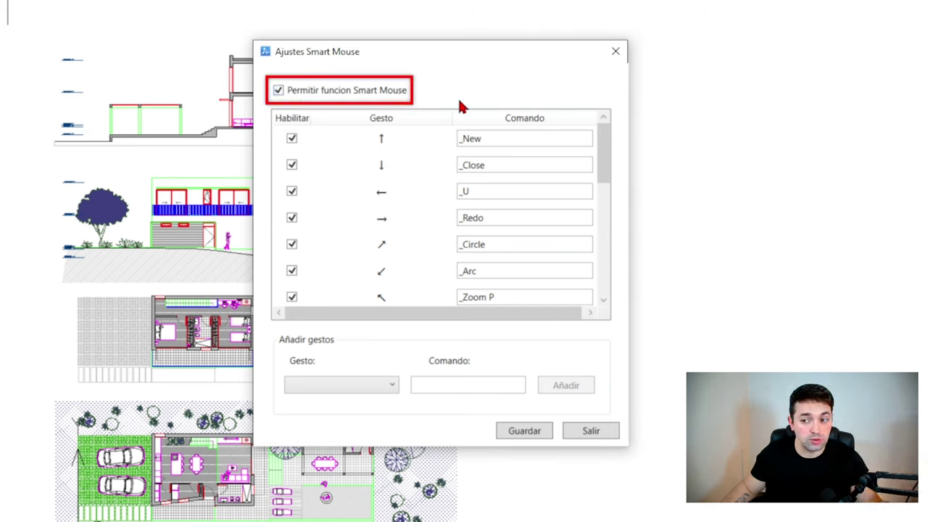
pyautogui.moveTo(607, 154)
pyautogui.mouseDown()
pyautogui.moveTo(609, 261)
pyautogui.moveTo(617, 107)
pyautogui.mouseUp()
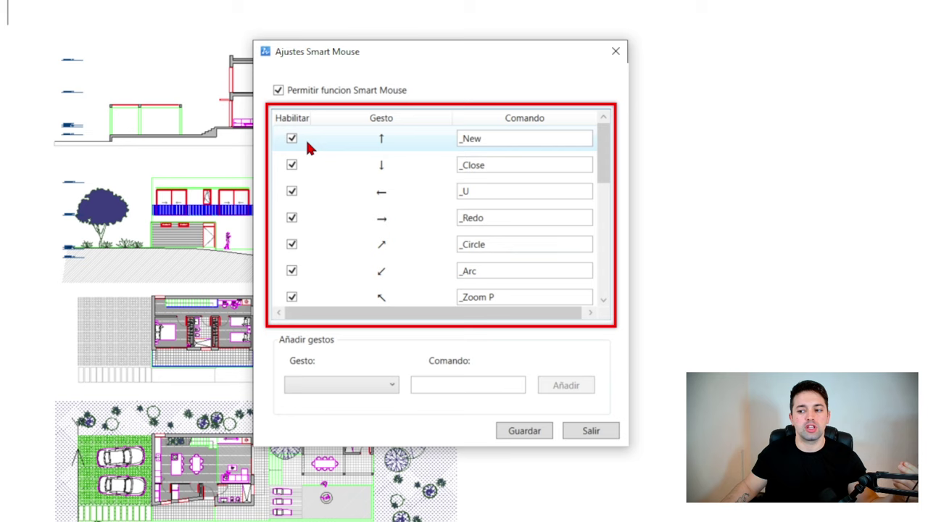
pyautogui.click(450, 143)
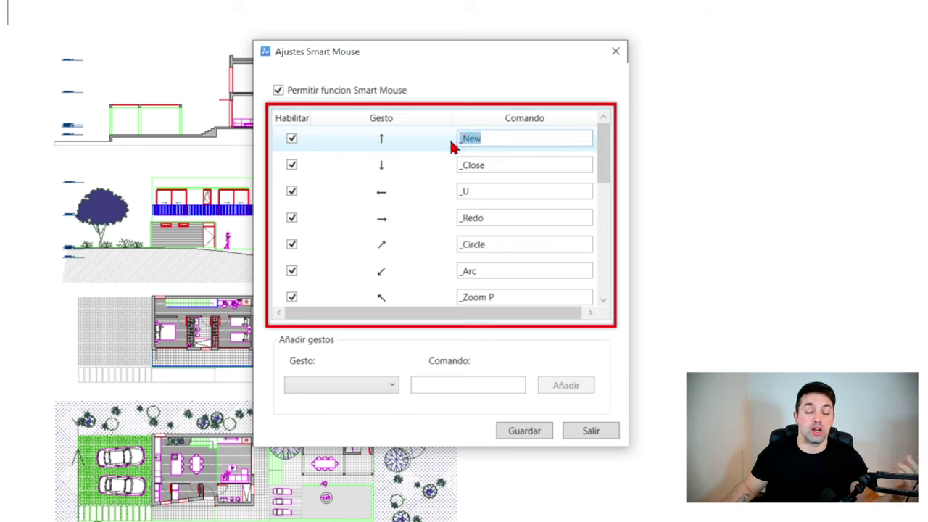
pyautogui.click(441, 168)
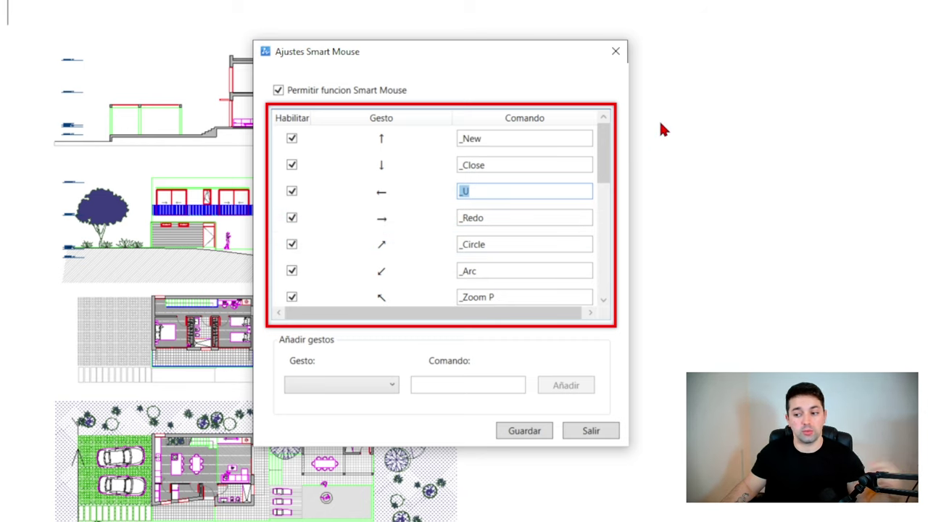
pyautogui.scroll(-3, 414, 294)
pyautogui.moveTo(601, 261)
pyautogui.mouseDown()
pyautogui.moveTo(599, 218)
pyautogui.moveTo(586, 309)
pyautogui.mouseUp()
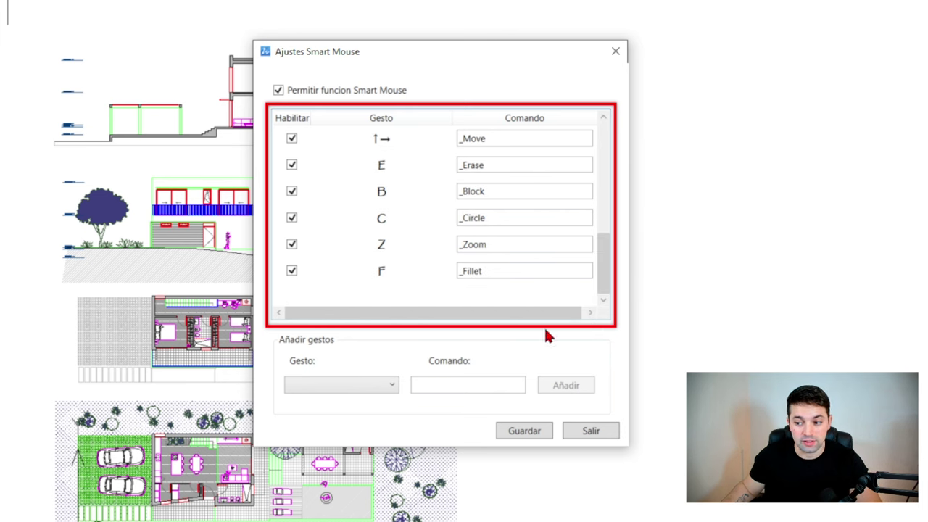
pyautogui.moveTo(396, 63); pyautogui.dragTo(412, 3)
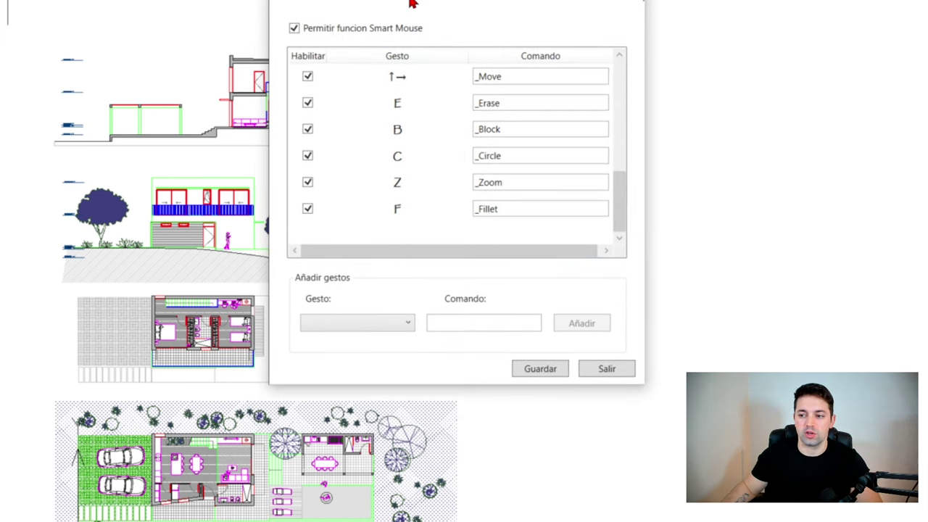
# Add an O gesture that runs the _Rotate command
pyautogui.click(371, 332)
pyautogui.scroll(6, 345, 412)
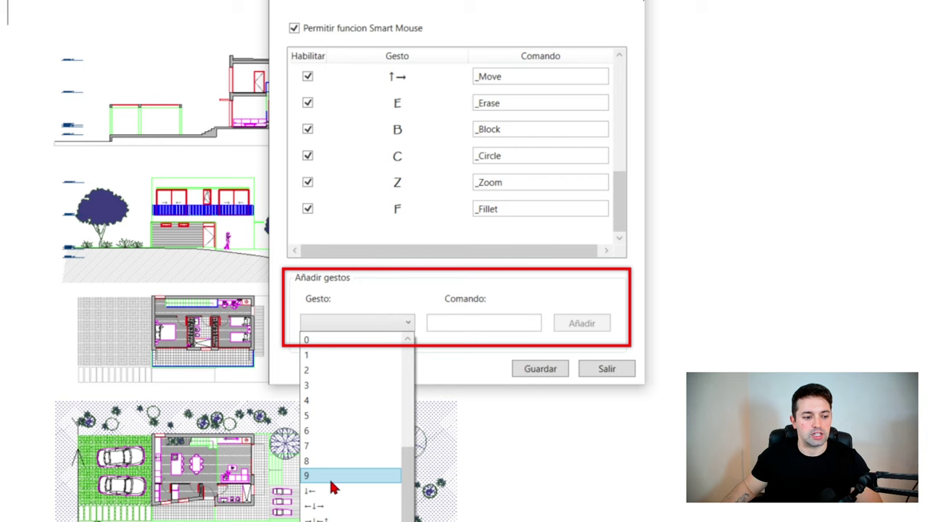
pyautogui.scroll(-9, 337, 400)
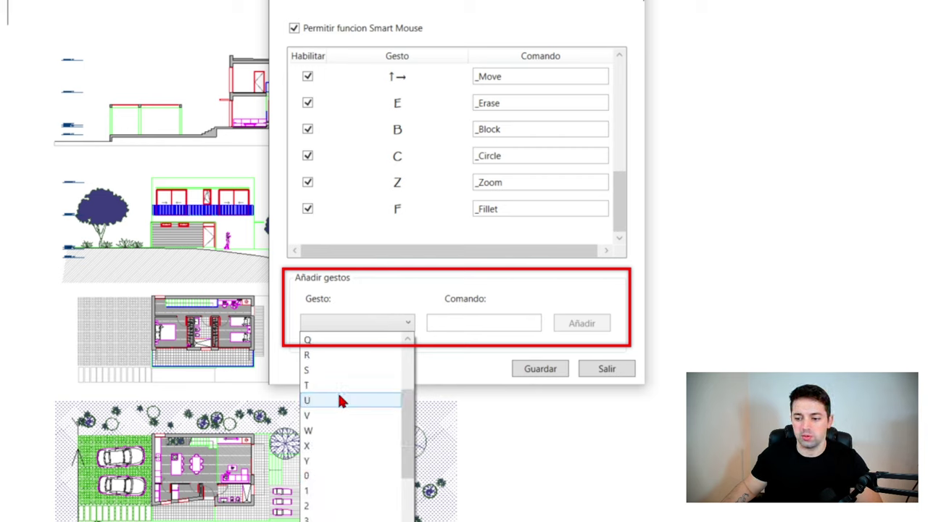
pyautogui.click(327, 476)
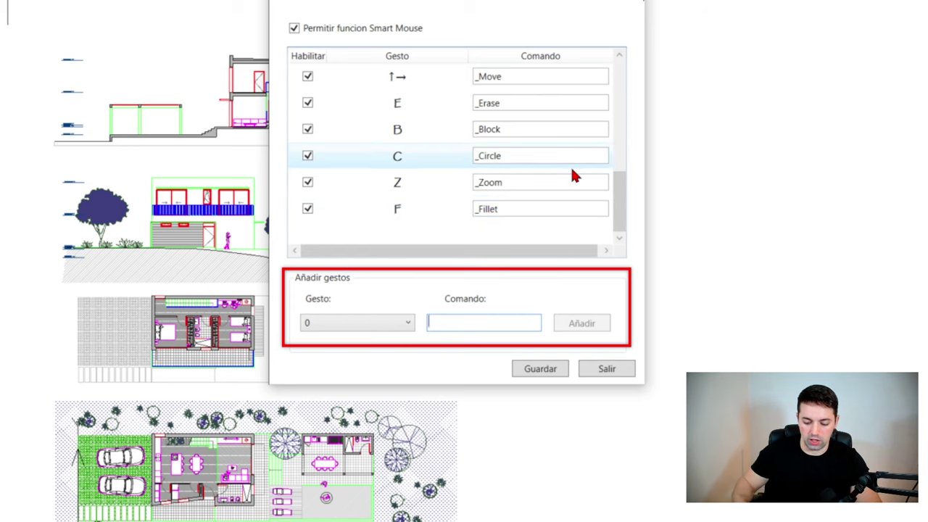
pyautogui.write('_')
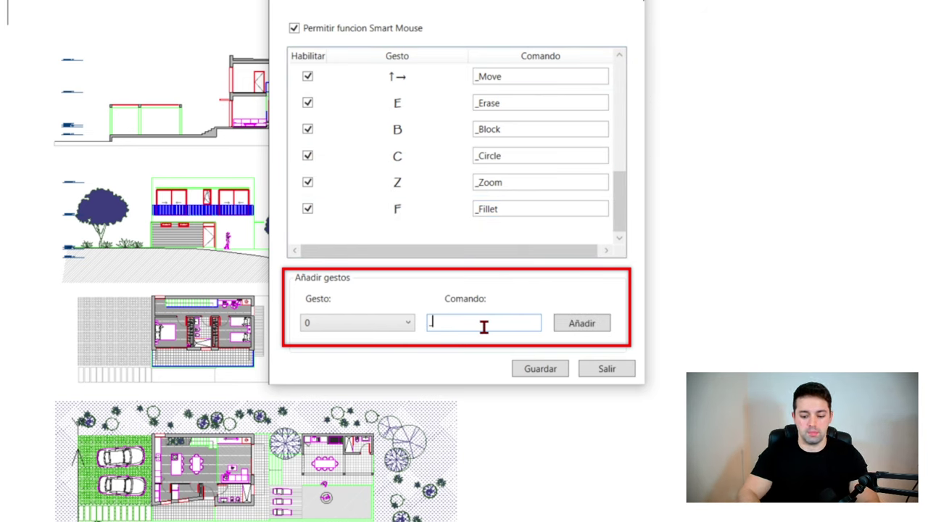
pyautogui.write('Rotate')
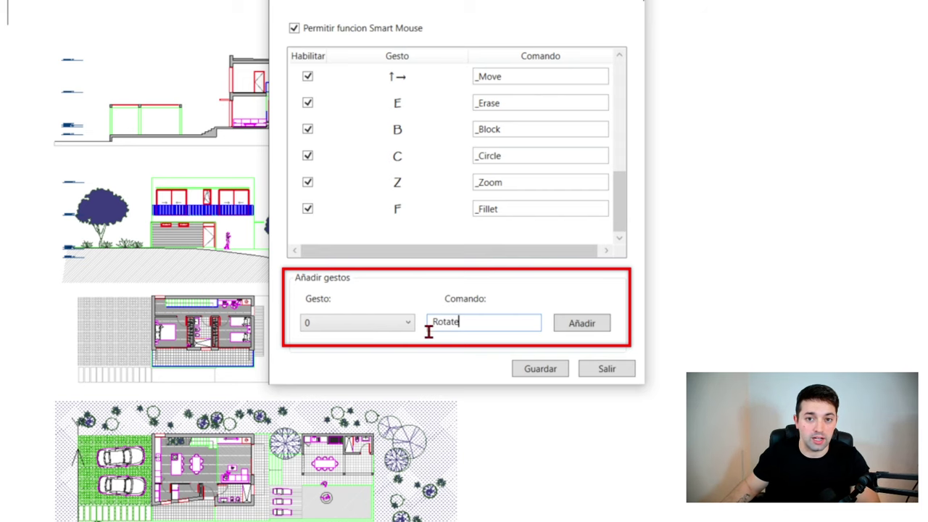
pyautogui.click(582, 323)
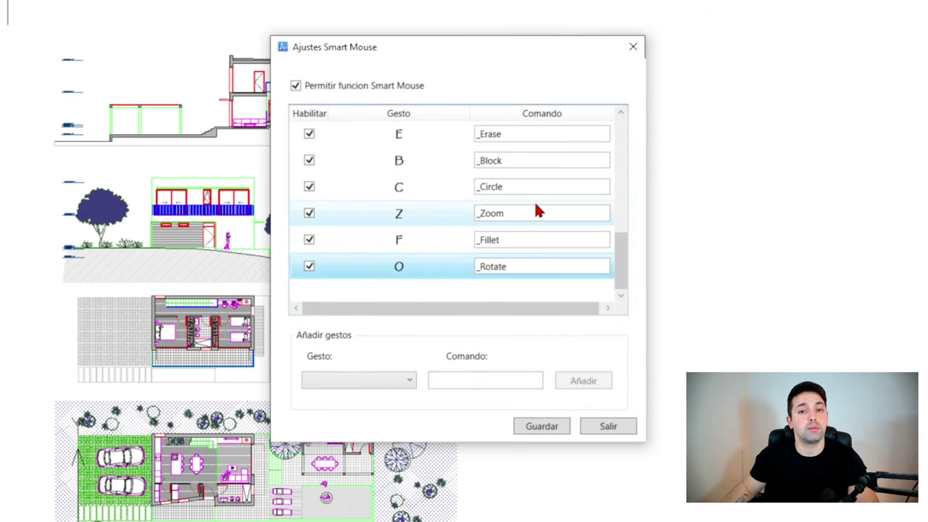
pyautogui.moveTo(617, 275)
pyautogui.mouseDown()
pyautogui.moveTo(637, 219)
pyautogui.moveTo(620, 211)
pyautogui.mouseUp()
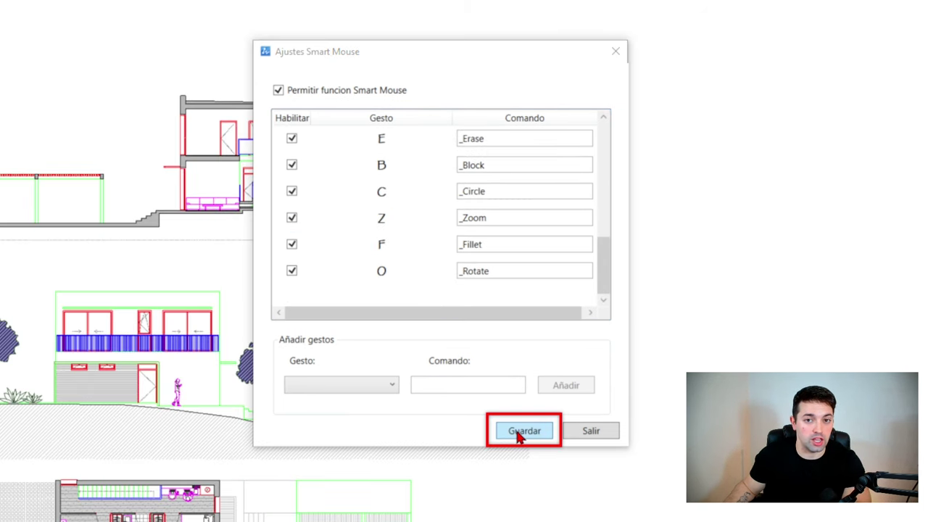
# Save the Smart Mouse gesture settings and cancel the stray selection window
pyautogui.click(519, 432)
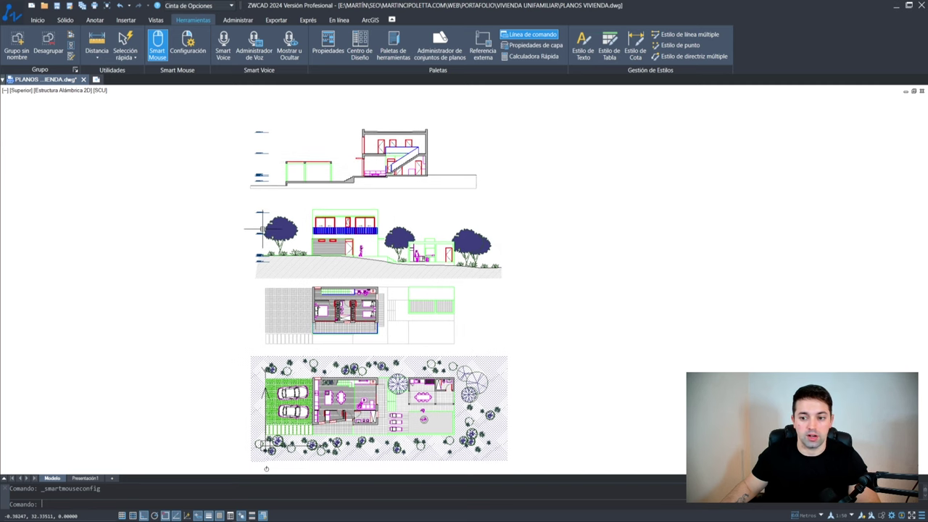
pyautogui.scroll(4, 363, 238)
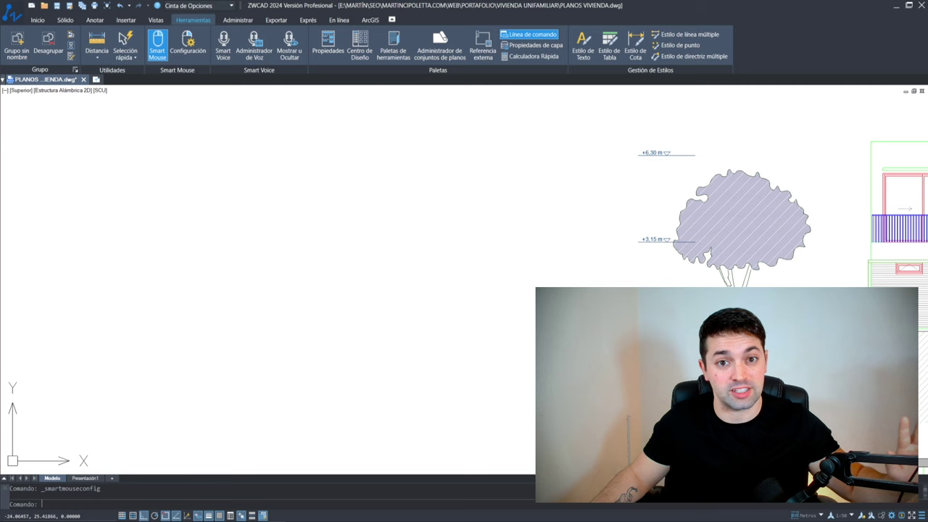
pyautogui.click(285, 151)
pyautogui.press('Escape')
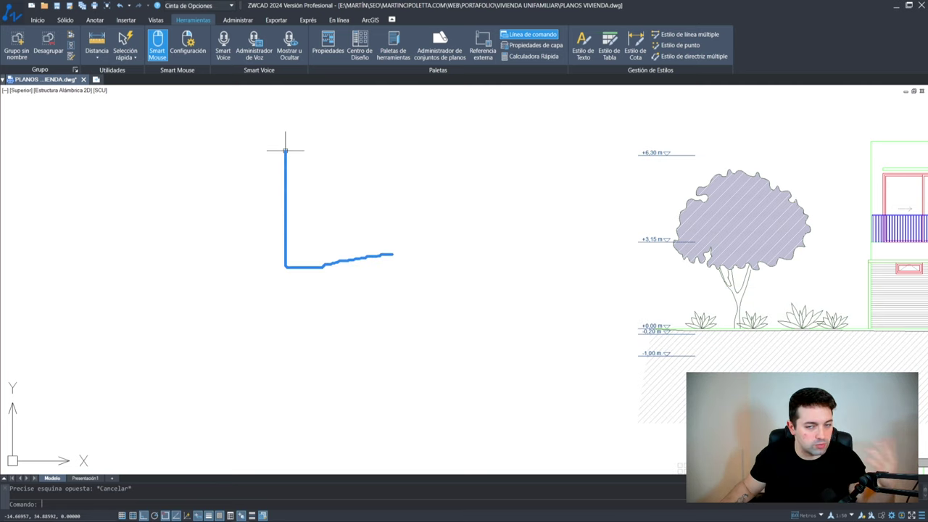
# Draw a horizontal line with the Line command
pyautogui.press('l')
pyautogui.press('Return')
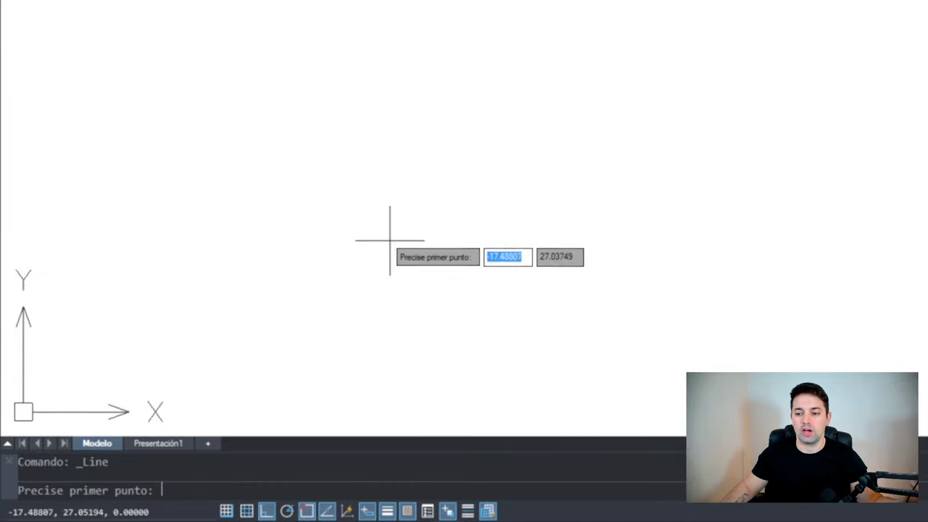
pyautogui.click(340, 263)
pyautogui.click(759, 26)
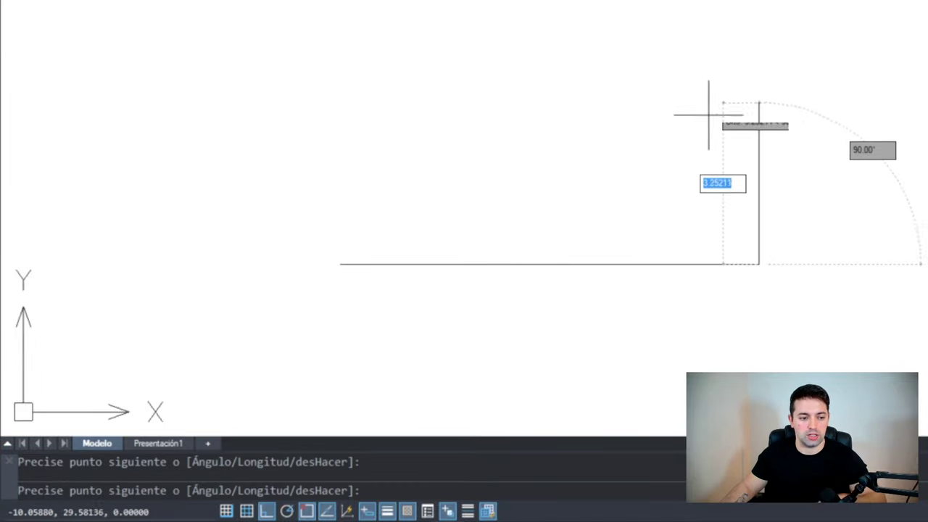
pyautogui.press('Return')
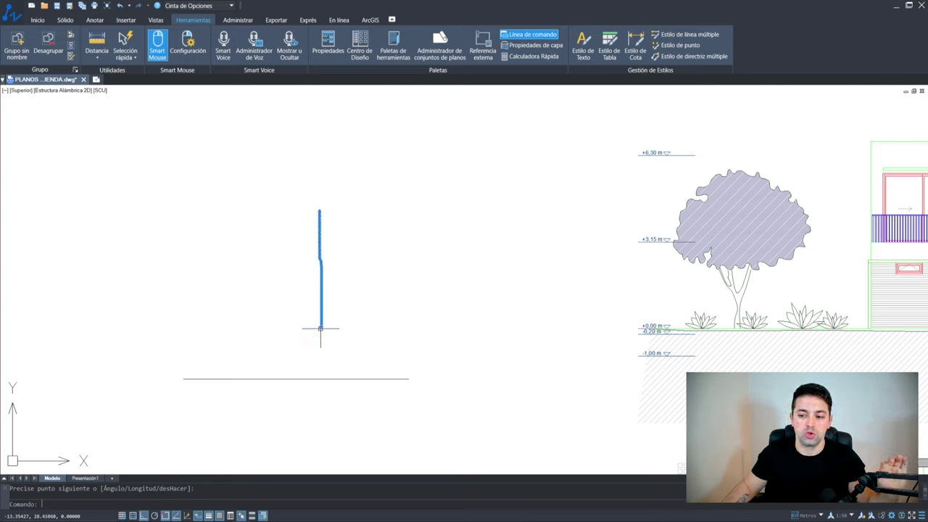
# Copy the horizontal line upward three times with a gesture, then undo those copies
pyautogui.moveTo(320, 328); pyautogui.dragTo(212, 209, button='right')
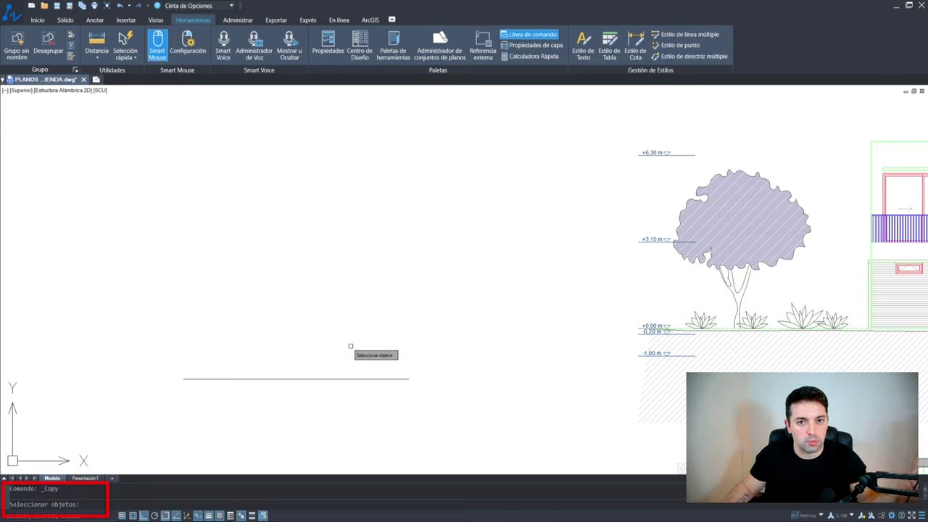
pyautogui.moveTo(344, 350); pyautogui.dragTo(277, 420)
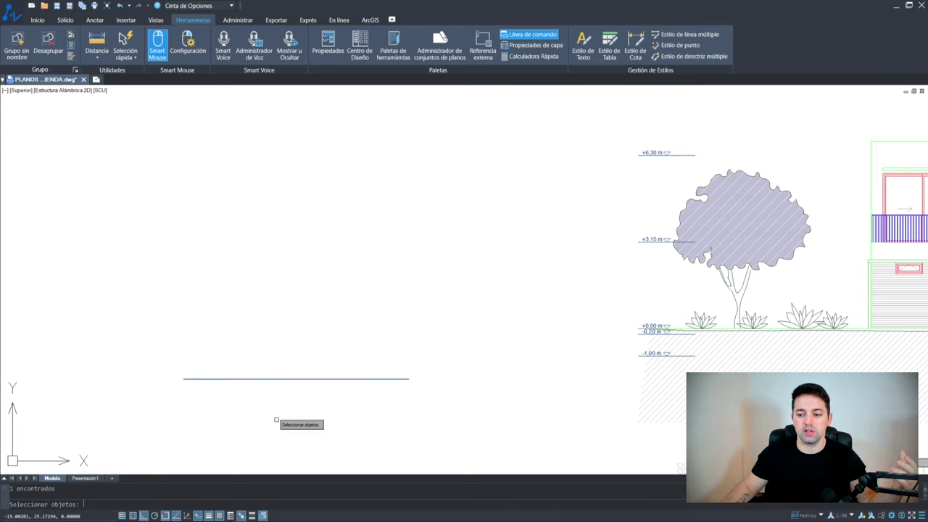
pyautogui.press('Return')
pyautogui.click(293, 377)
pyautogui.click(308, 194)
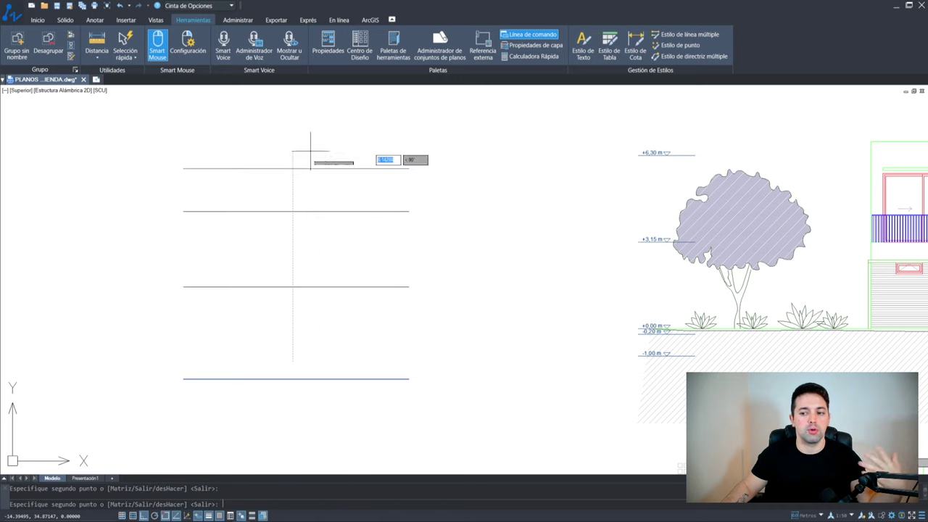
pyautogui.click(310, 149)
pyautogui.click(315, 120)
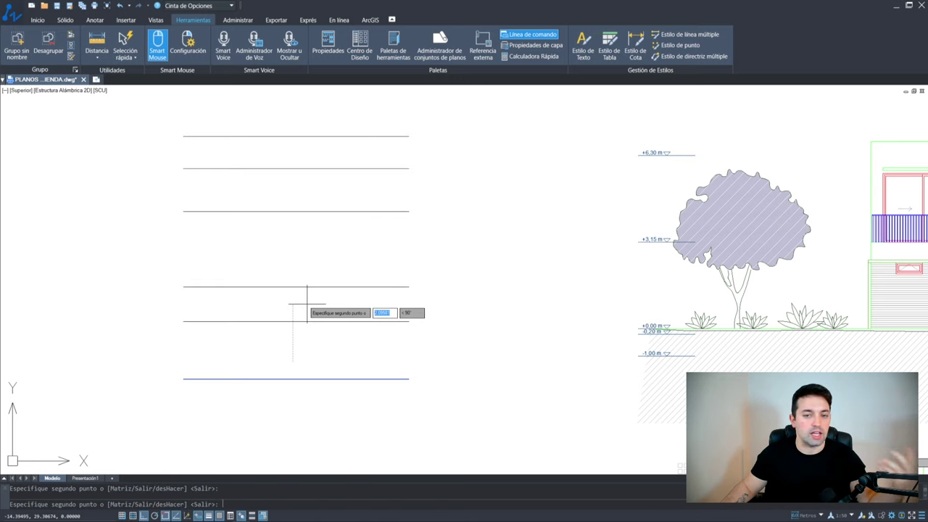
pyautogui.hotkey('ctrl', 'z')
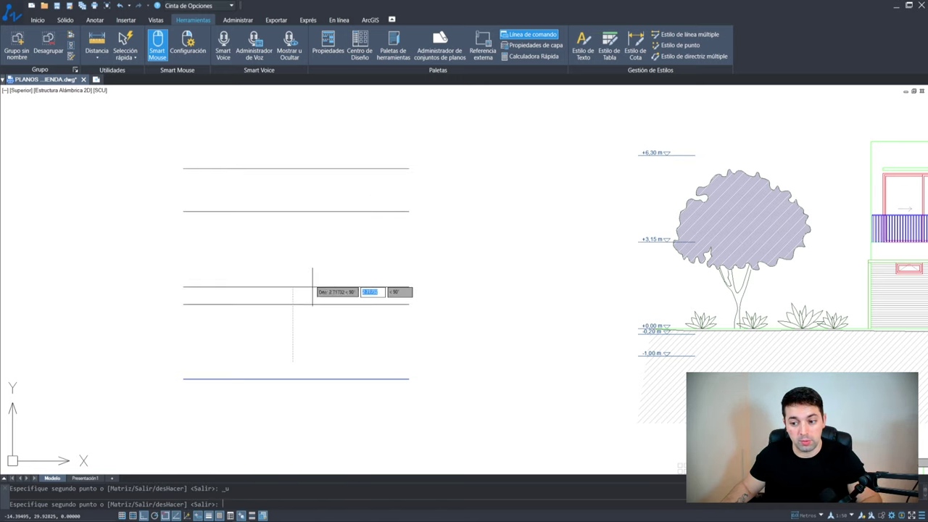
pyautogui.hotkey('ctrl', 'z')
pyautogui.hotkey('ctrl', 'z')
pyautogui.hotkey('ctrl', 'z')
pyautogui.write('m')
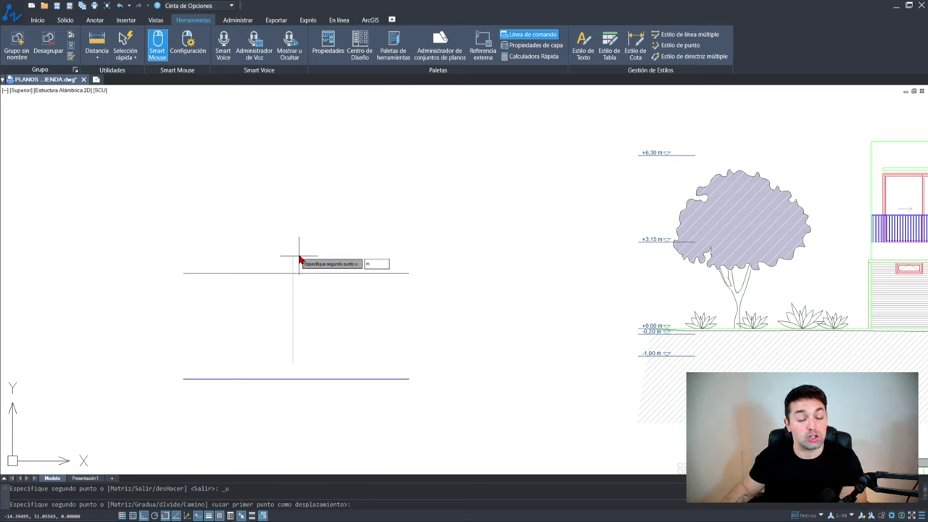
# Place the line as a 10-item array, then erase all ten lines
pyautogui.press('Return')
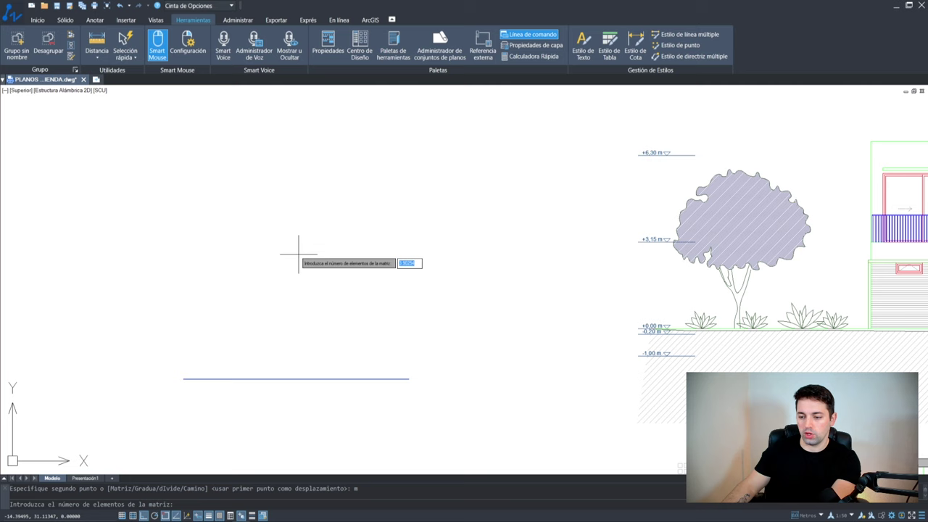
pyautogui.write('10')
pyautogui.press('Return')
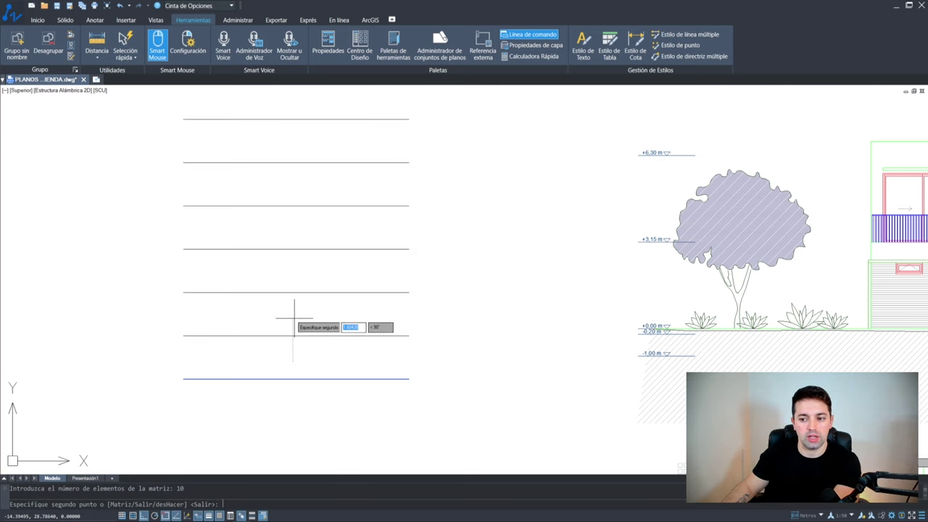
pyautogui.scroll(-4, 299, 312)
pyautogui.scroll(2, 299, 305)
pyautogui.click(298, 293)
pyautogui.press('Escape')
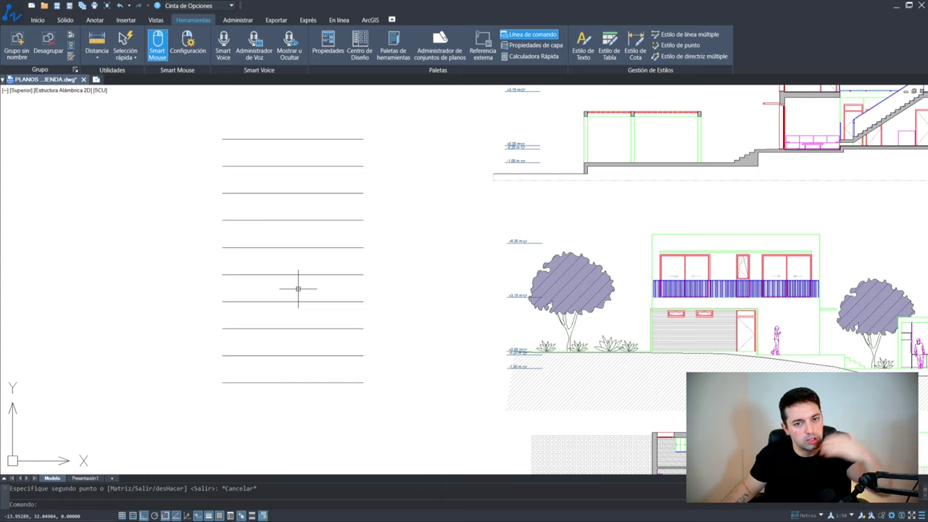
pyautogui.moveTo(377, 96)
pyautogui.mouseDown()
pyautogui.moveTo(269, 322)
pyautogui.moveTo(258, 389)
pyautogui.mouseUp()
pyautogui.press('Delete')
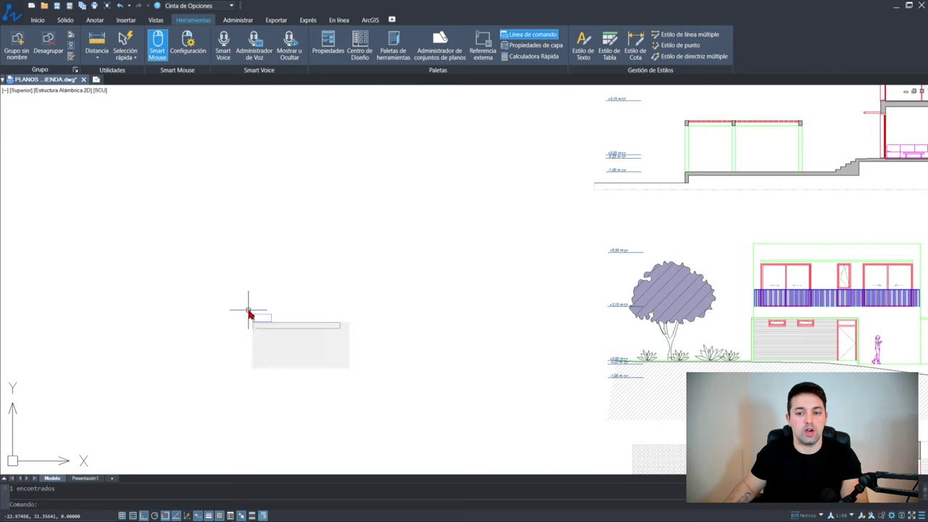
# Draw a new horizontal line
pyautogui.click(161, 361)
pyautogui.click(378, 362)
pyautogui.press('Escape')
pyautogui.scroll(2, 285, 355)
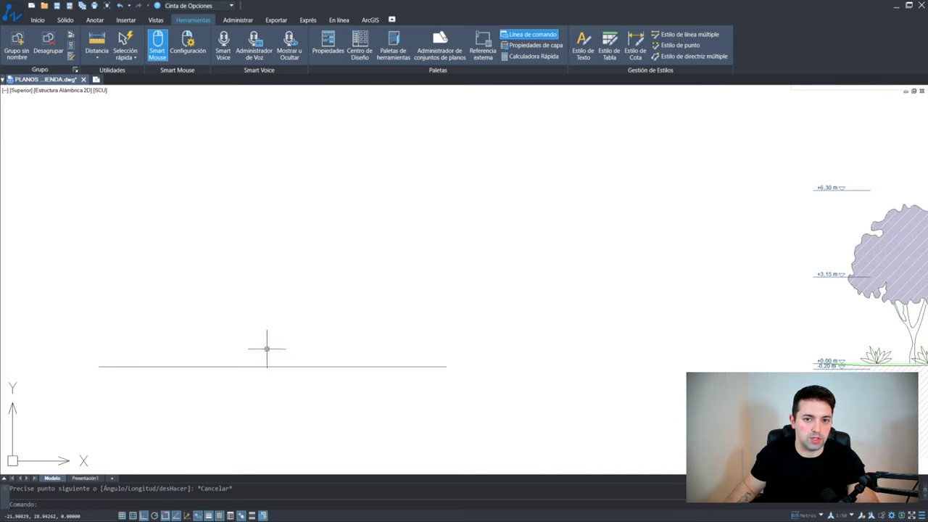
pyautogui.scroll(-2, 265, 348)
pyautogui.scroll(-2, 302, 320)
pyautogui.scroll(2, 272, 239)
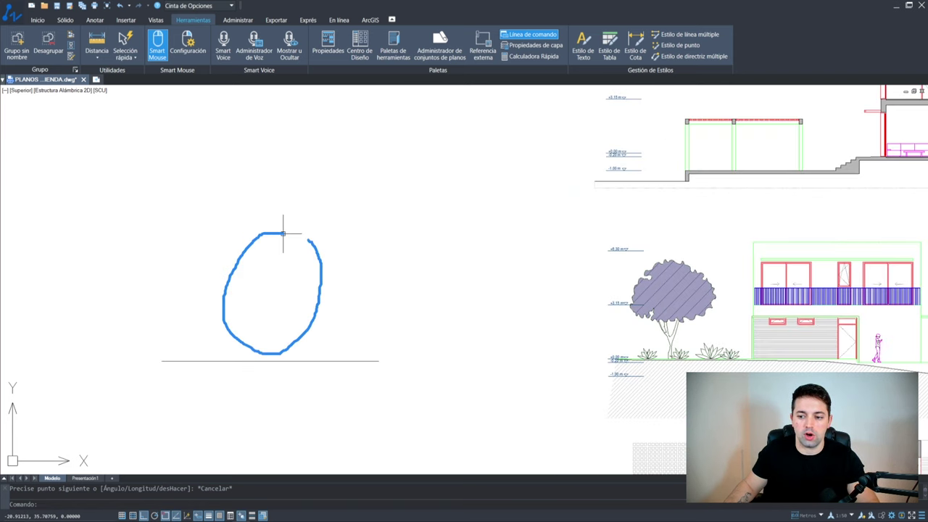
# Rotate the new line into a steep diagonal using a gesture-launched ROTATE
pyautogui.moveTo(283, 234); pyautogui.dragTo(279, 236, button='right')
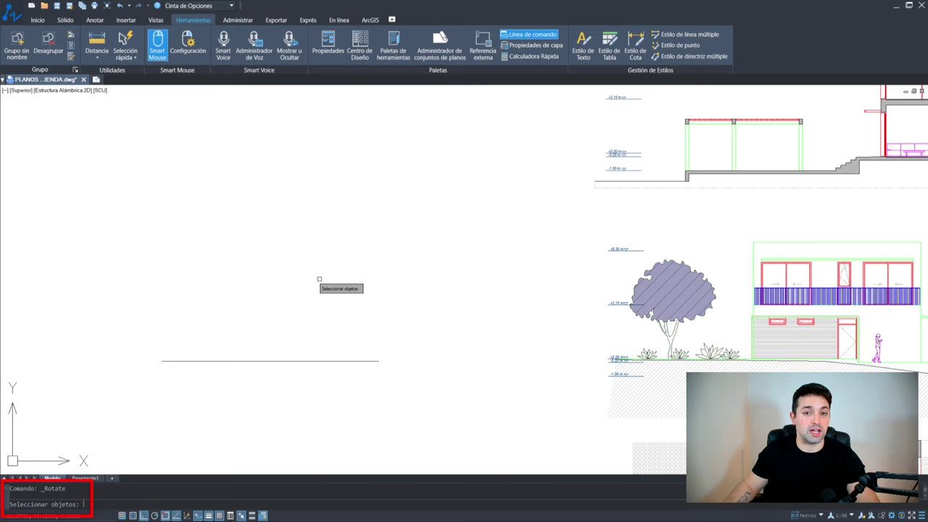
pyautogui.moveTo(306, 290); pyautogui.dragTo(190, 408)
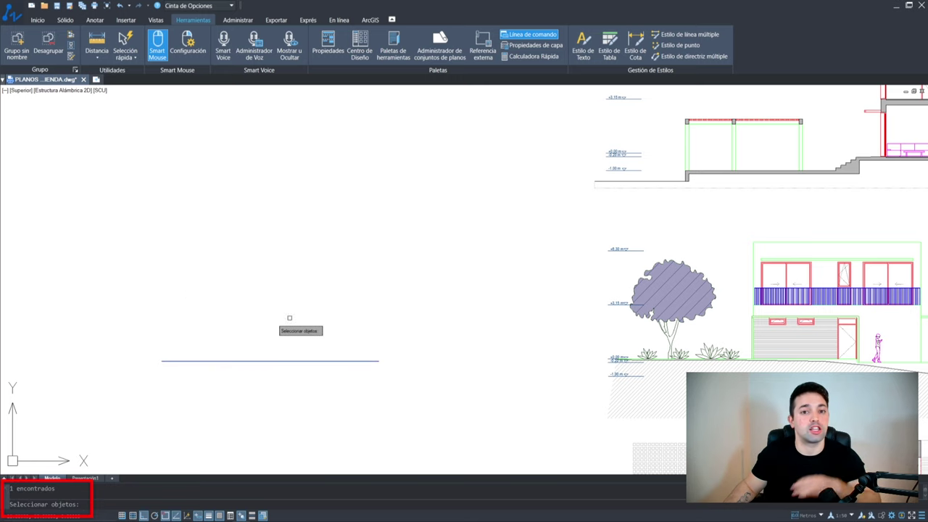
pyautogui.press('Return')
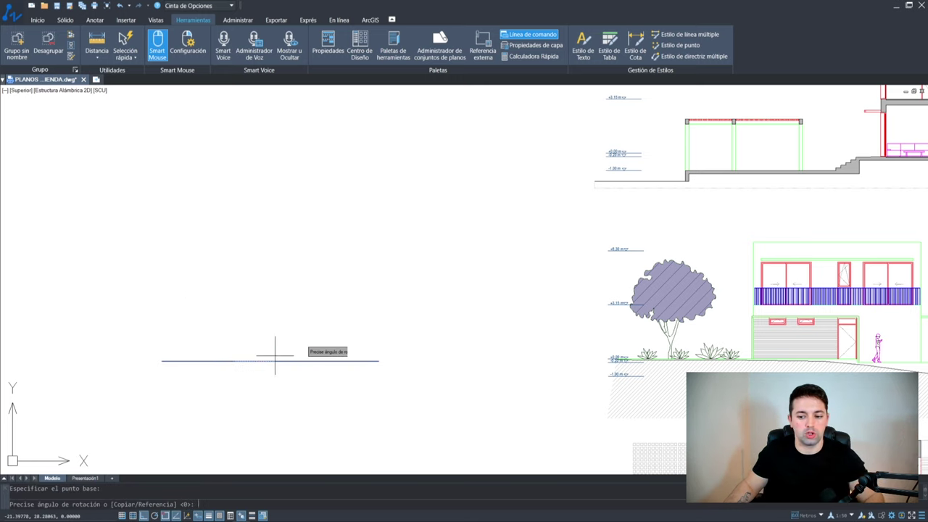
pyautogui.click(239, 360)
pyautogui.click(175, 230)
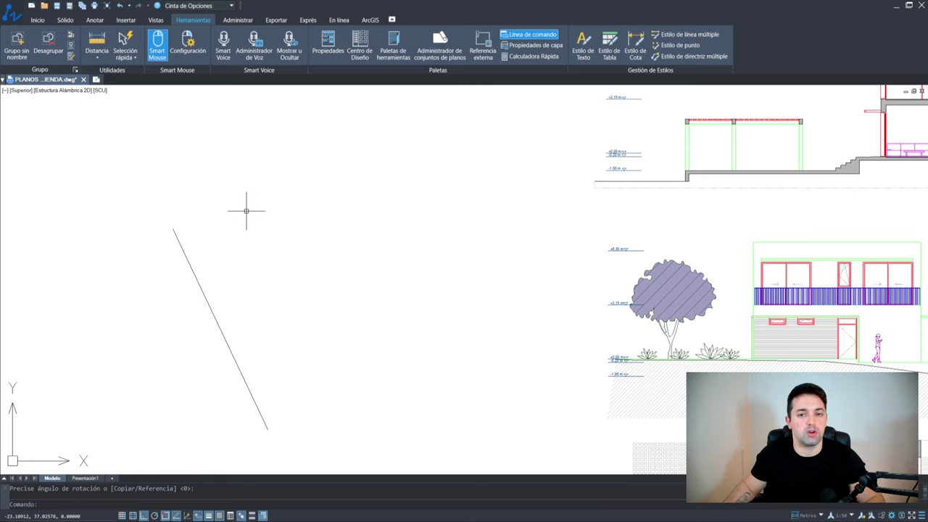
pyautogui.press('Escape')
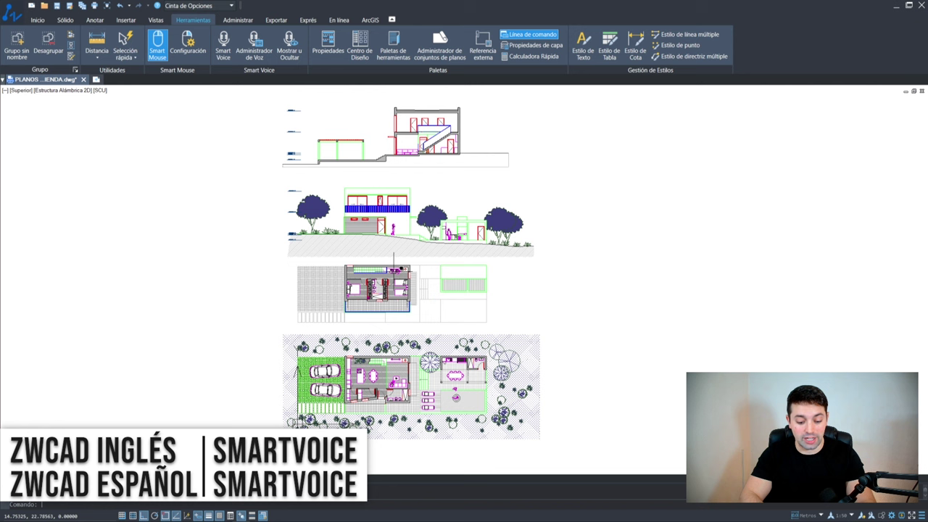
# Run SMARTVOICE to start placing a Point-type voice object
pyautogui.write('smar')
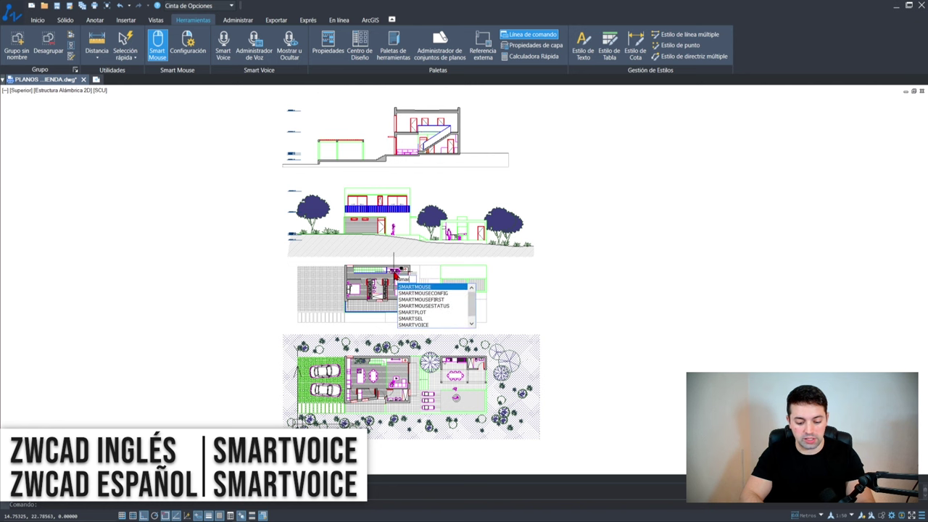
pyautogui.write('tvoice')
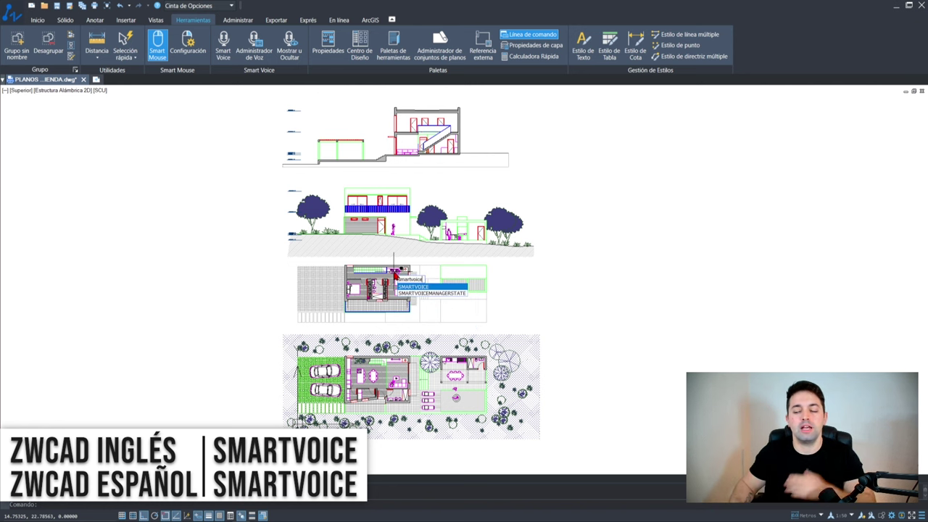
pyautogui.press('Return')
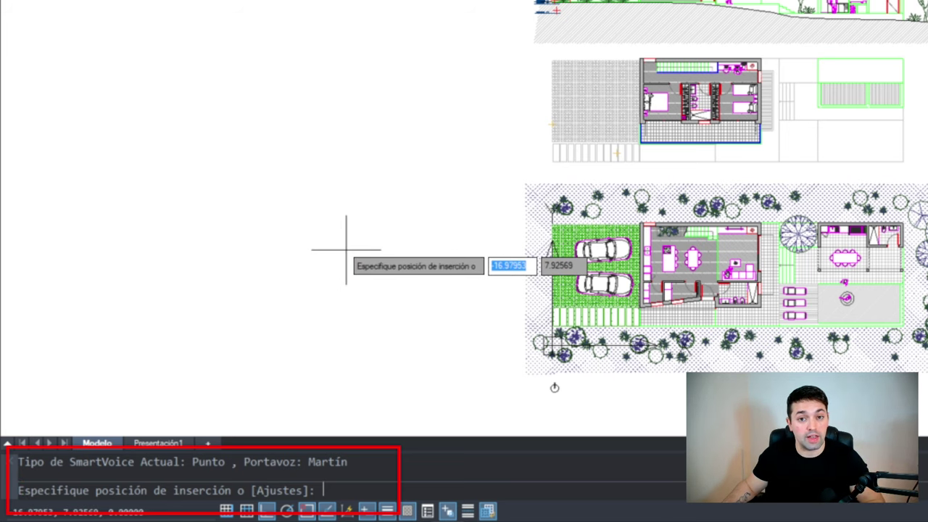
# Place a recorded voice note on the head of the person seated at the desk
pyautogui.scroll(-3, 346, 250)
pyautogui.scroll(3, 394, 259)
pyautogui.scroll(3, 497, 245)
pyautogui.scroll(2, 607, 114)
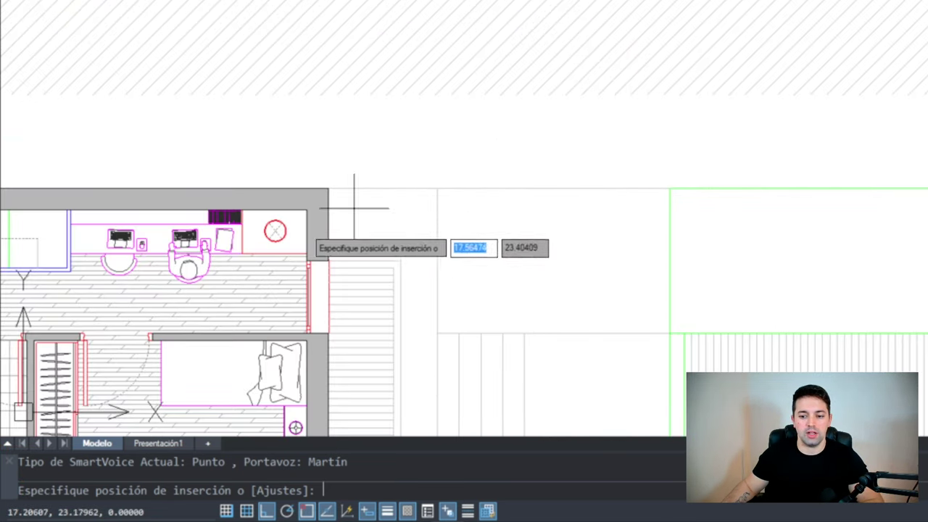
pyautogui.scroll(-2, 353, 208)
pyautogui.scroll(3, 491, 232)
pyautogui.scroll(3, 492, 261)
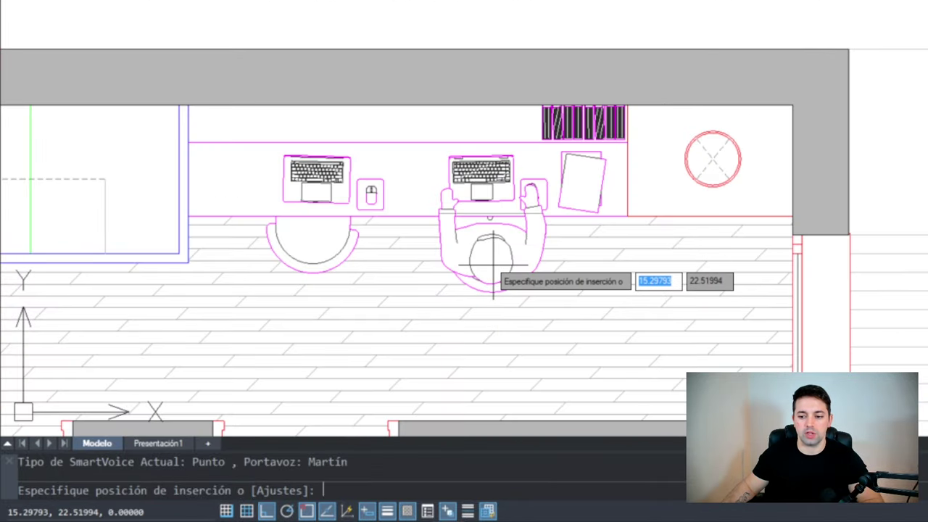
pyautogui.click(493, 264)
pyautogui.scroll(2, 486, 246)
pyautogui.scroll(2, 551, 268)
pyautogui.click(517, 321)
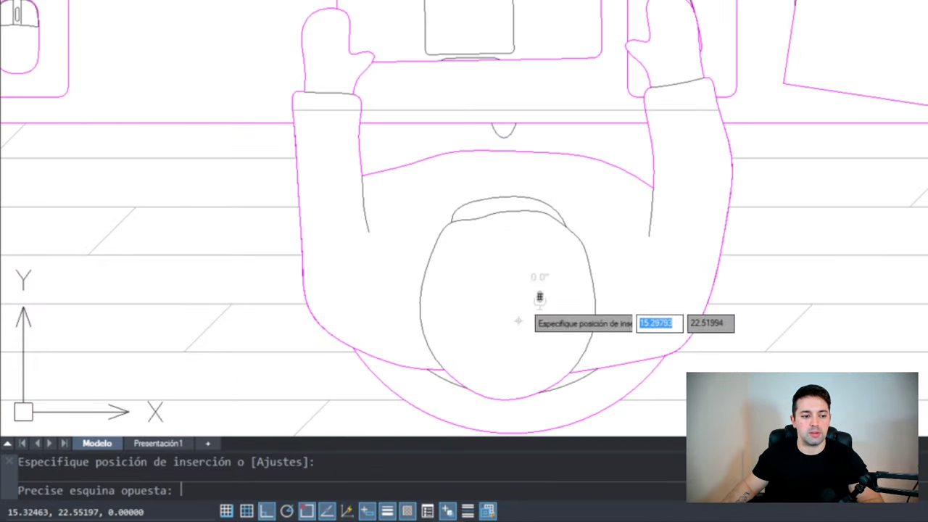
pyautogui.click(557, 321)
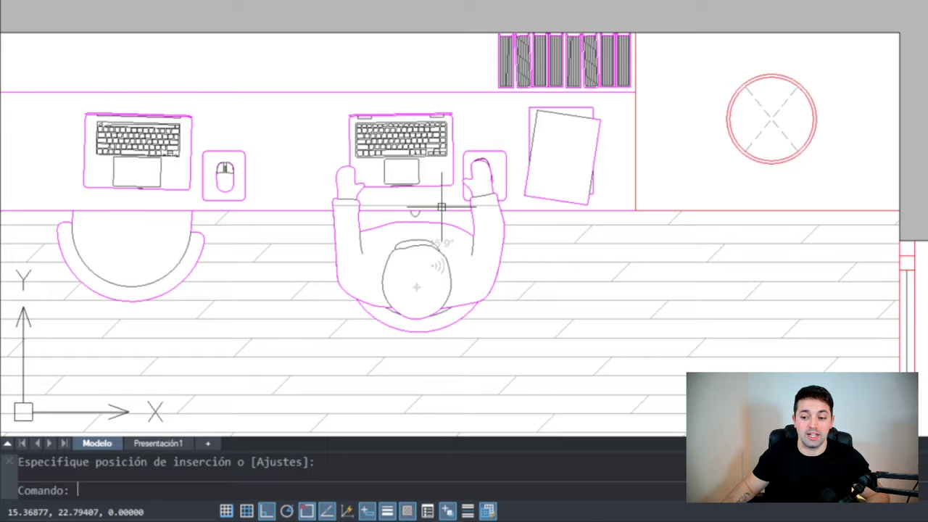
pyautogui.scroll(-4, 443, 222)
pyautogui.scroll(4, 443, 244)
pyautogui.scroll(-2, 450, 239)
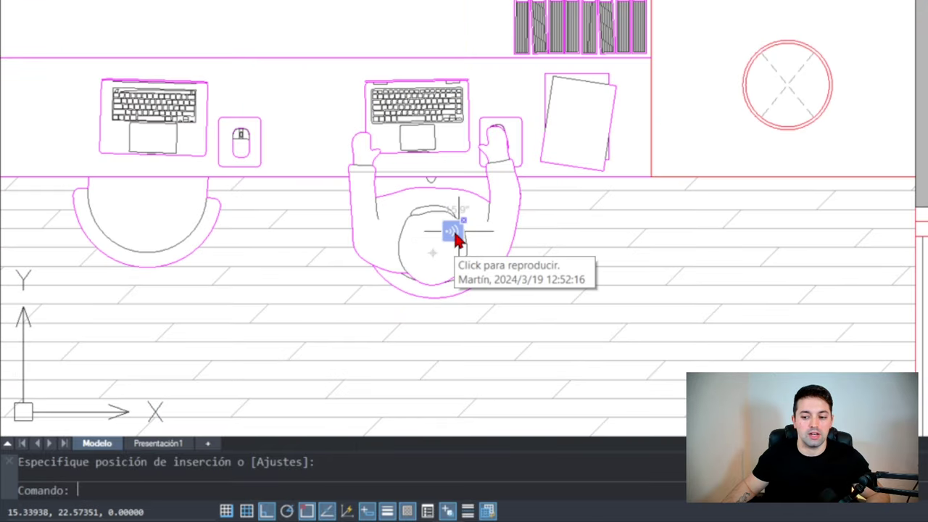
pyautogui.scroll(-2, 455, 237)
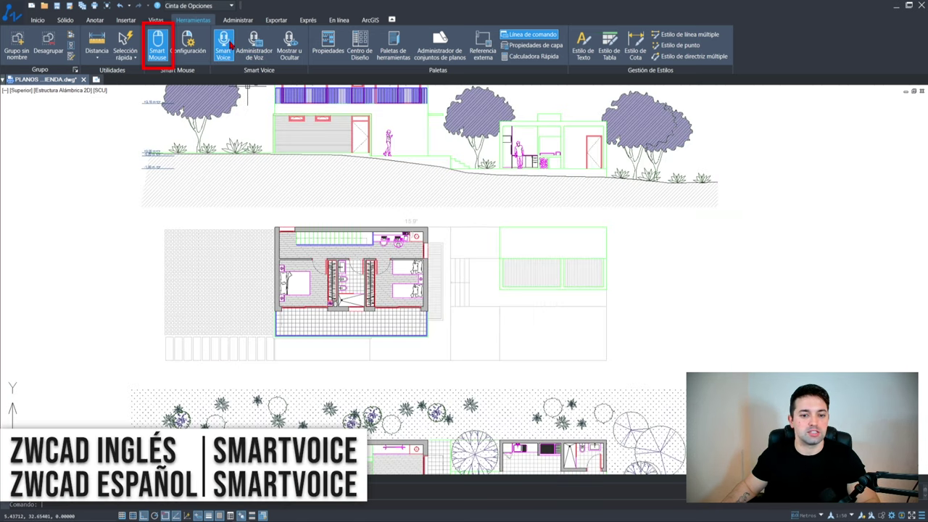
# Create a Región-type SmartVoice note by framing the upper-floor plan with two corners
pyautogui.click(225, 55)
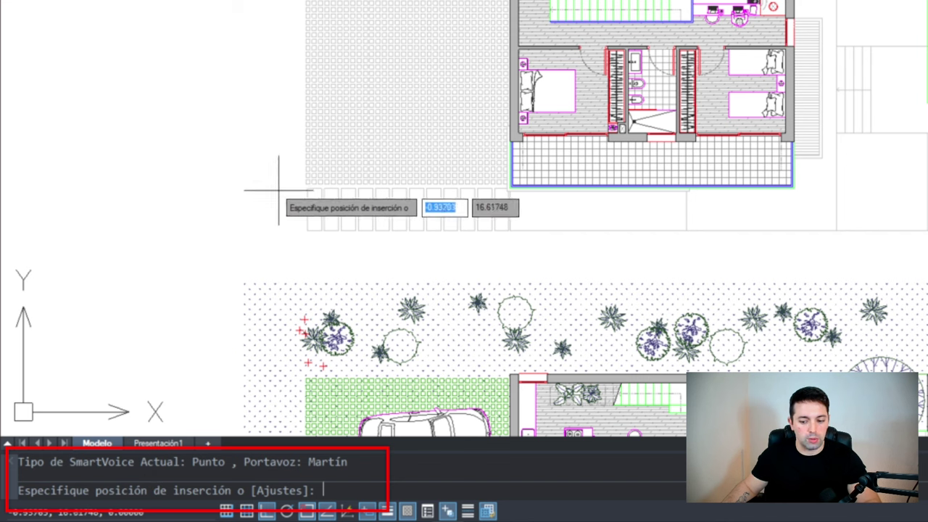
pyautogui.write('a')
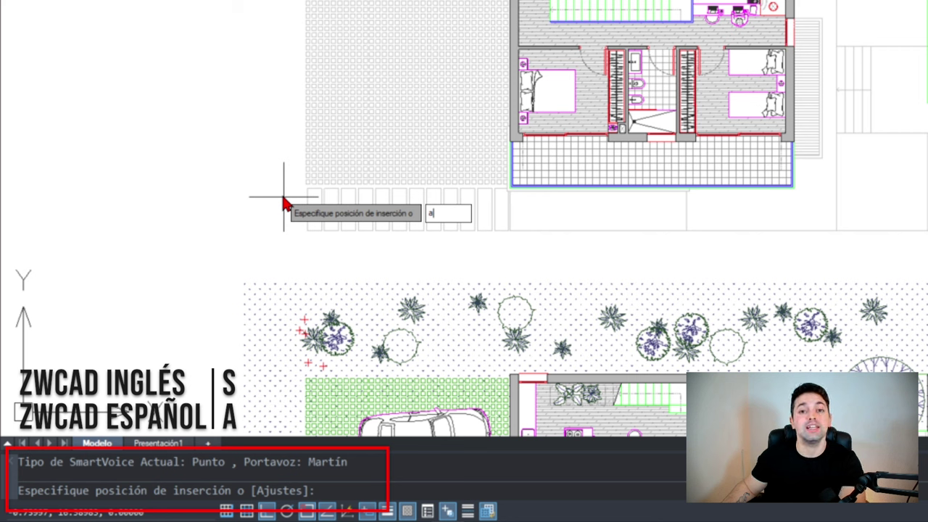
pyautogui.press('Return')
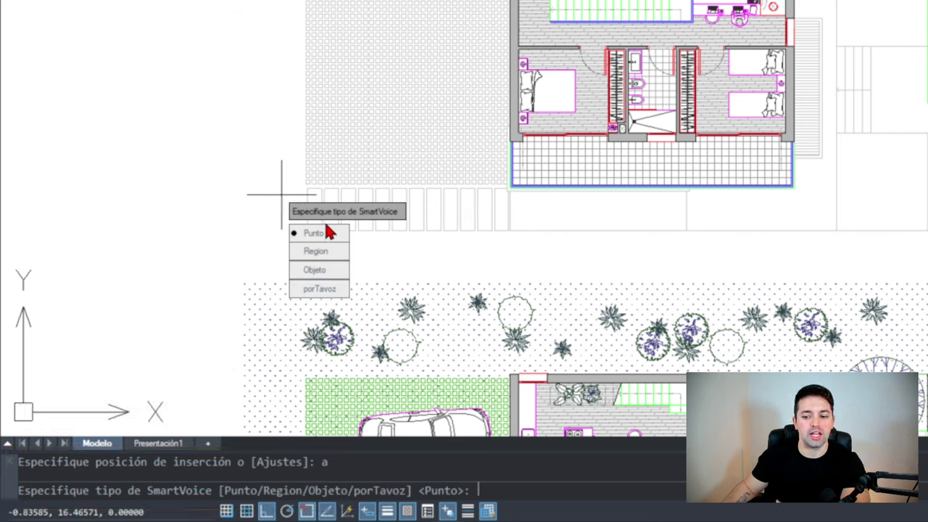
pyautogui.click(322, 263)
pyautogui.moveTo(478, 228); pyautogui.dragTo(360, 138, button='middle')
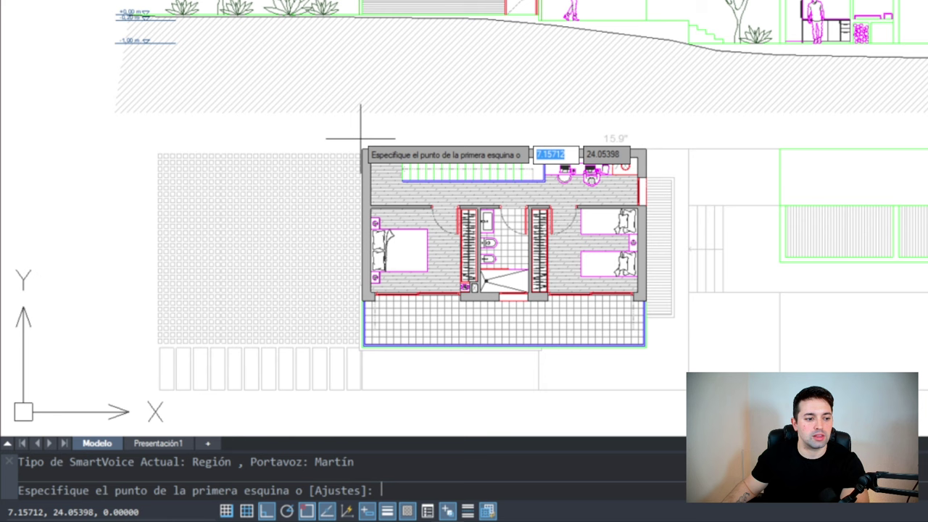
pyautogui.click(354, 146)
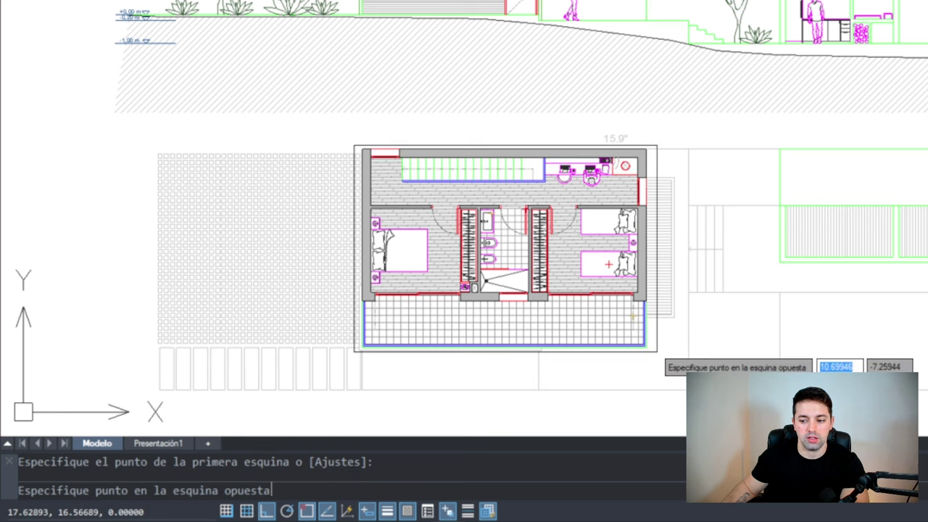
pyautogui.click(657, 351)
pyautogui.moveTo(666, 123); pyautogui.dragTo(601, 94, button='middle')
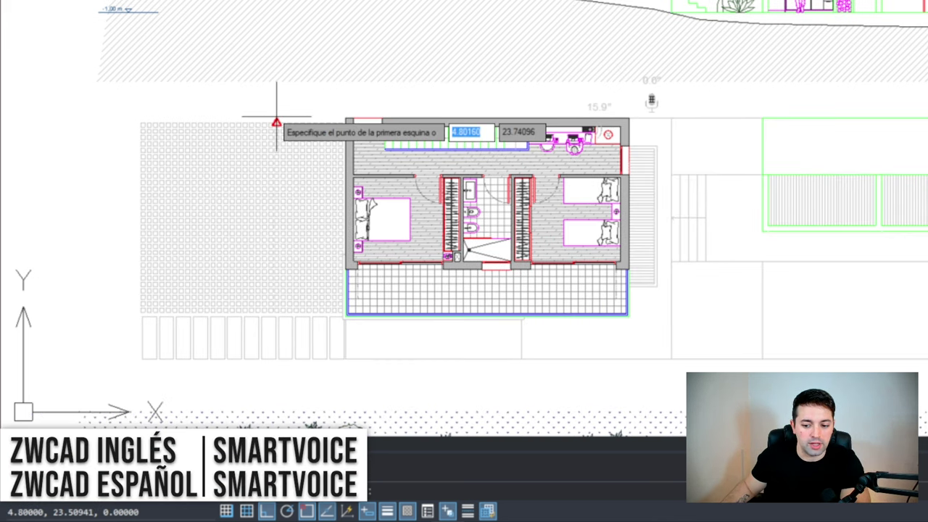
# Switch SmartVoice settings to Objeto and attach the voice note to the left bedroom's double bed
pyautogui.write('a')
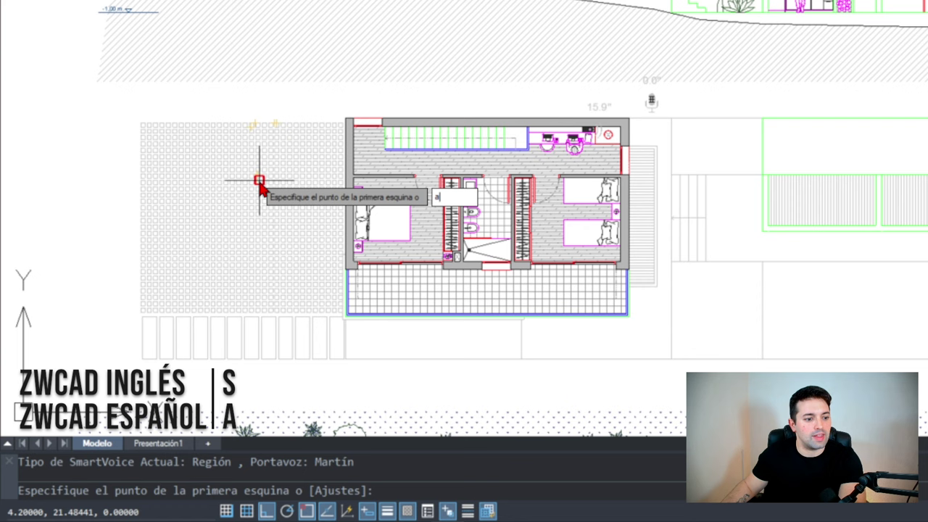
pyautogui.press('Return')
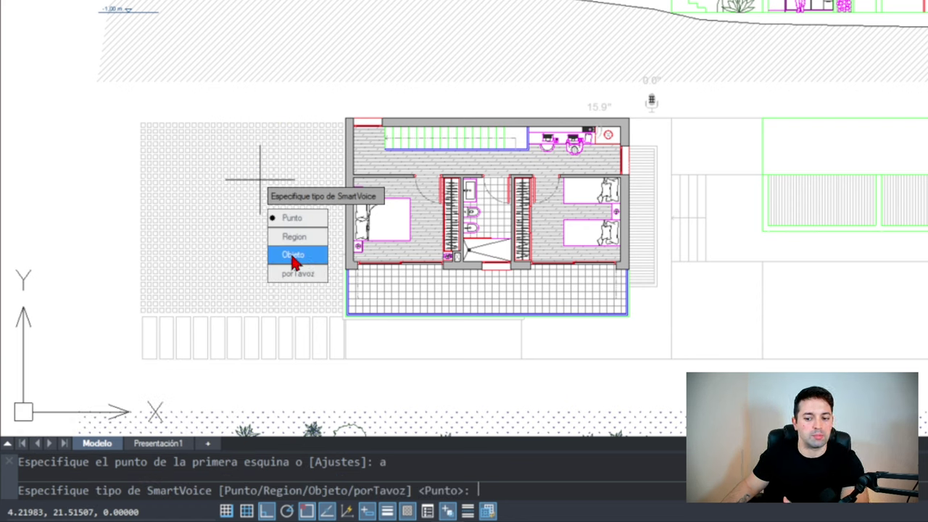
pyautogui.click(295, 262)
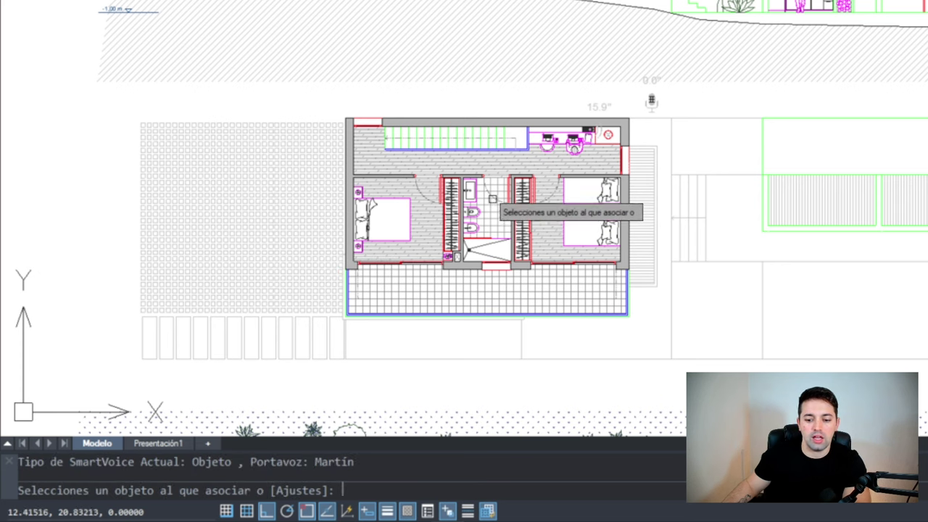
pyautogui.scroll(2, 497, 206)
pyautogui.scroll(4, 415, 237)
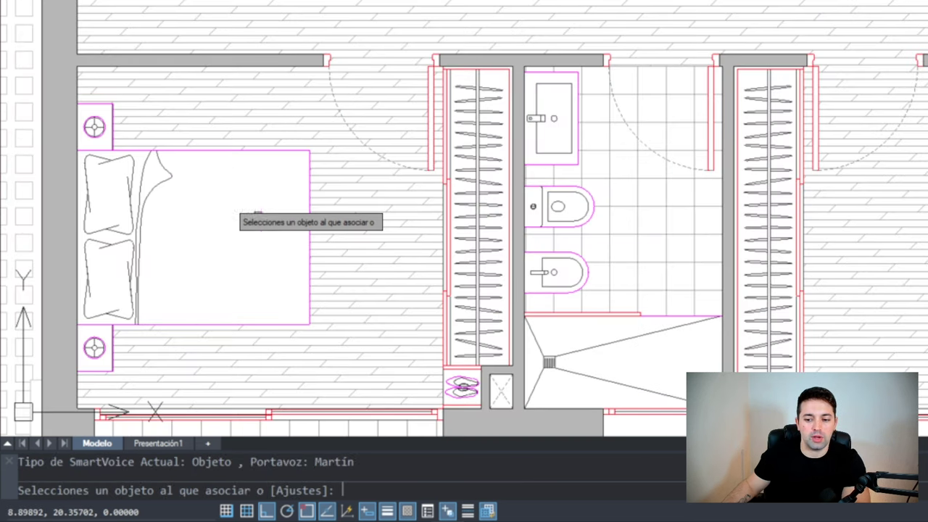
pyautogui.click(154, 186)
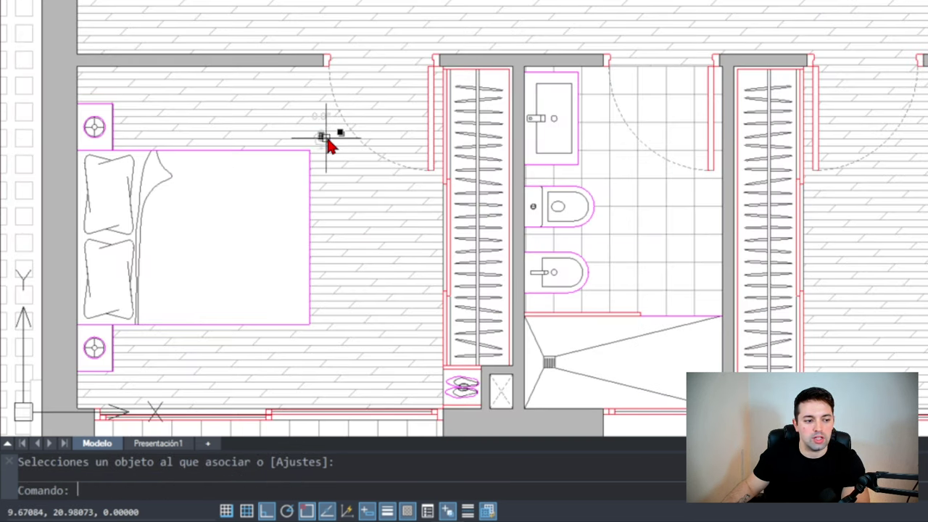
pyautogui.moveTo(328, 145); pyautogui.dragTo(506, 127, button='middle')
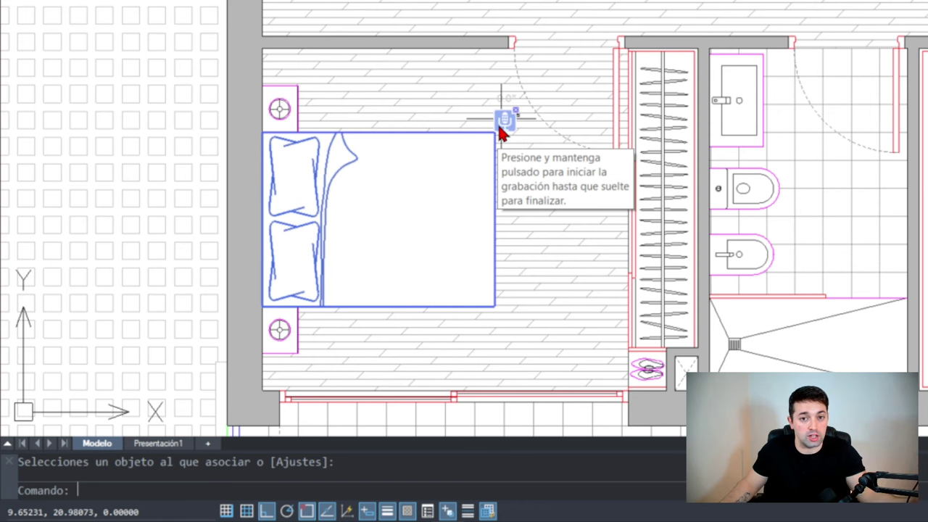
pyautogui.scroll(-4, 384, 178)
pyautogui.write('a')
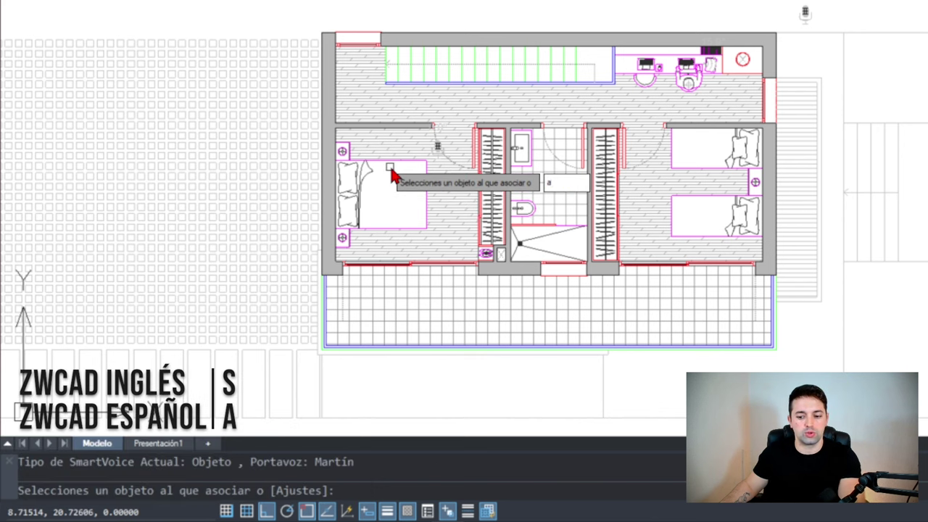
# Set the SmartVoice speaker name to Suscríbete
pyautogui.press('Return')
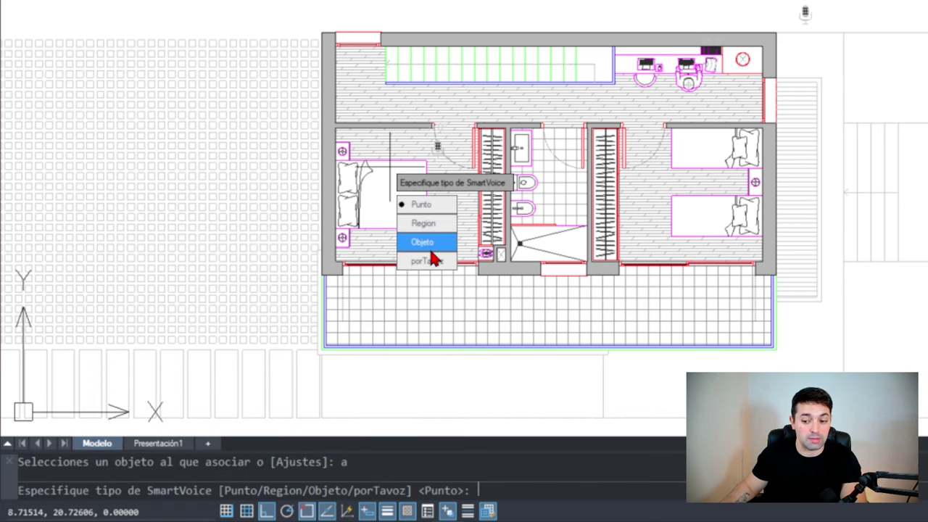
pyautogui.click(432, 264)
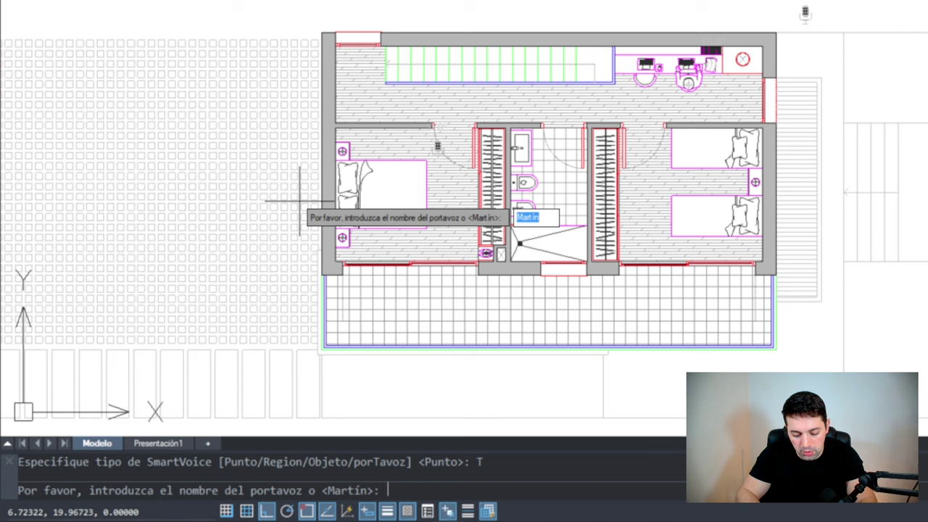
pyautogui.write('Suscríbete')
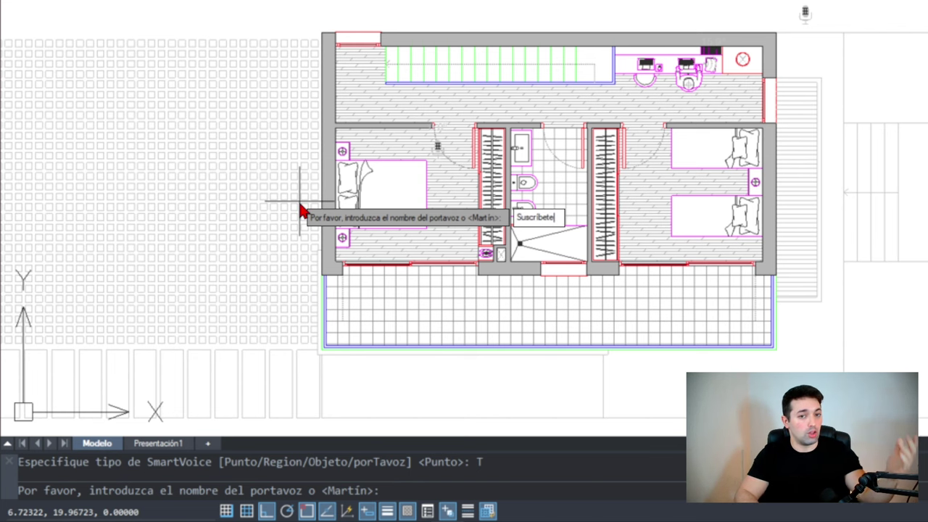
pyautogui.press('Return')
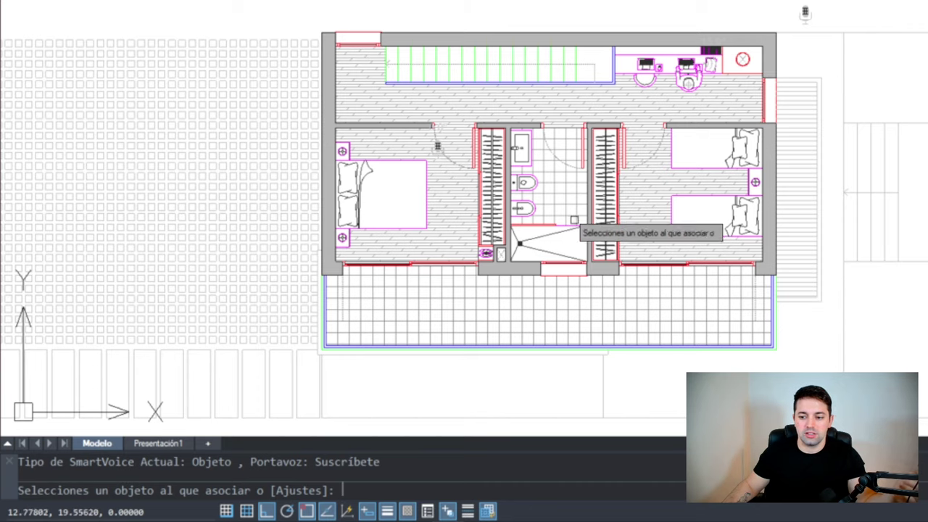
# Attach a voice note to the lower parked car, cancelling the overlapping-objects list
pyautogui.scroll(-3, 573, 226)
pyautogui.scroll(3, 456, 110)
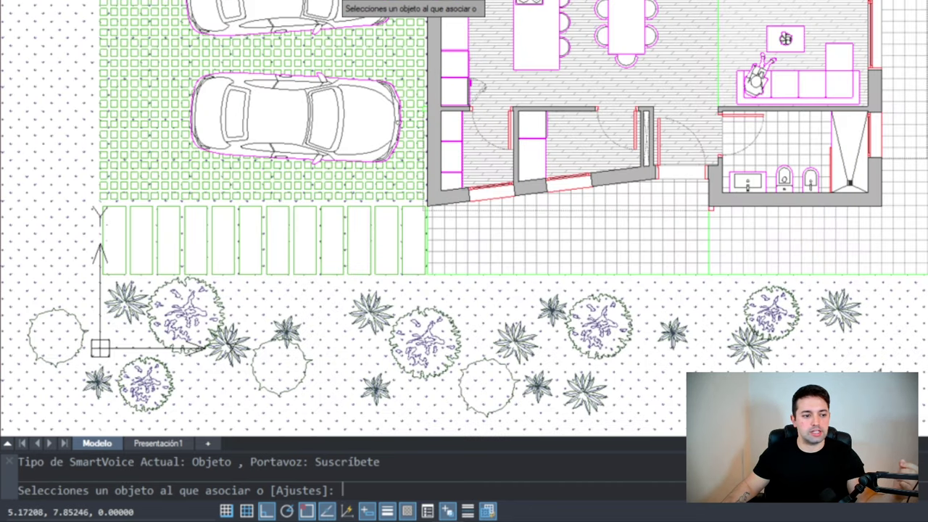
pyautogui.click(345, 120)
pyautogui.click(426, 176)
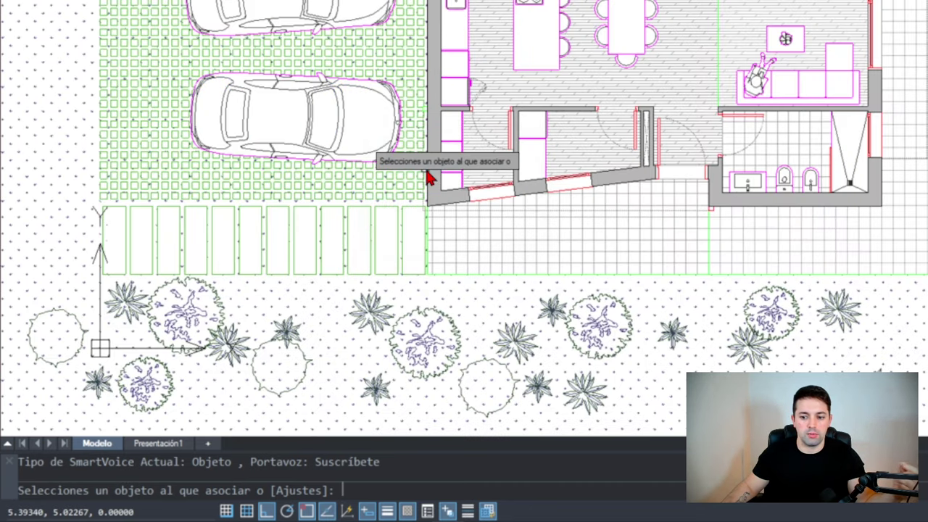
pyautogui.click(404, 130)
pyautogui.scroll(2, 404, 131)
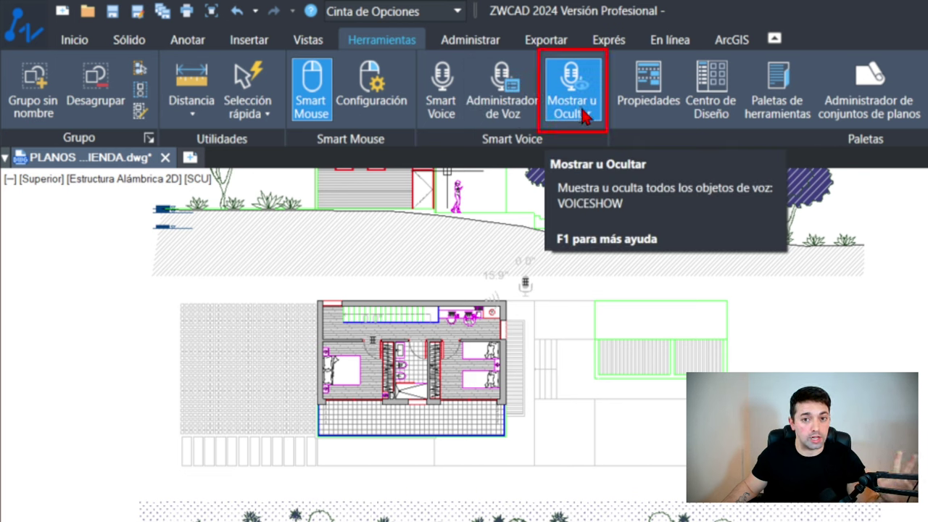
pyautogui.click(589, 113)
pyautogui.click(589, 112)
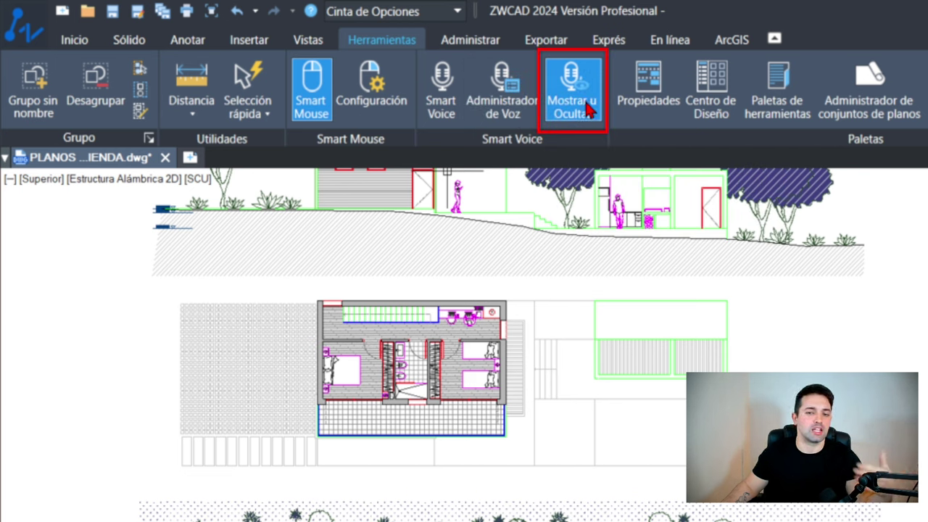
pyautogui.click(589, 110)
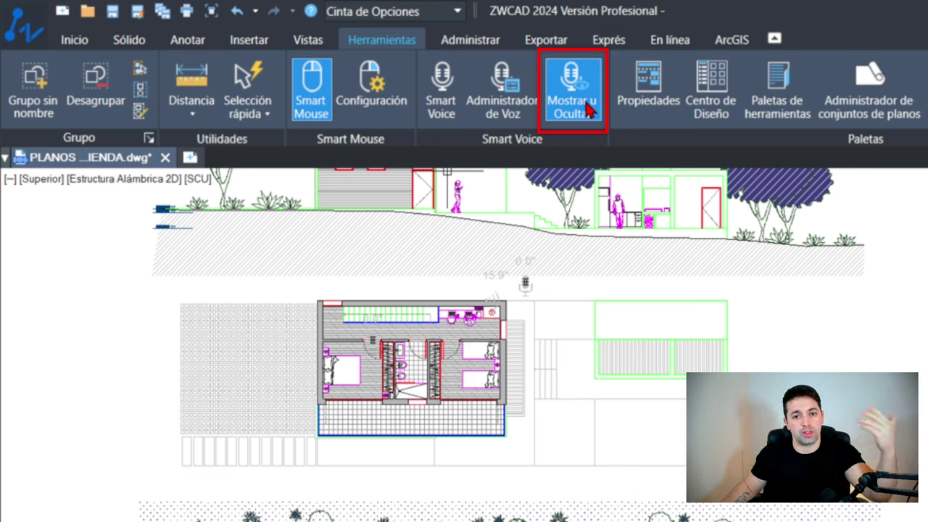
pyautogui.click(588, 111)
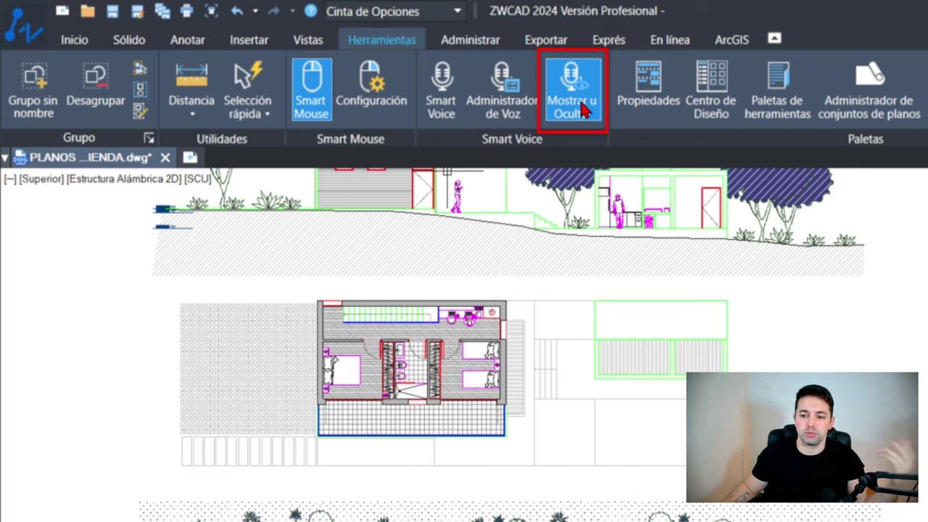
pyautogui.click(584, 110)
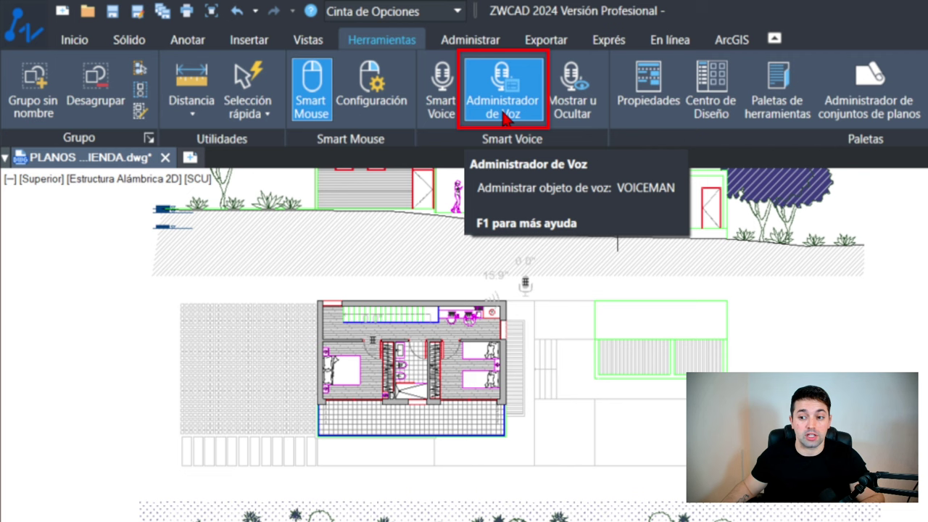
# Open the SmartVoice manager listing the four notes and move it out of the way
pyautogui.click(505, 118)
pyautogui.click(319, 277)
pyautogui.click(301, 293)
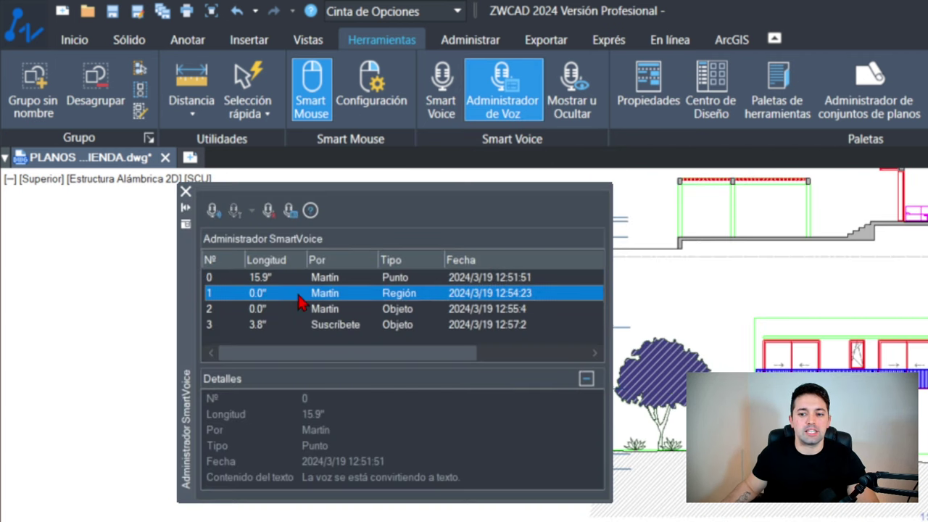
pyautogui.press('Up')
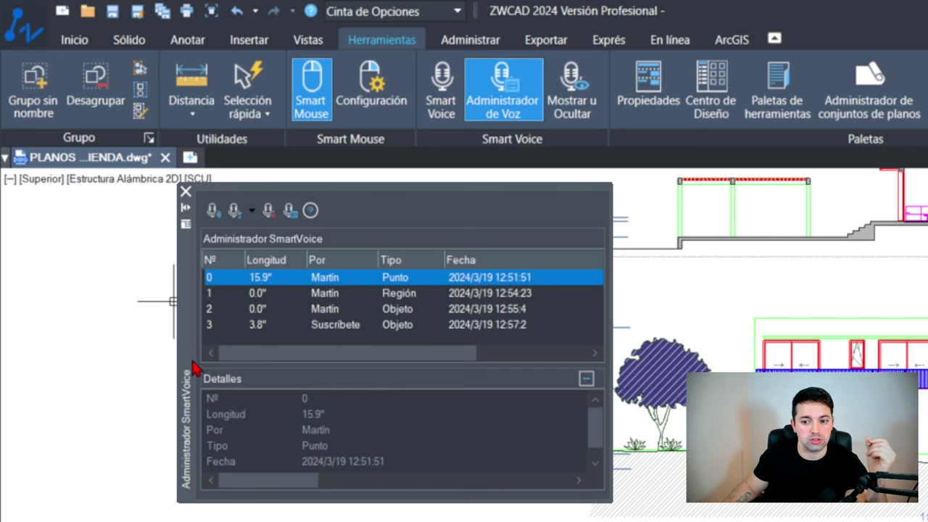
pyautogui.moveTo(179, 358); pyautogui.dragTo(32, 356)
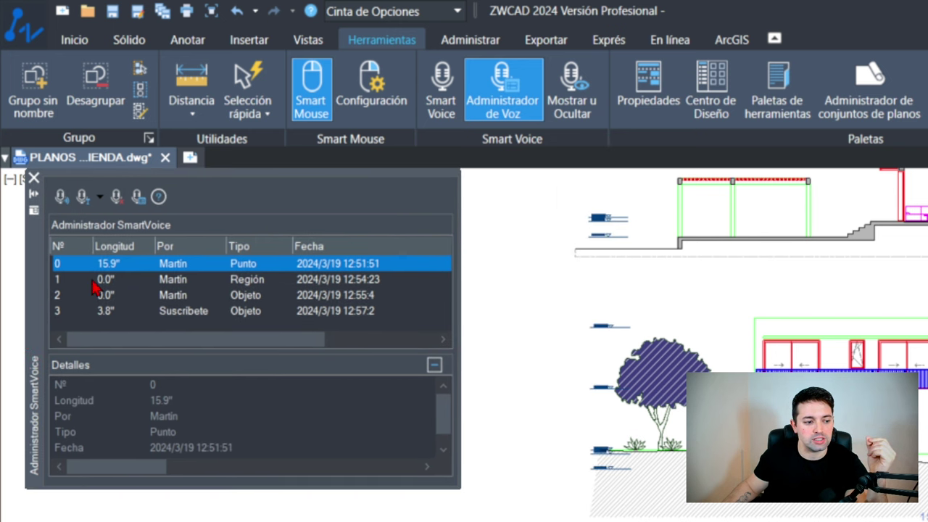
# Jump between the Región, Punto and Objeto voice notes' locations from the list
pyautogui.click(110, 280)
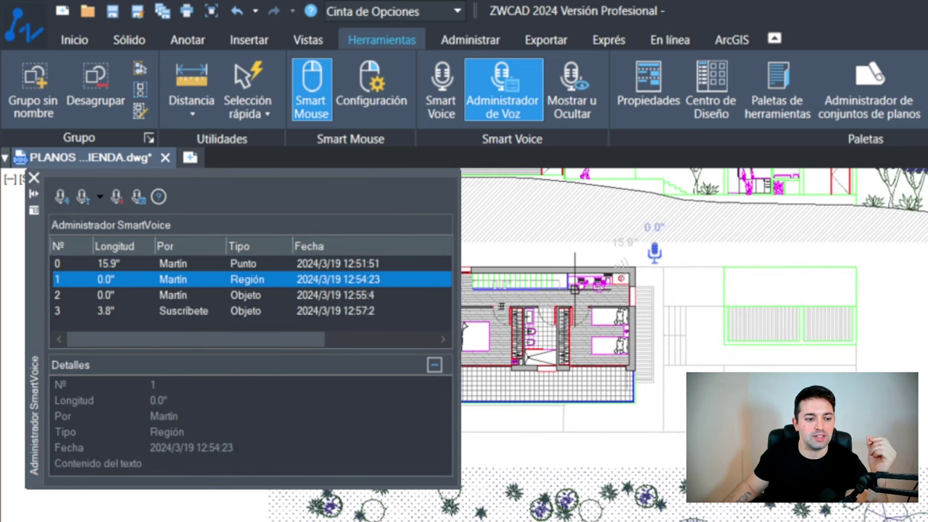
pyautogui.click(59, 280)
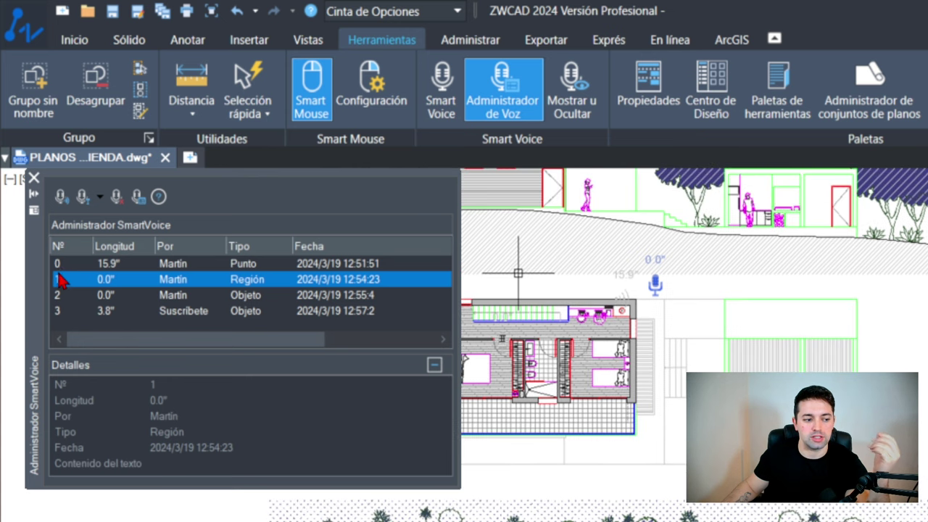
pyautogui.click(77, 265)
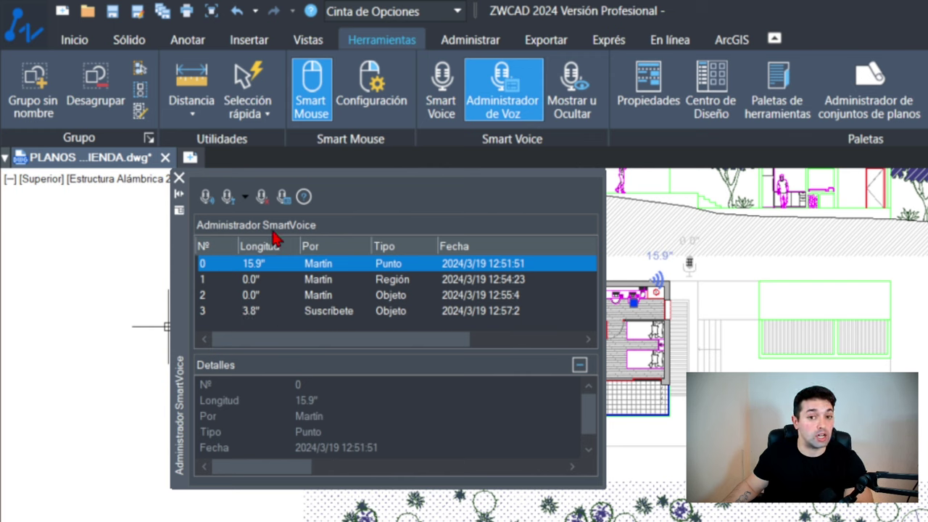
pyautogui.click(267, 279)
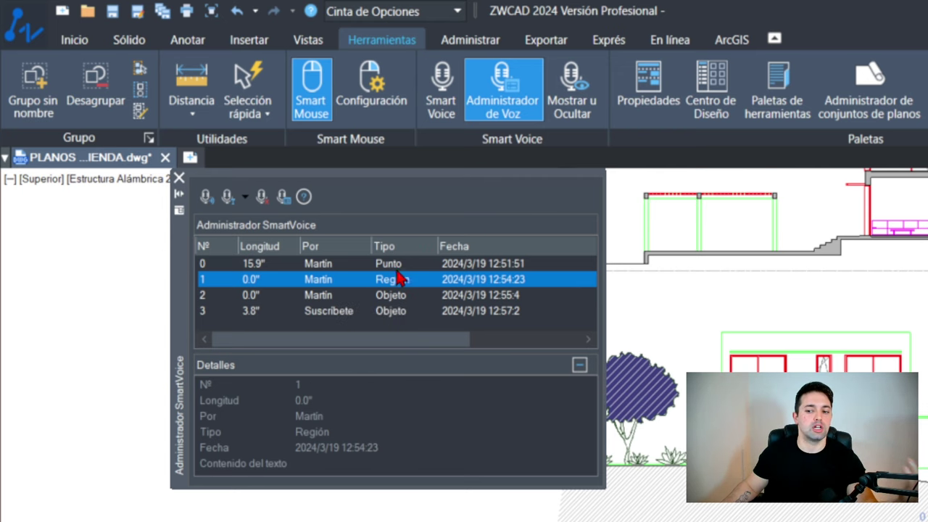
pyautogui.click(409, 265)
pyautogui.click(412, 282)
pyautogui.click(408, 297)
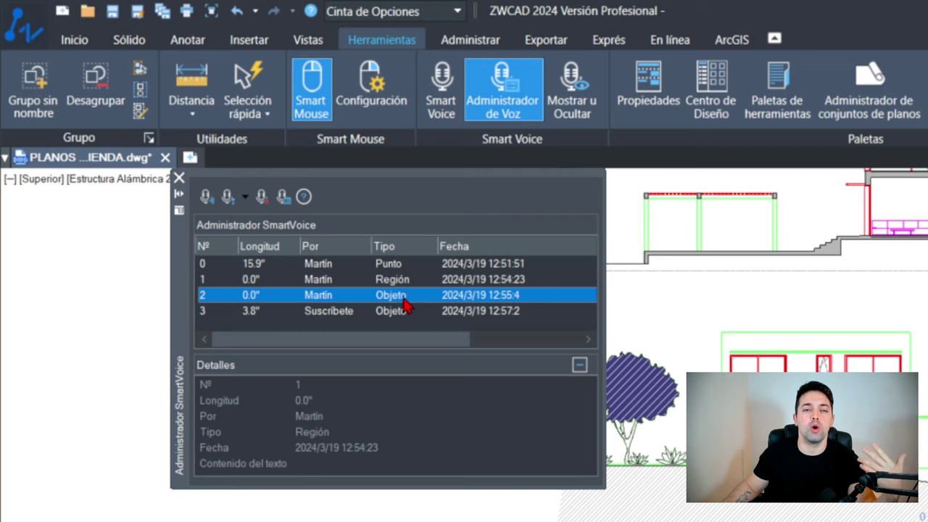
pyautogui.click(507, 265)
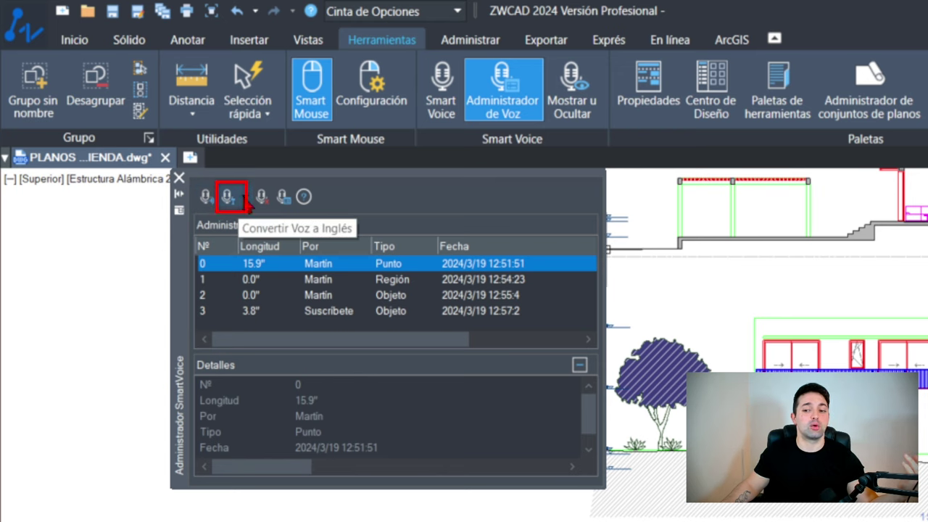
# Delete the 15.9-second Punto voice note from the SmartVoice list
pyautogui.click(245, 197)
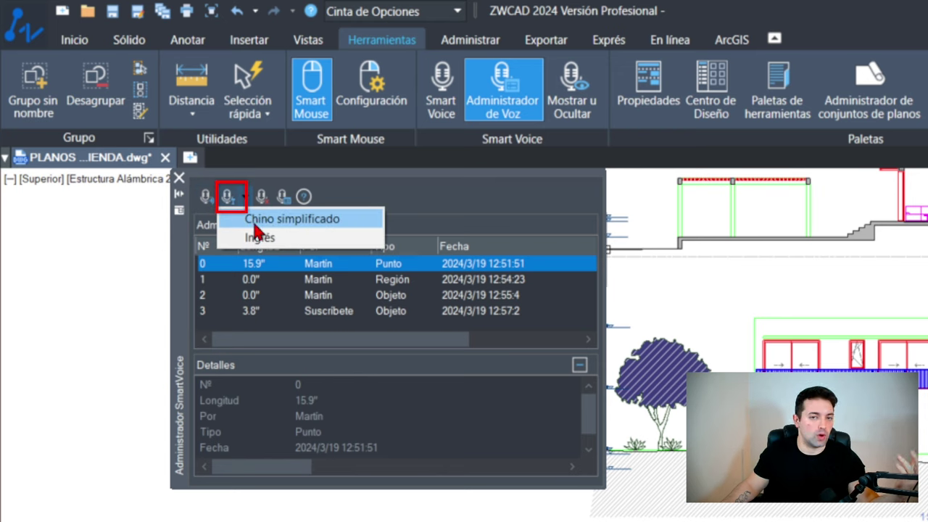
pyautogui.click(293, 231)
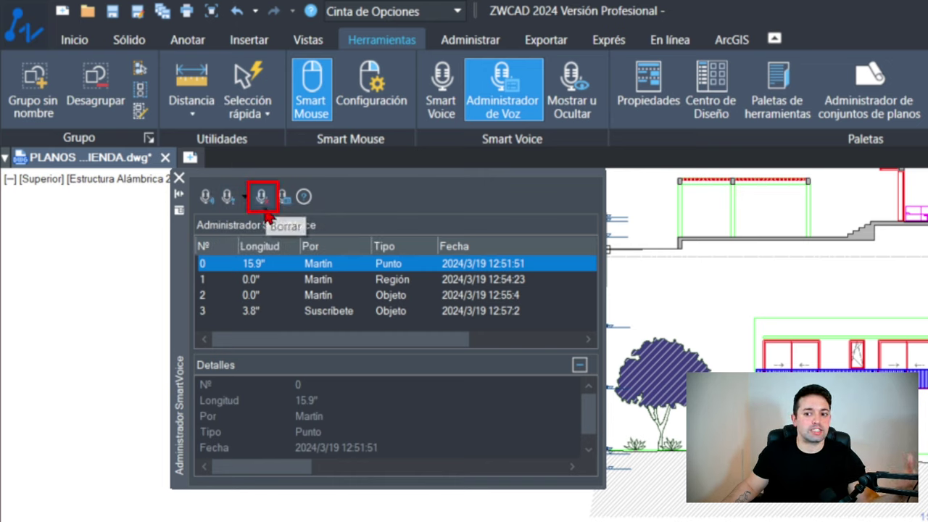
pyautogui.click(264, 200)
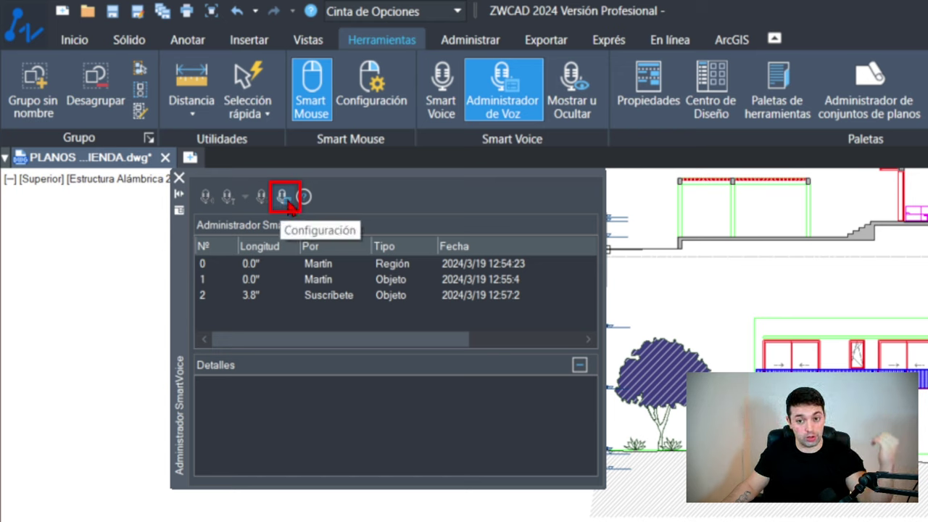
# Set the SmartVoice default type to Punto and the spokesperson to the presenter's own name
pyautogui.click(287, 204)
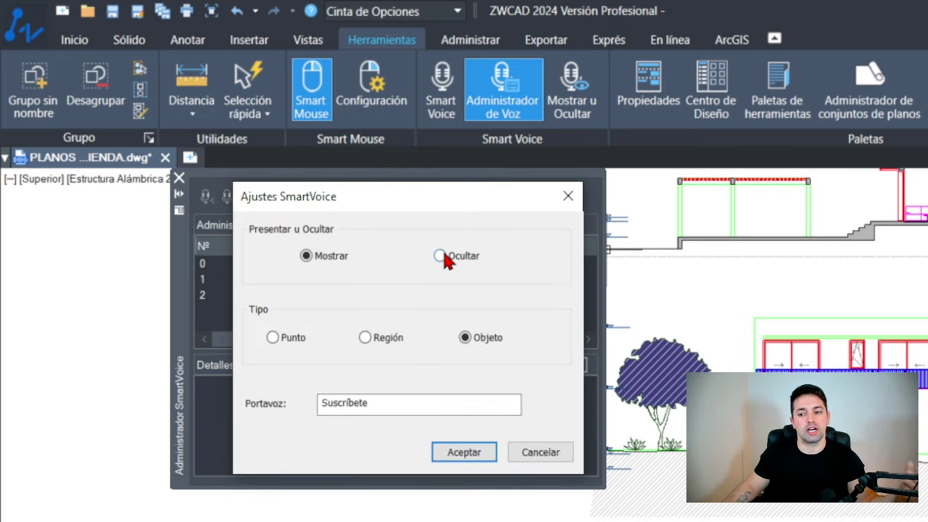
pyautogui.click(279, 338)
pyautogui.click(384, 337)
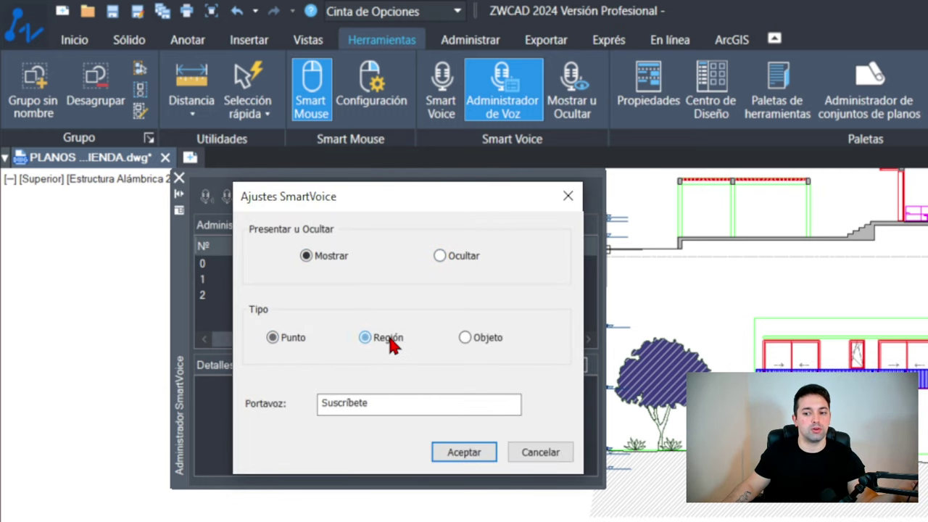
pyautogui.click(500, 336)
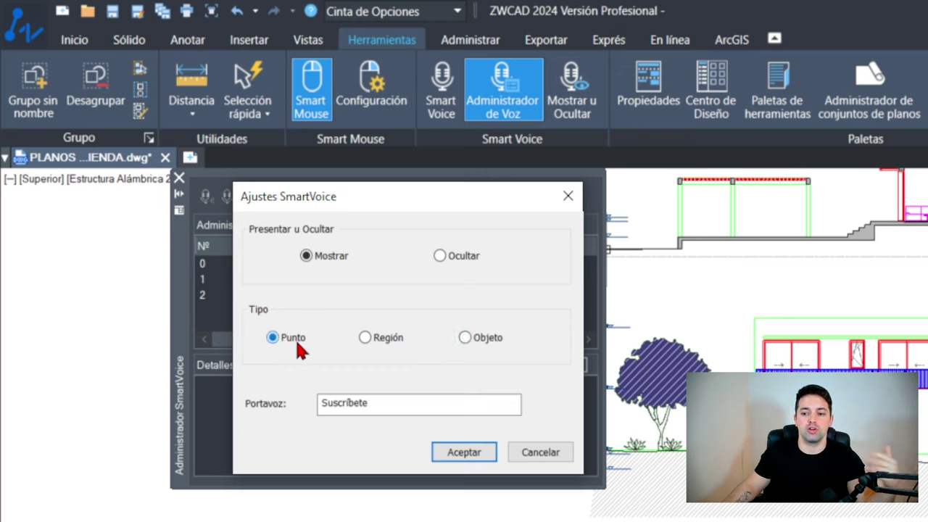
pyautogui.doubleClick(433, 405)
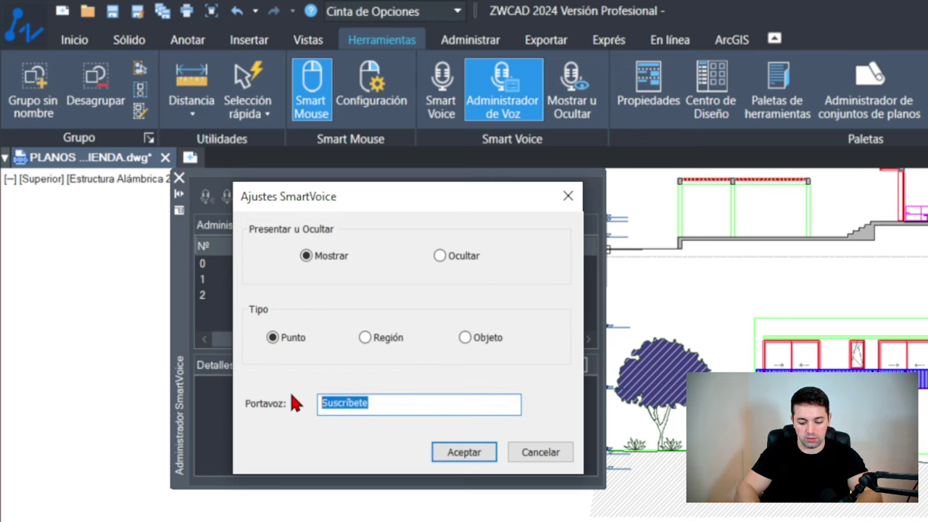
pyautogui.write('Martín')
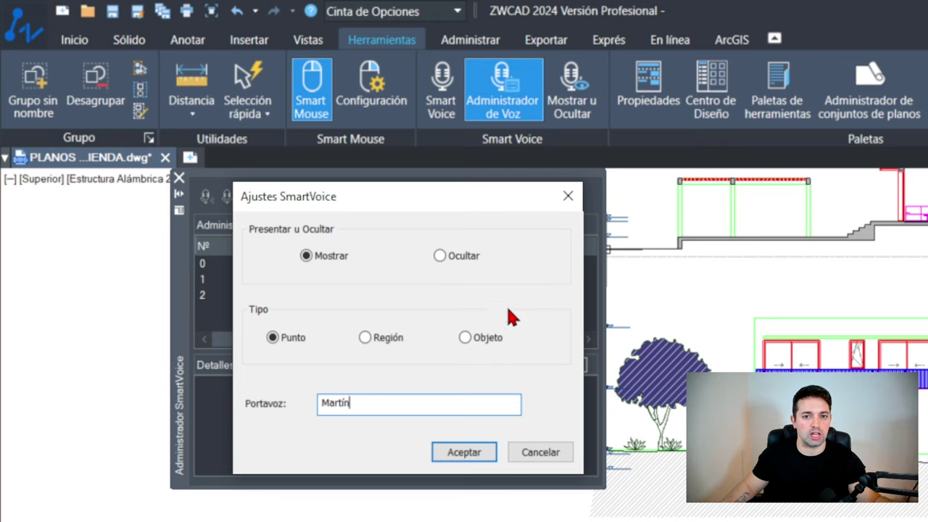
pyautogui.click(464, 453)
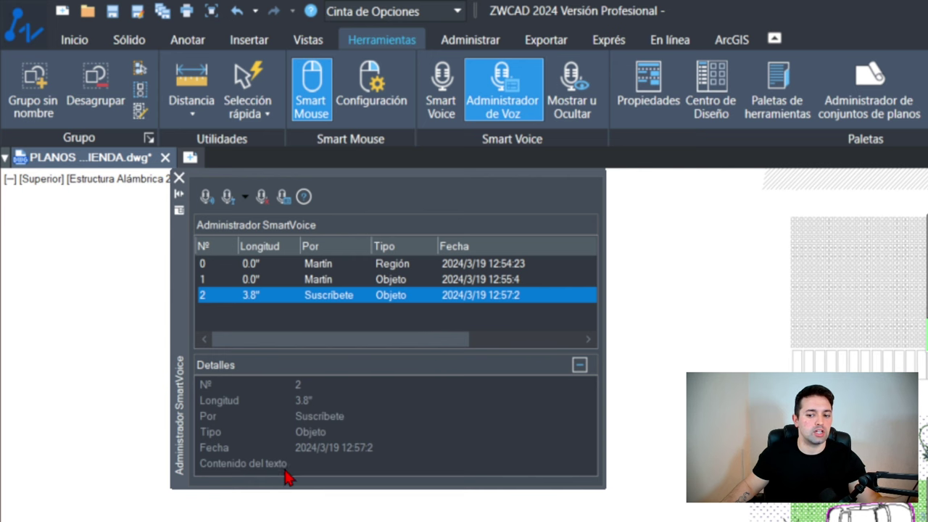
# Close the SmartVoice manager and show the Exprés ribbon tab
pyautogui.click(179, 178)
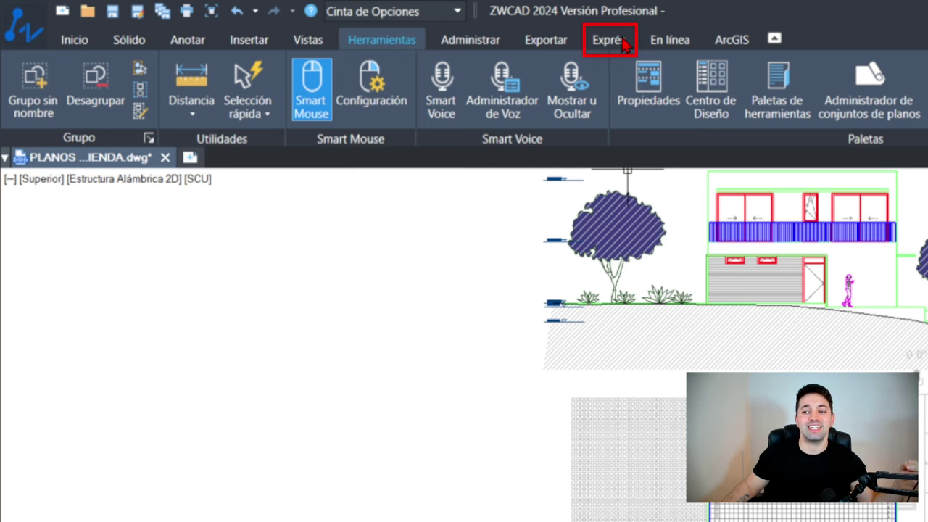
pyautogui.click(611, 43)
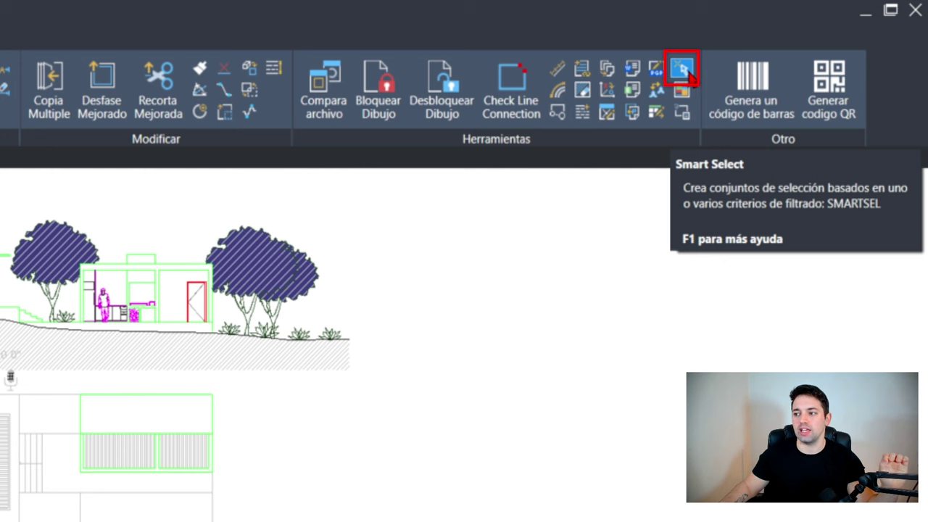
# Start Smart Select with SMARTSEL and try the Sombreado, Círculo, Cobertura and Arco types
pyautogui.scroll(2, 356, 322)
pyautogui.write('smart')
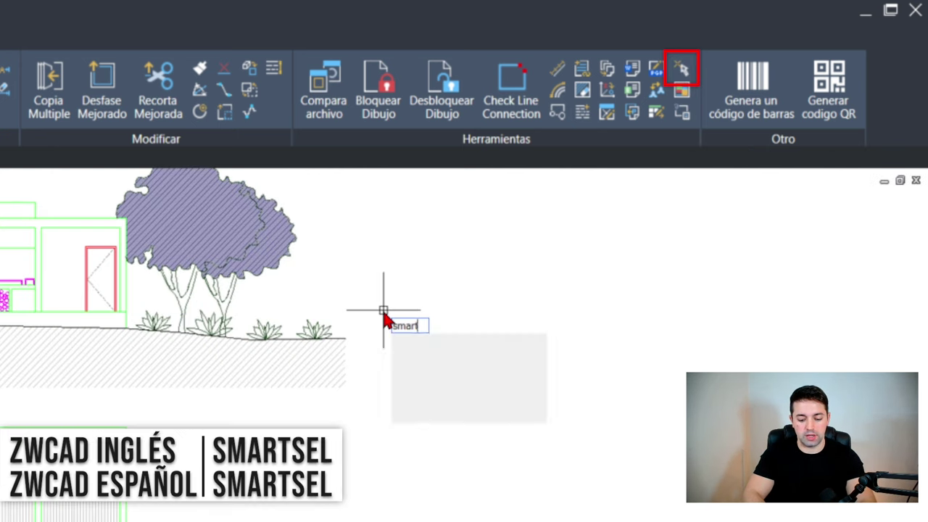
pyautogui.write('sel')
pyautogui.press('Return')
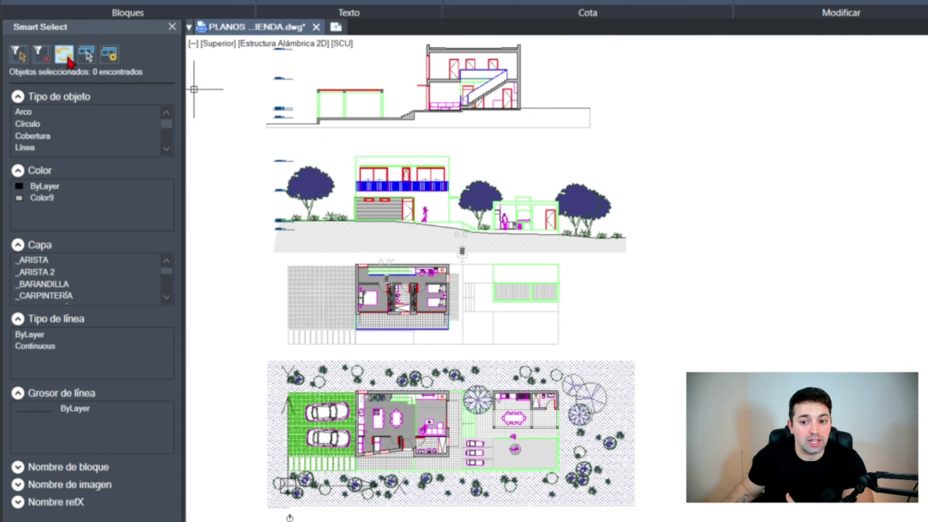
pyautogui.click(50, 112)
pyautogui.scroll(-2, 56, 127)
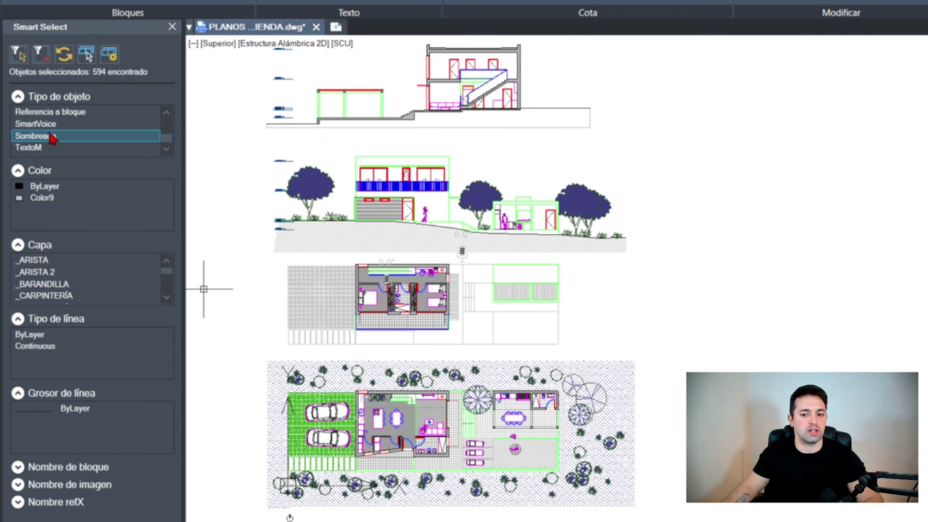
pyautogui.scroll(3, 62, 123)
pyautogui.click(61, 123)
pyautogui.click(49, 137)
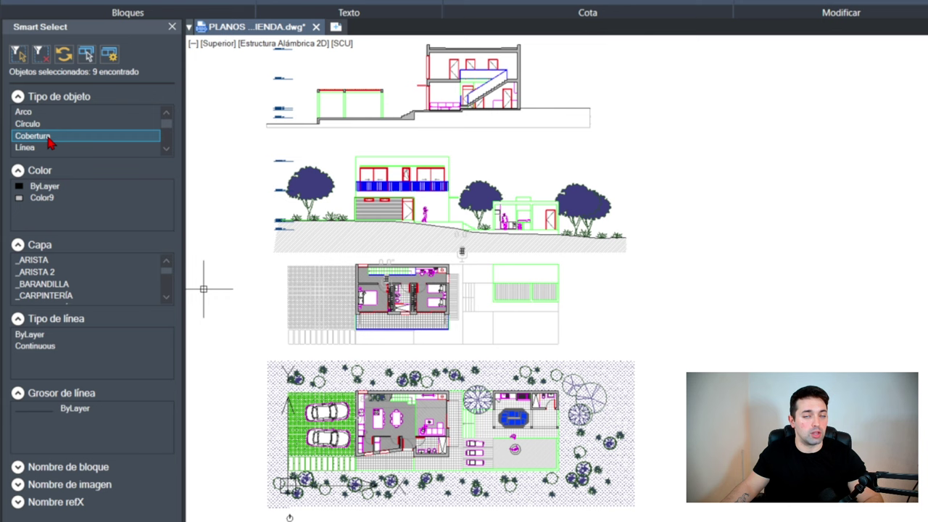
pyautogui.keyDown('ctrl'); pyautogui.click(58, 114); pyautogui.keyUp('ctrl')
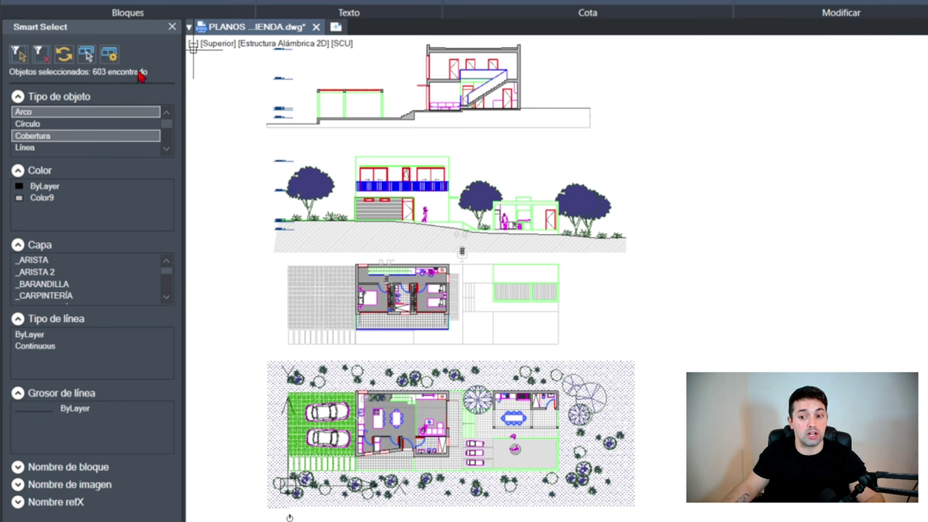
# Compare Círculo and Cobertura, then select all Línea objects, 6164 found
pyautogui.click(40, 124)
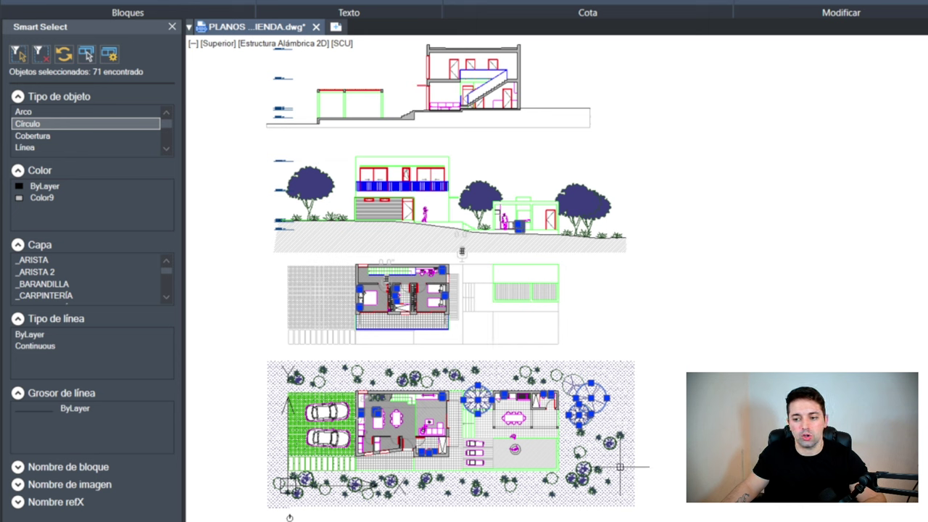
pyautogui.click(36, 139)
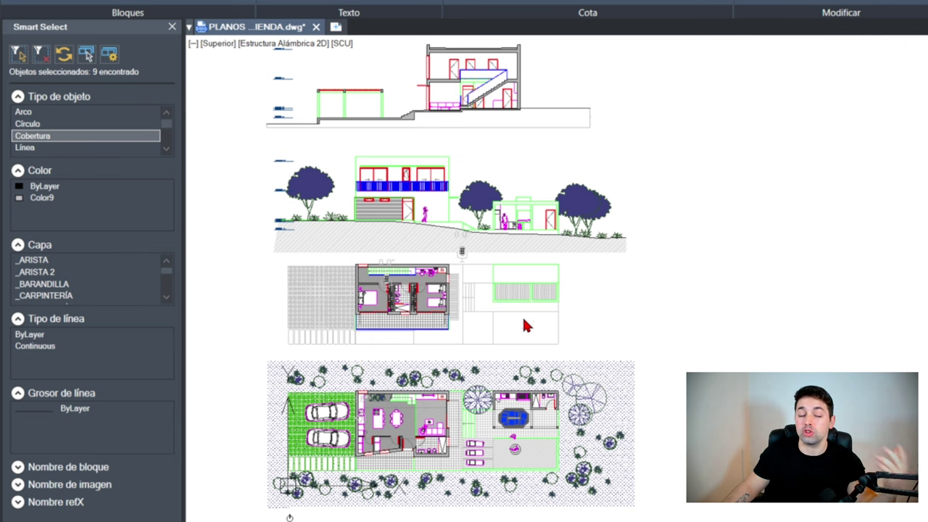
pyautogui.scroll(-3, 135, 142)
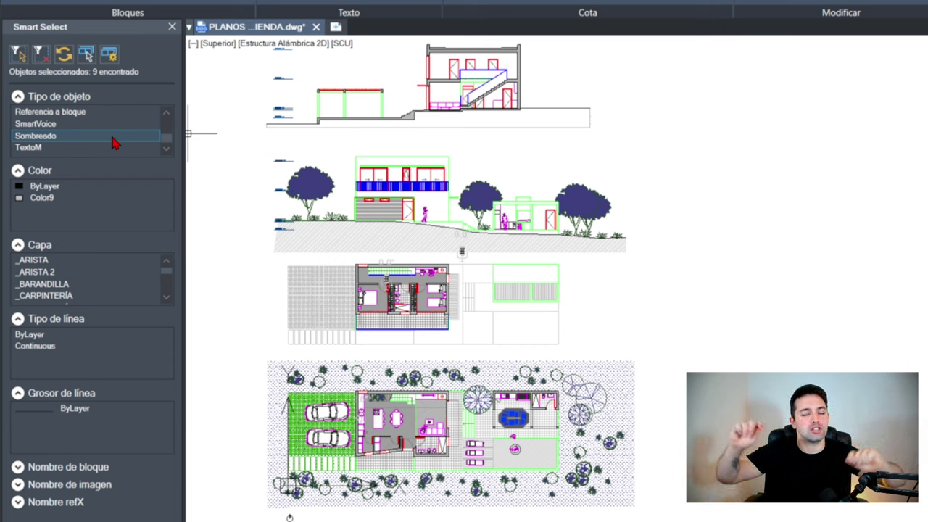
pyautogui.scroll(3, 114, 143)
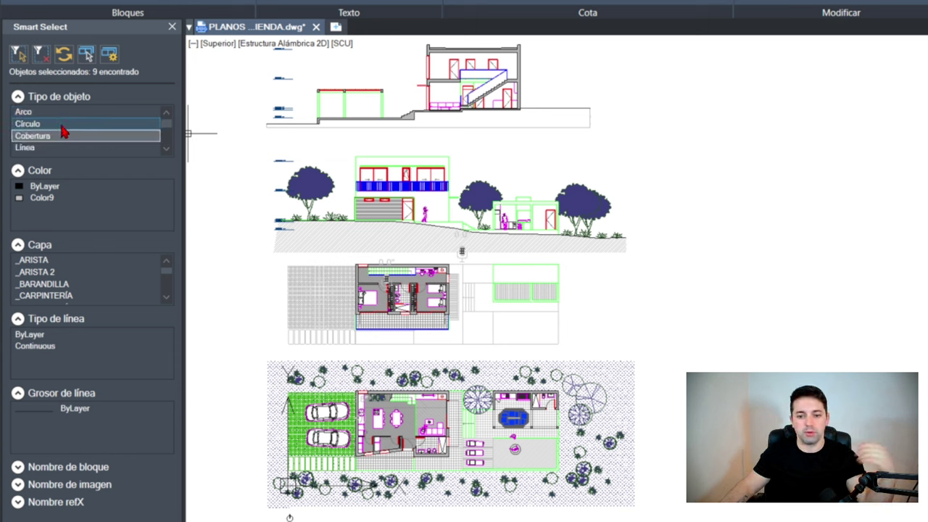
pyautogui.click(60, 147)
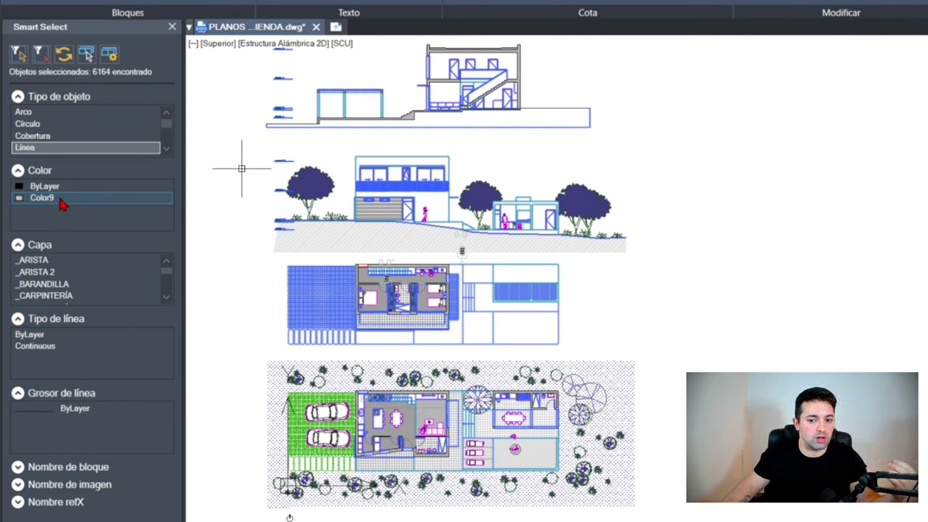
# Try the Color9 and ByLayer colour filters, then clear all filters
pyautogui.click(61, 203)
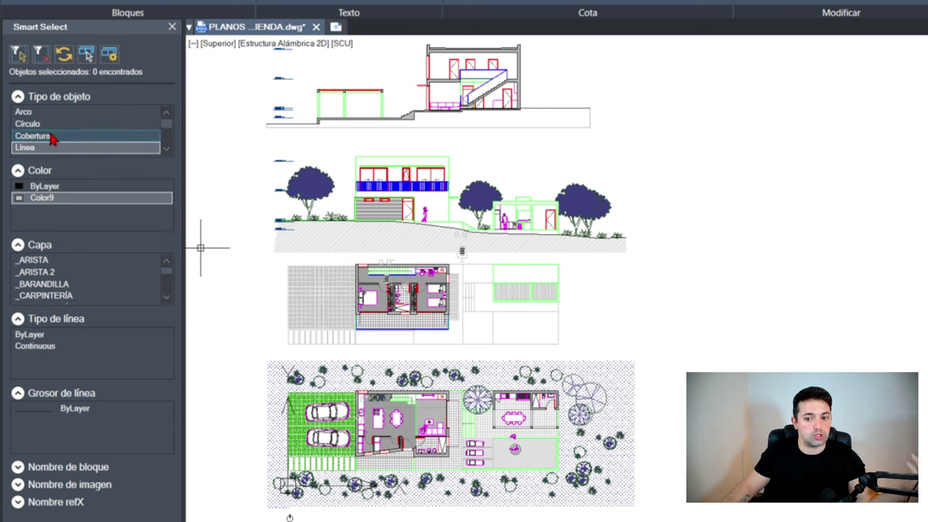
pyautogui.click(58, 200)
pyautogui.click(55, 193)
pyautogui.click(56, 199)
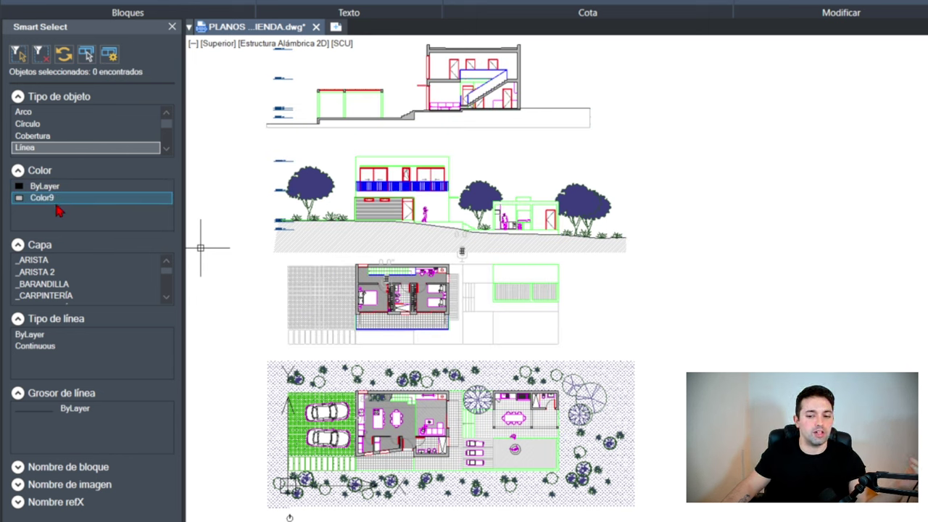
pyautogui.click(48, 66)
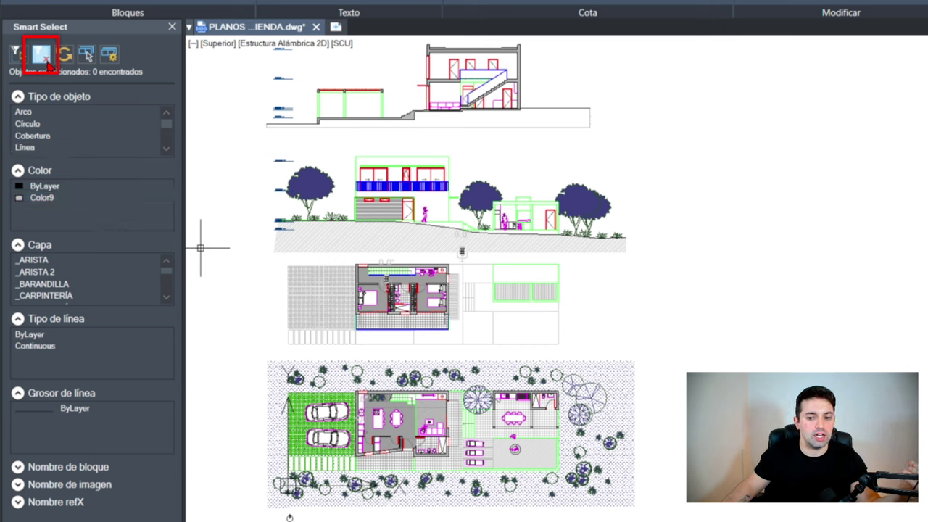
# Reselect all lines and limit them to layers _ARISTA and _ARISTA 2, giving 146 objects
pyautogui.click(49, 148)
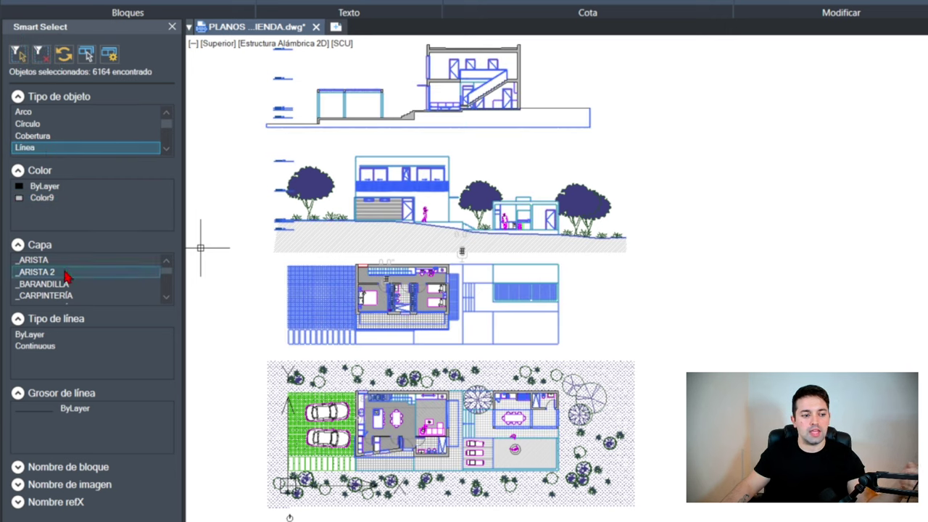
pyautogui.scroll(-5, 69, 280)
pyautogui.scroll(5, 72, 286)
pyautogui.scroll(-5, 76, 290)
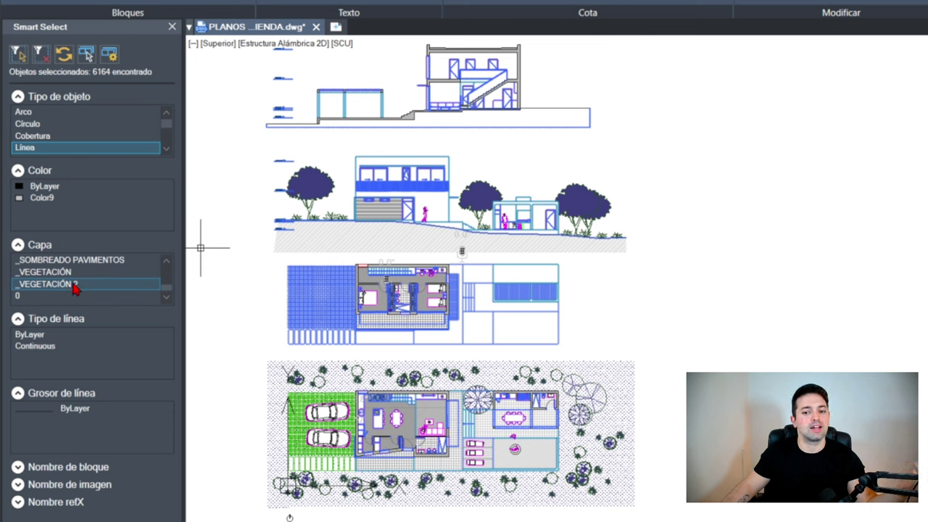
pyautogui.scroll(5, 76, 286)
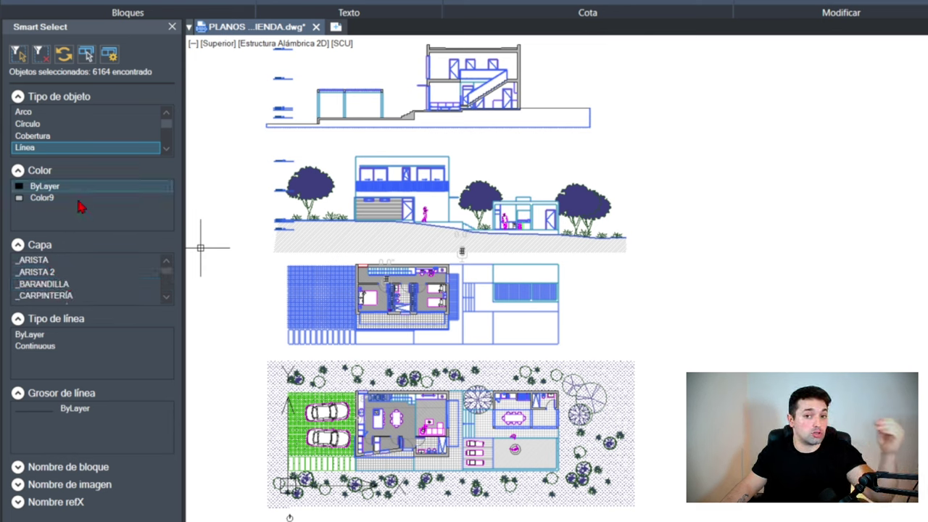
pyautogui.scroll(-5, 68, 272)
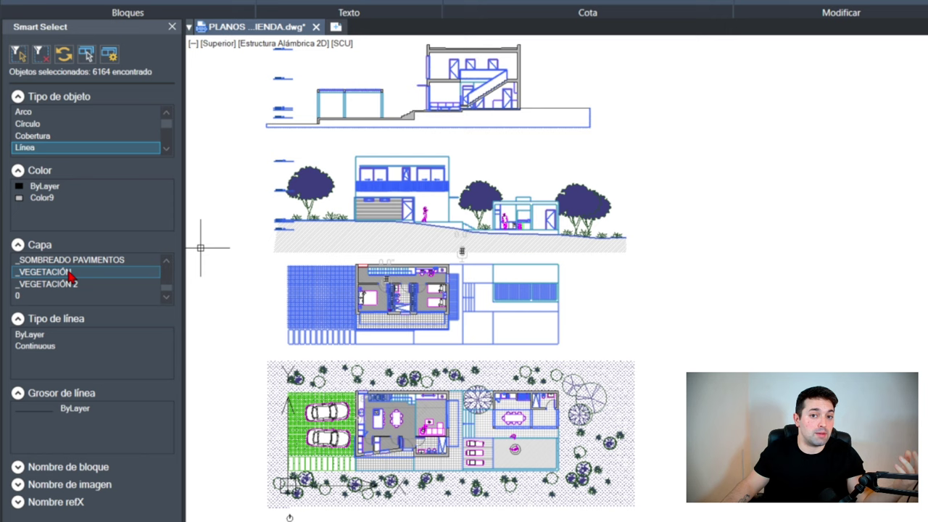
pyautogui.scroll(5, 72, 273)
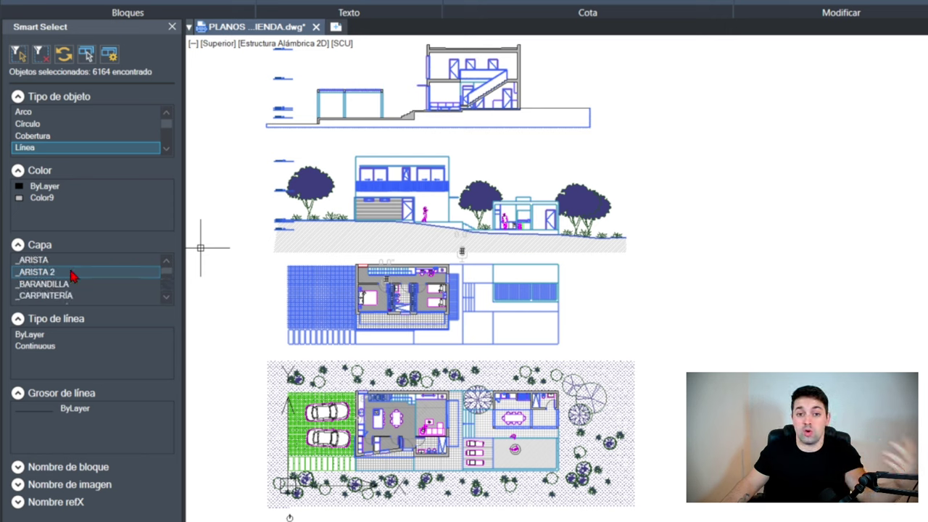
pyautogui.scroll(-5, 76, 285)
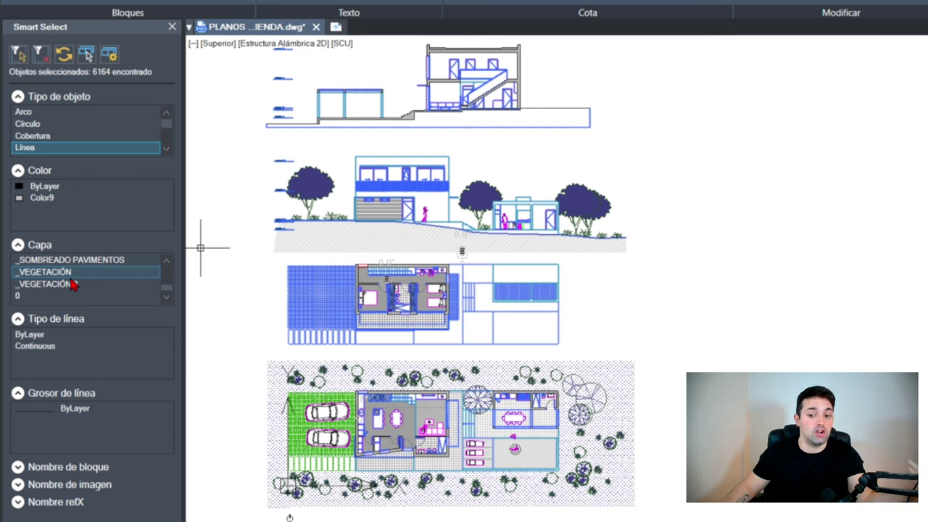
pyautogui.scroll(5, 76, 277)
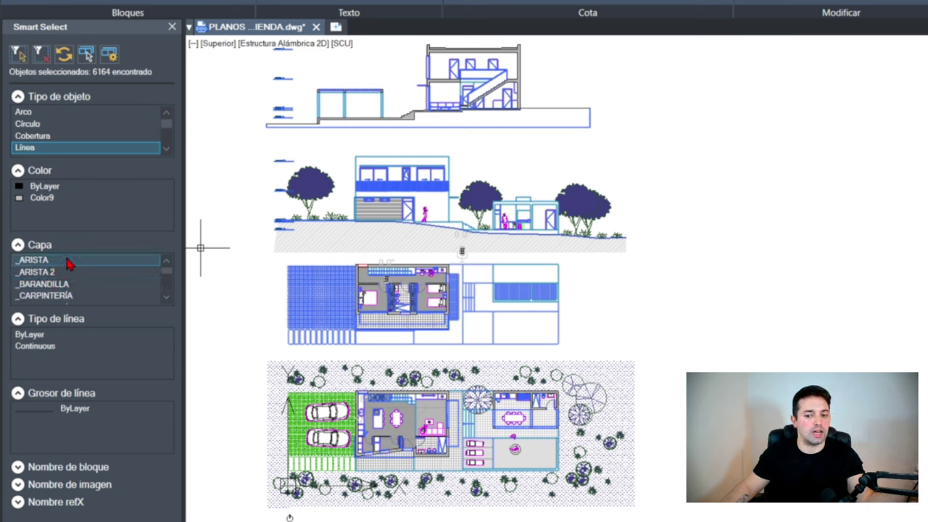
pyautogui.click(69, 260)
pyautogui.keyDown('ctrl'); pyautogui.click(66, 277); pyautogui.keyUp('ctrl')
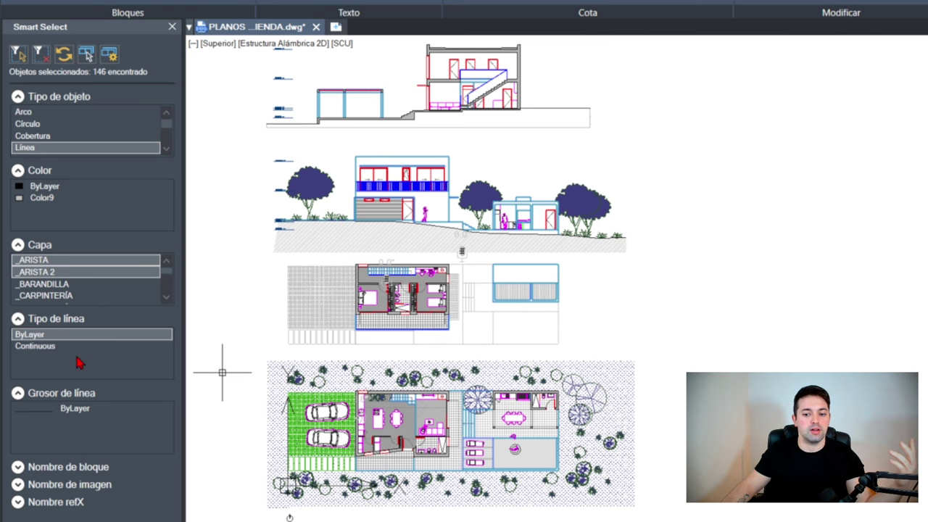
# Filter the selection to Continuous linetype objects
pyautogui.click(70, 352)
pyautogui.scroll(2, 499, 232)
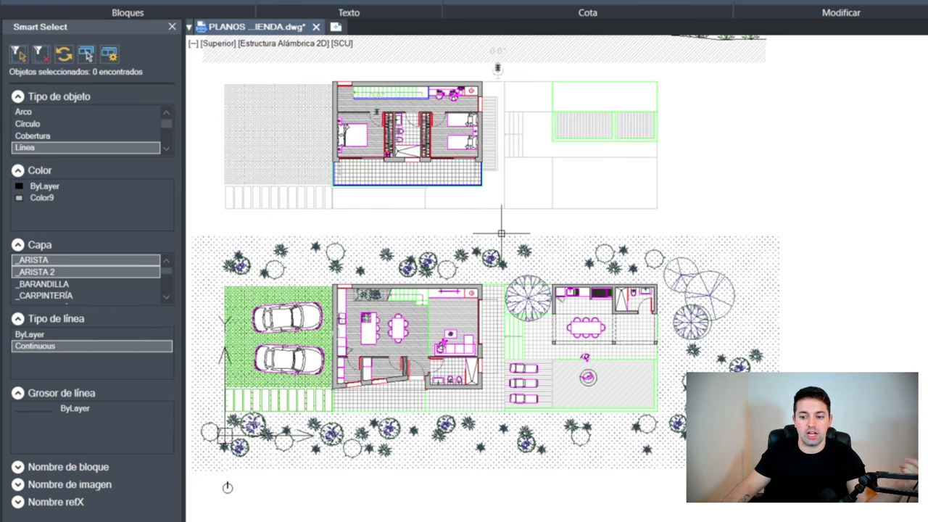
pyautogui.scroll(-2, 451, 253)
pyautogui.moveTo(452, 253)
pyautogui.mouseDown(button='middle')
pyautogui.moveTo(475, 362)
pyautogui.moveTo(490, 312)
pyautogui.mouseUp(button='middle')
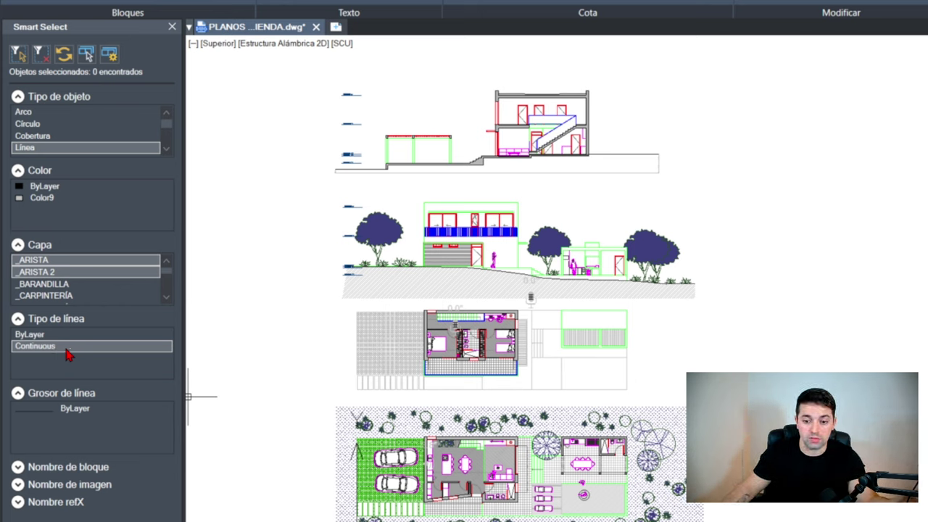
# Collapse the linetype, lineweight, colour and layer filters, drop Línea, and expand Nombre de bloque
pyautogui.click(17, 319)
pyautogui.click(18, 335)
pyautogui.click(17, 170)
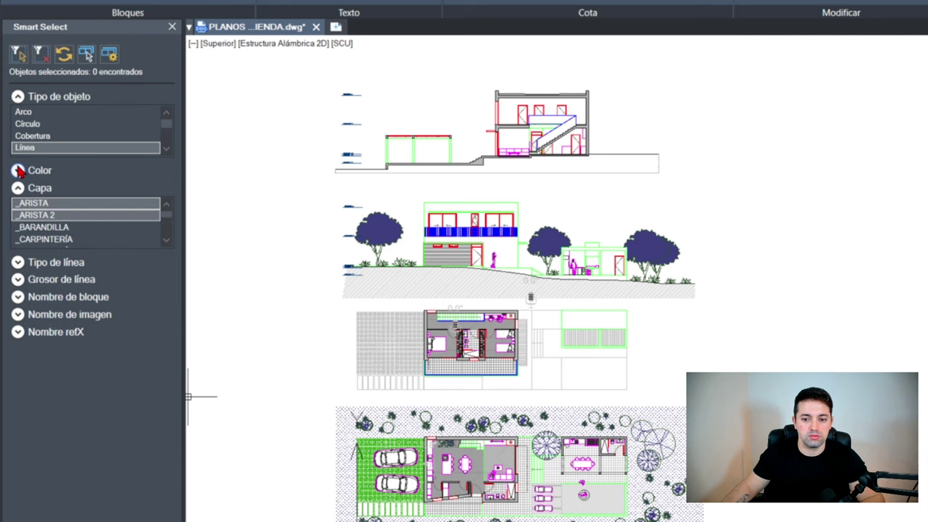
pyautogui.click(18, 188)
pyautogui.click(41, 55)
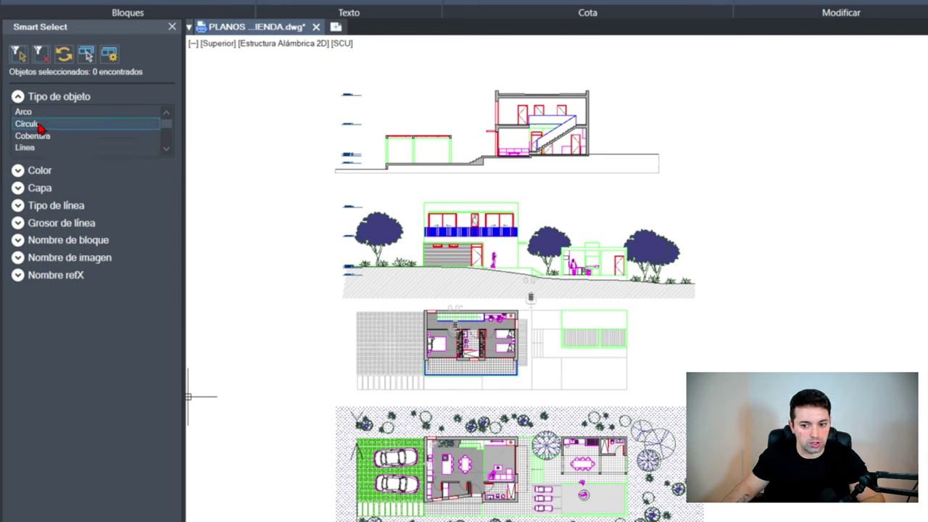
pyautogui.click(18, 240)
# Select the VENTANA block, then all V_PT1 plant blocks
pyautogui.scroll(-10, 41, 269)
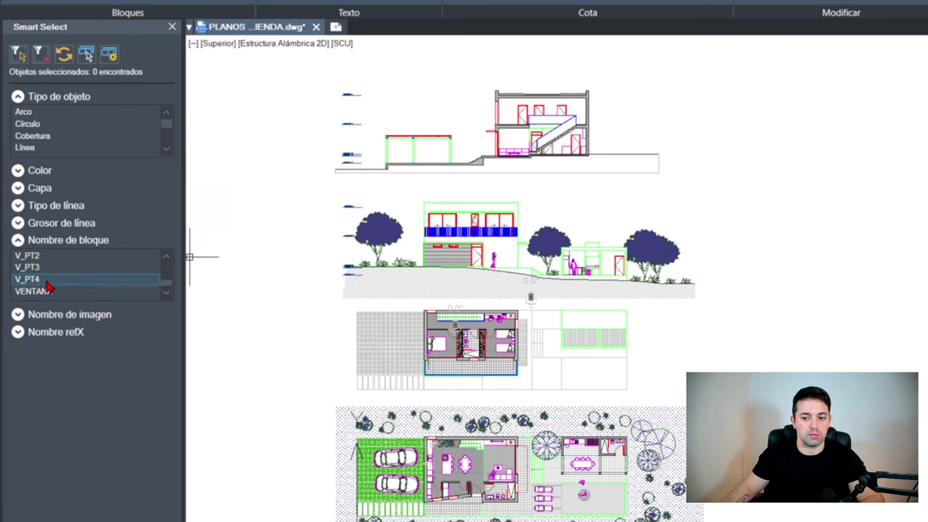
pyautogui.click(44, 290)
pyautogui.scroll(-10, 51, 283)
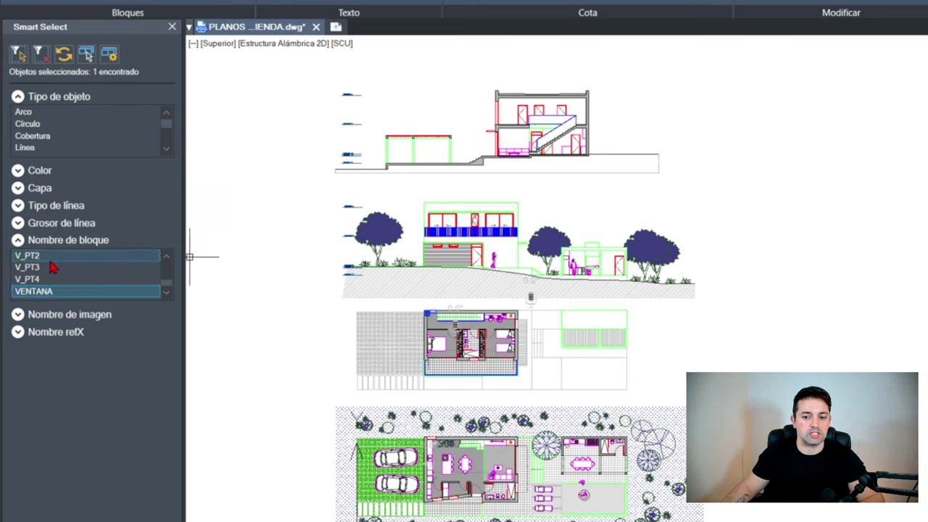
pyautogui.scroll(10, 62, 276)
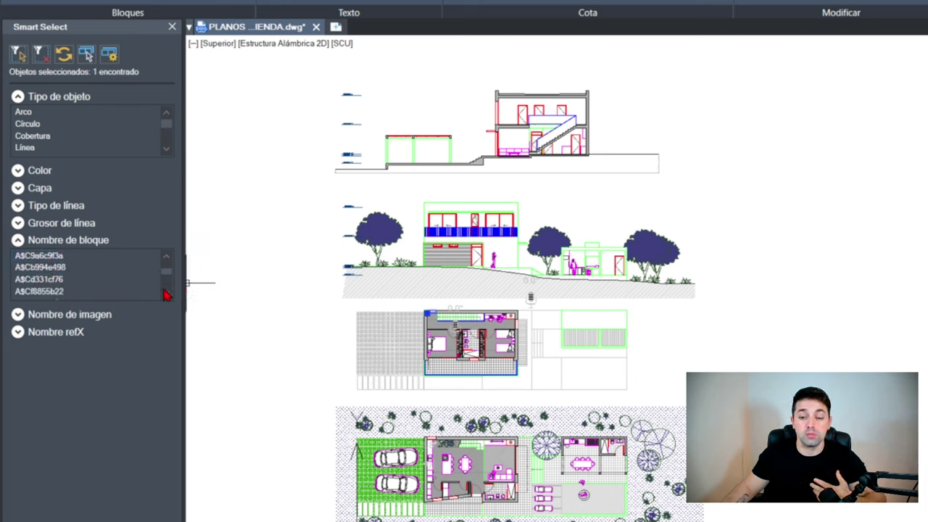
pyautogui.click(167, 295)
pyautogui.click(166, 294)
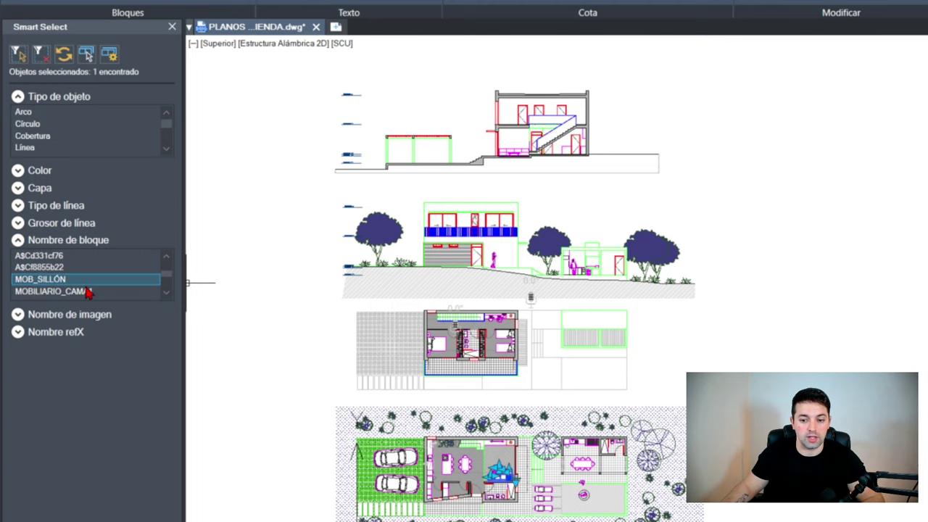
pyautogui.scroll(-10, 87, 290)
pyautogui.click(81, 258)
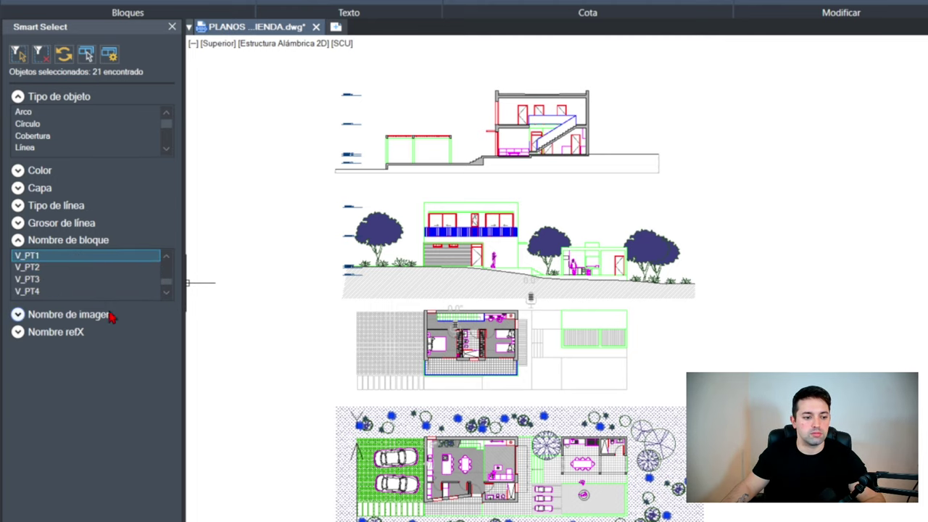
# Switch the block filter through V_PT2 and V_PT3 to V_PT4, leaving 1 object
pyautogui.scroll(3, 458, 251)
pyautogui.scroll(3, 404, 311)
pyautogui.scroll(-1, 435, 276)
pyautogui.scroll(-1, 506, 193)
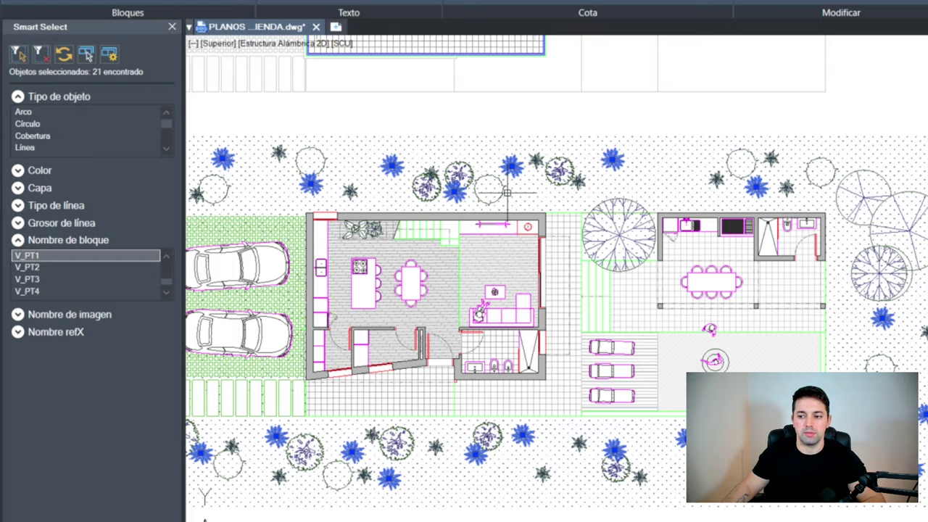
pyautogui.scroll(-1, 507, 193)
pyautogui.moveTo(507, 193); pyautogui.dragTo(645, 177, button='middle')
pyautogui.scroll(1, 508, 217)
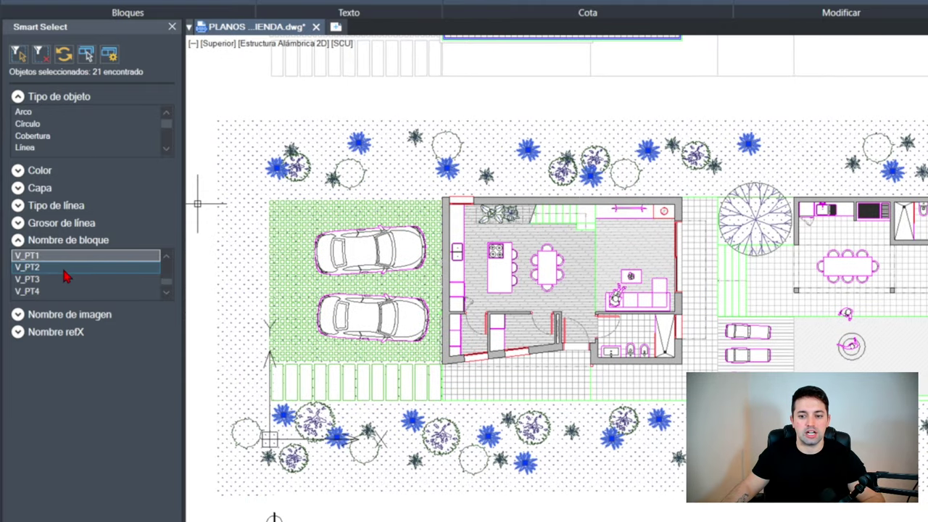
pyautogui.click(63, 268)
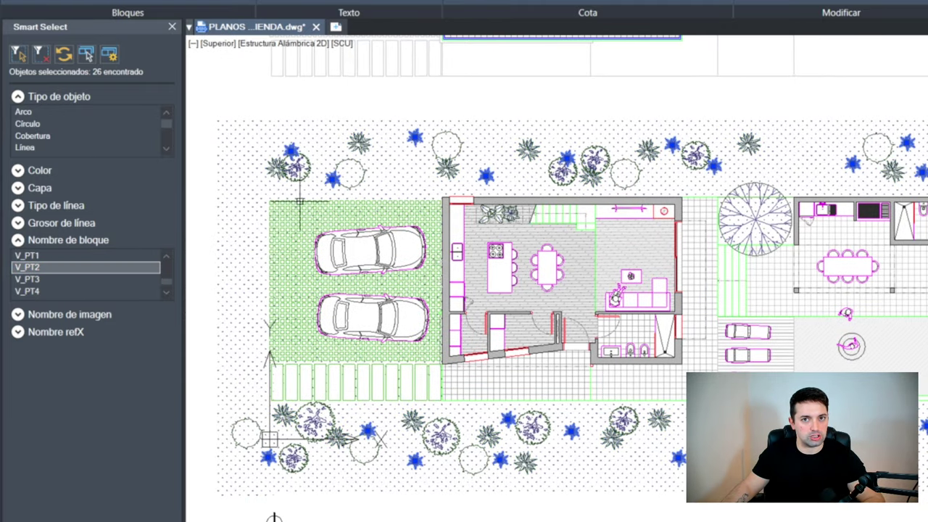
pyautogui.click(58, 279)
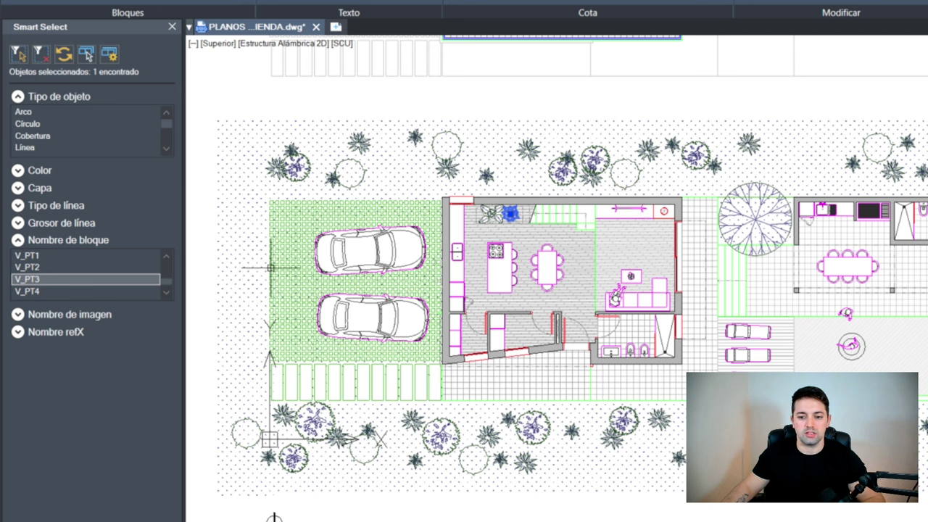
pyautogui.click(113, 291)
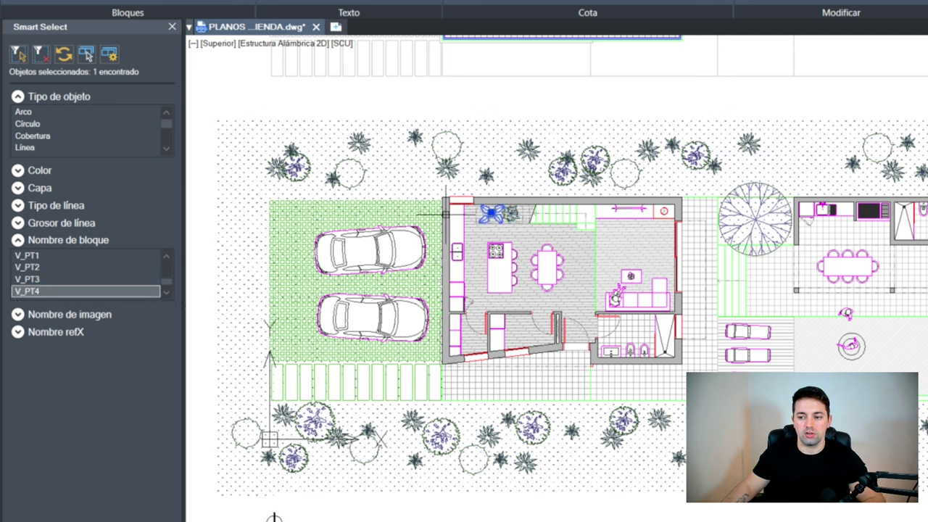
pyautogui.click(167, 292)
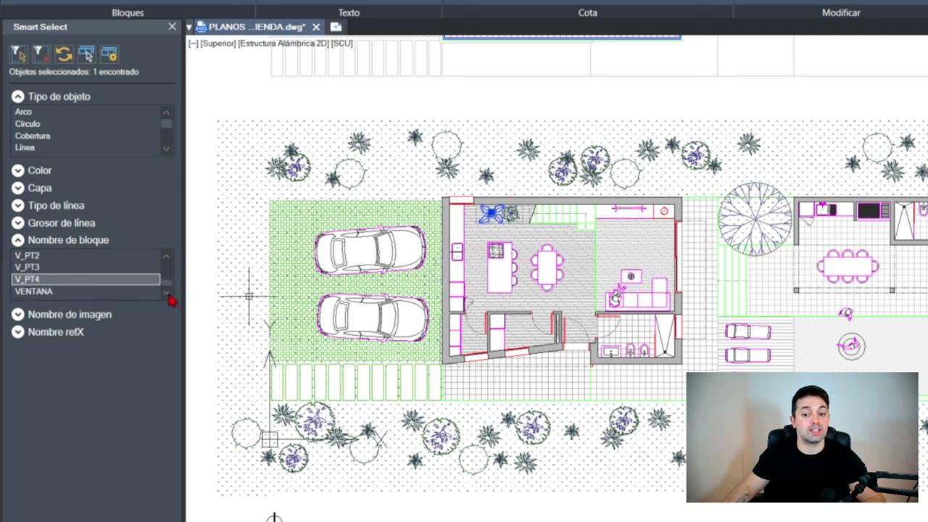
pyautogui.scroll(5, 167, 273)
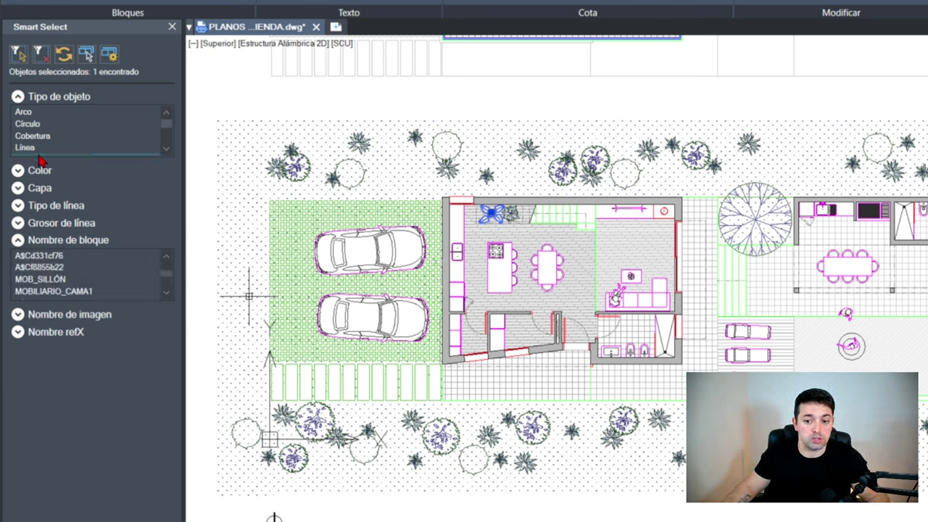
# Combine the _ARISTA layer filter with the V_PT3 and V_PT2 plant block names
pyautogui.click(19, 190)
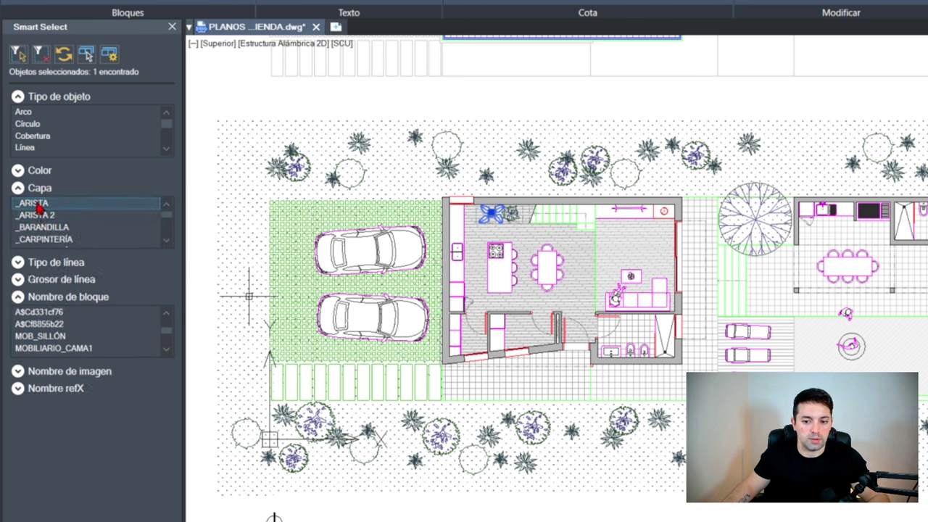
pyautogui.scroll(-5, 166, 348)
pyautogui.scroll(-1, 120, 316)
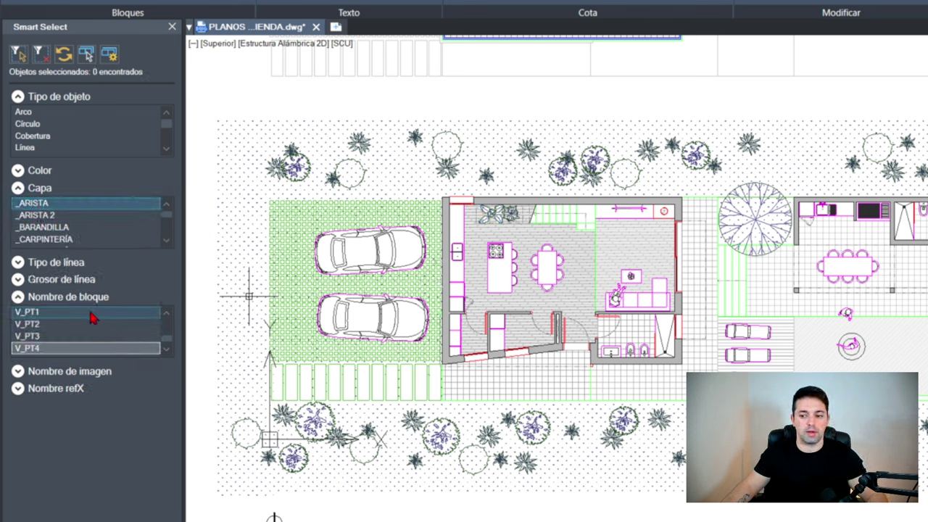
pyautogui.click(92, 314)
pyautogui.click(67, 326)
pyautogui.click(65, 337)
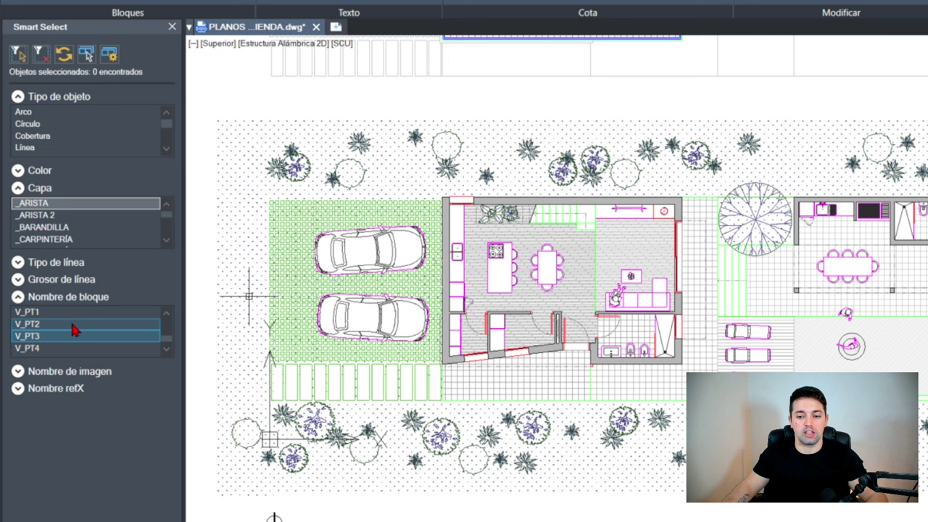
pyautogui.click(73, 325)
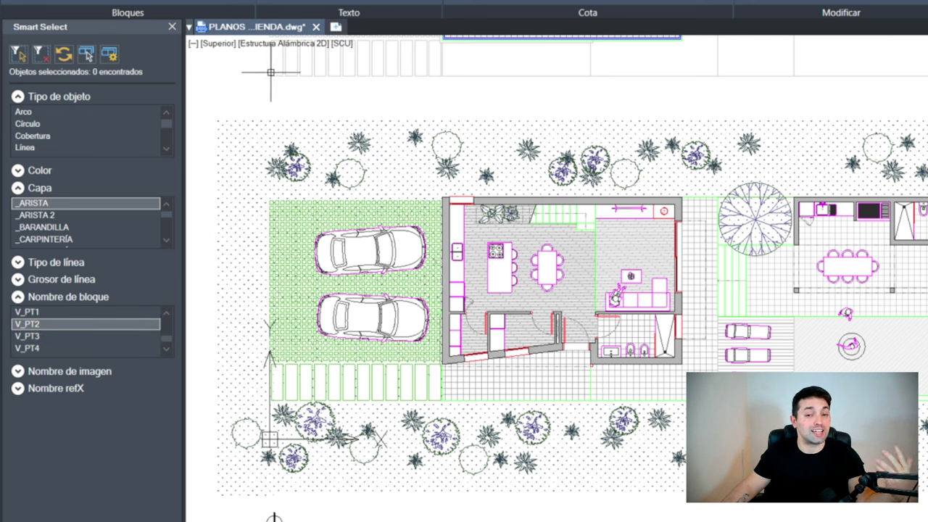
# Clear the filters, select the V_PT2 then V_PT1 blocks, and check the image name filter
pyautogui.click(40, 54)
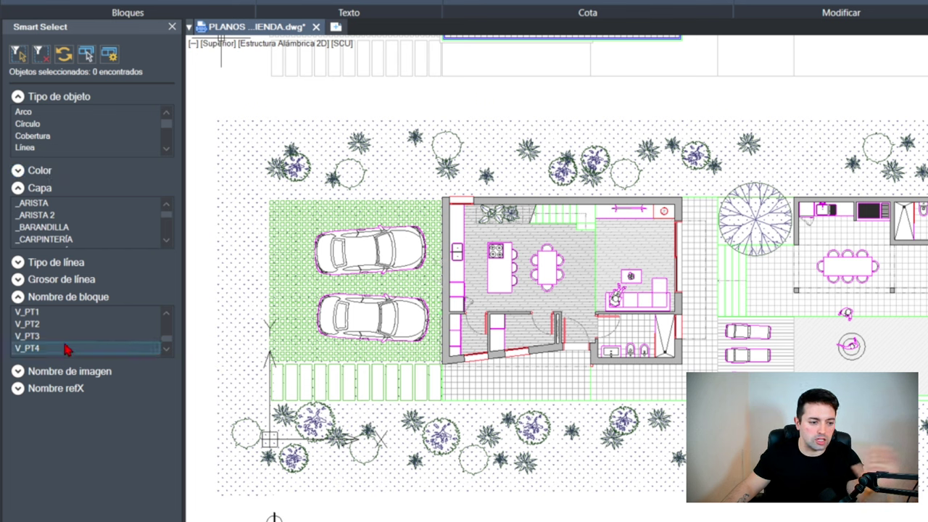
pyautogui.click(45, 325)
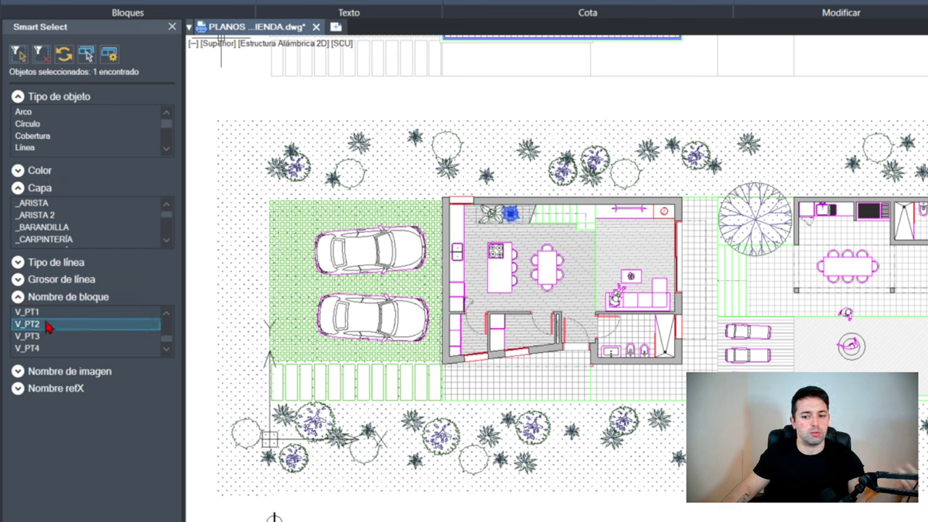
pyautogui.click(48, 312)
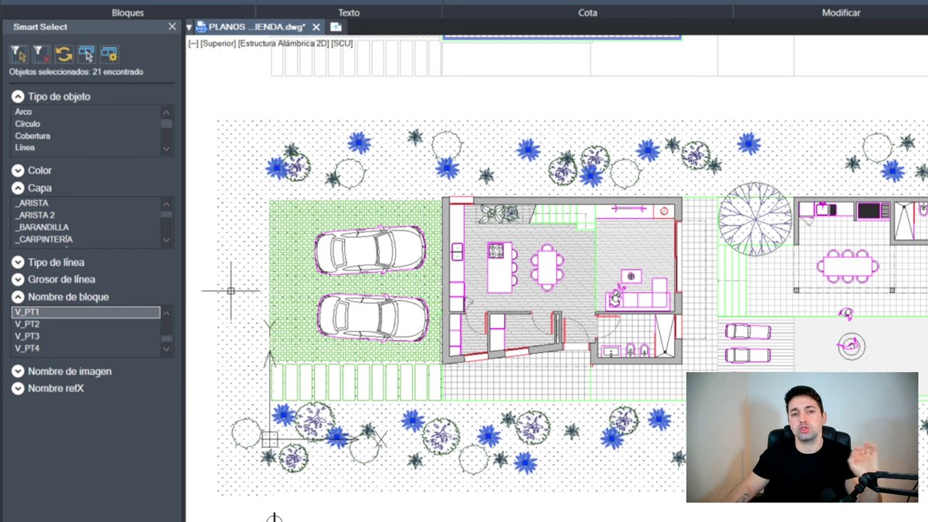
pyautogui.click(19, 370)
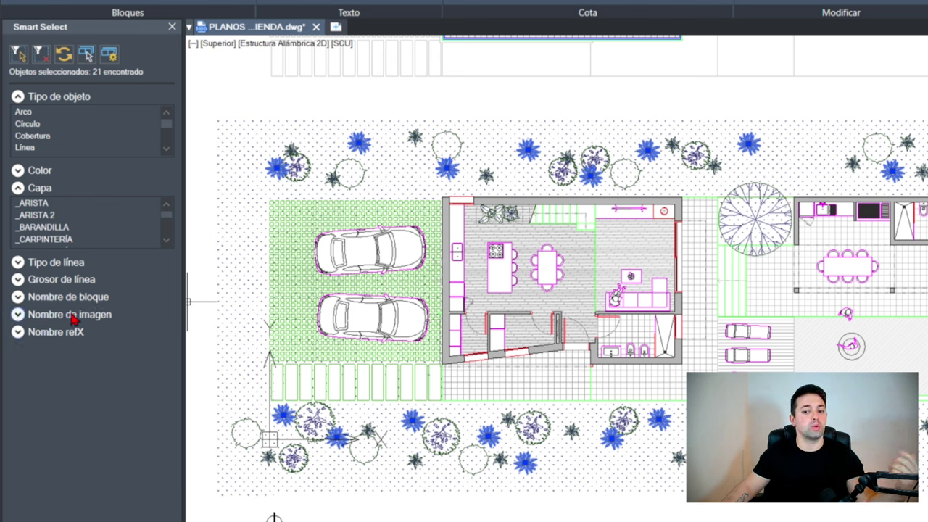
pyautogui.click(32, 322)
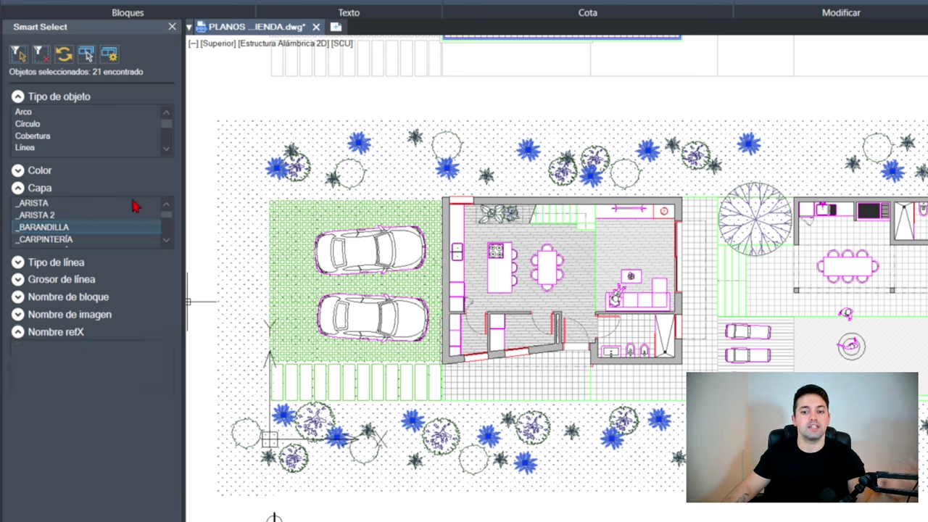
# Clear the selection to 0 objects and fold the layer and object type filters
pyautogui.click(40, 55)
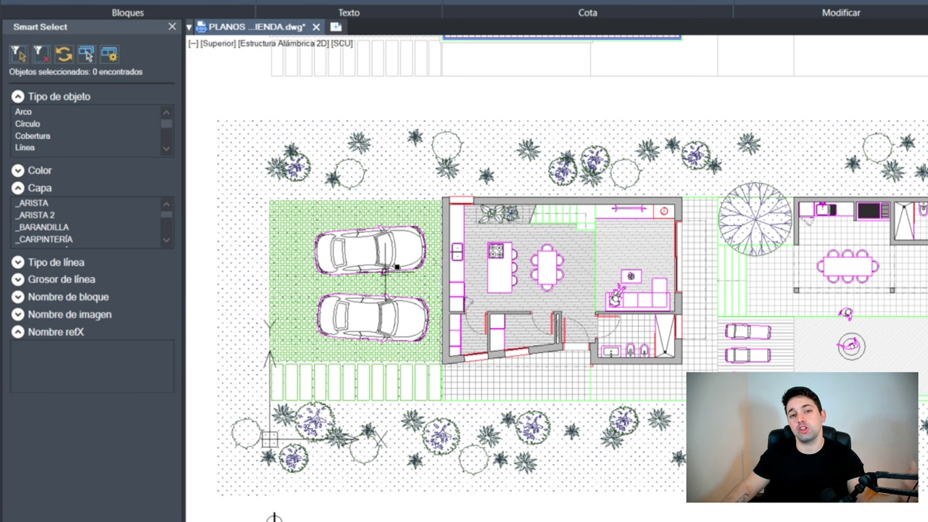
pyautogui.click(17, 187)
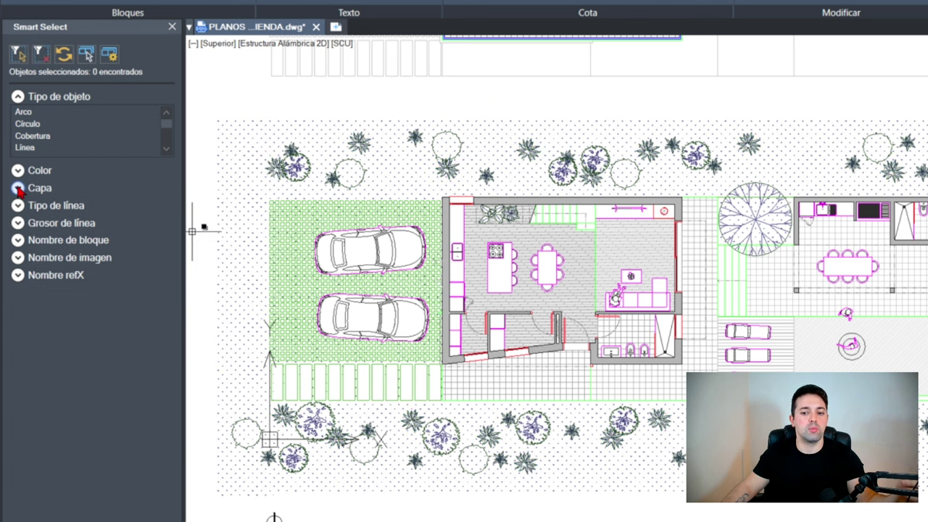
pyautogui.click(17, 97)
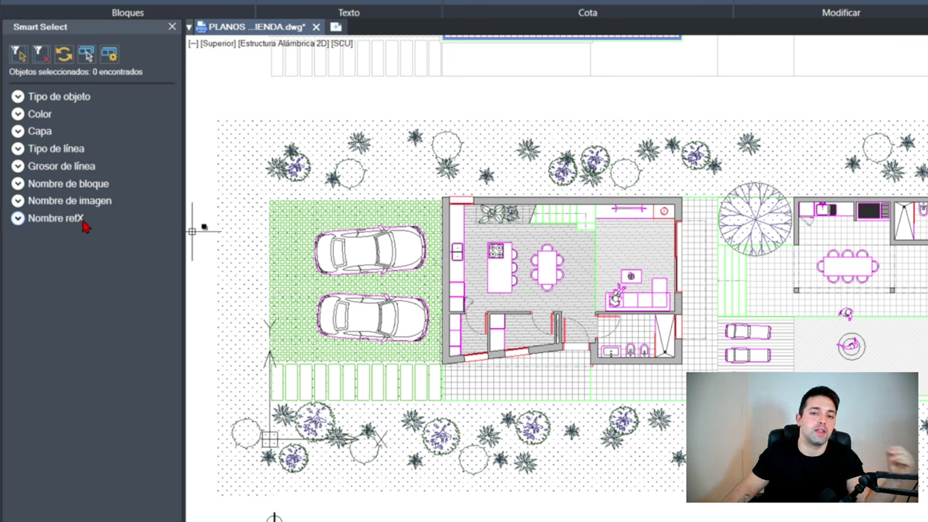
pyautogui.click(32, 97)
# Pick a tree block near the top of the plan and select all similar objects, 84 found
pyautogui.click(101, 123)
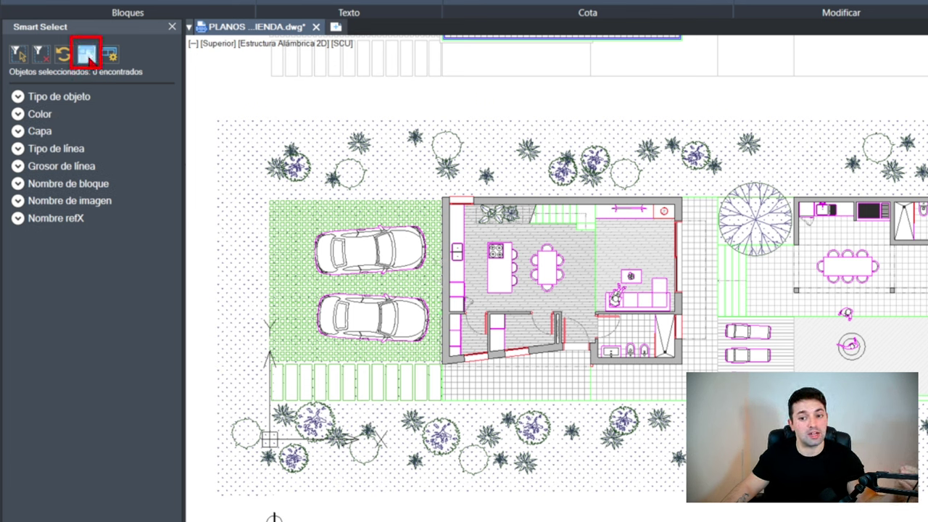
pyautogui.click(87, 56)
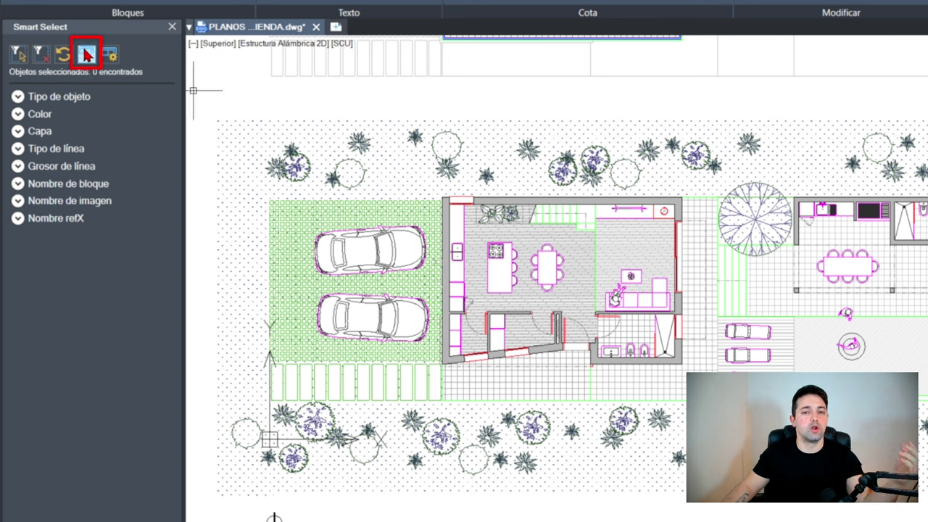
pyautogui.click(451, 165)
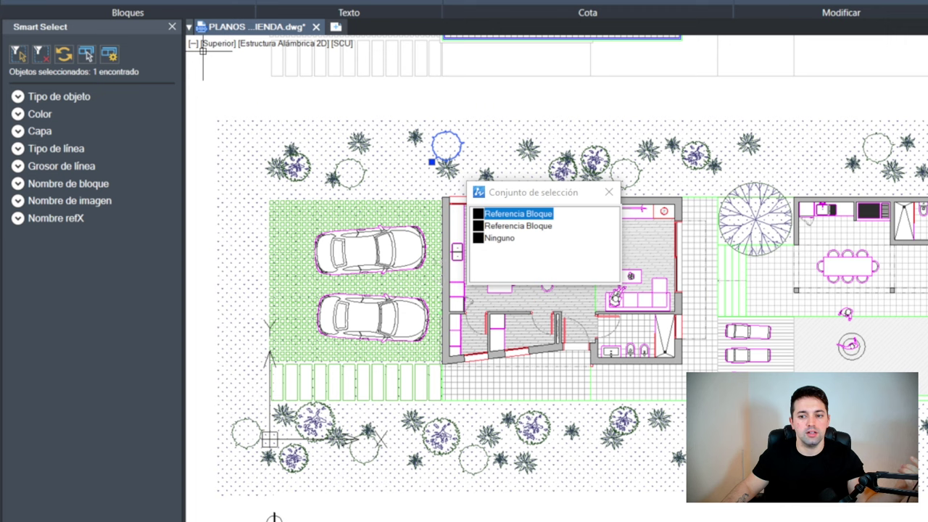
pyautogui.click(89, 57)
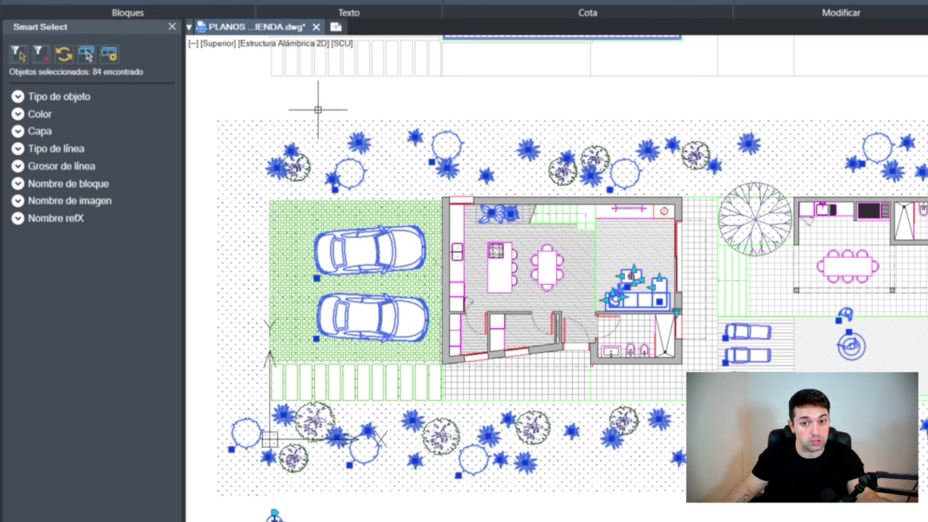
# Make similar-selection match only by Nombre and select the 21 copies of the tree block
pyautogui.press('Escape')
pyautogui.click(110, 55)
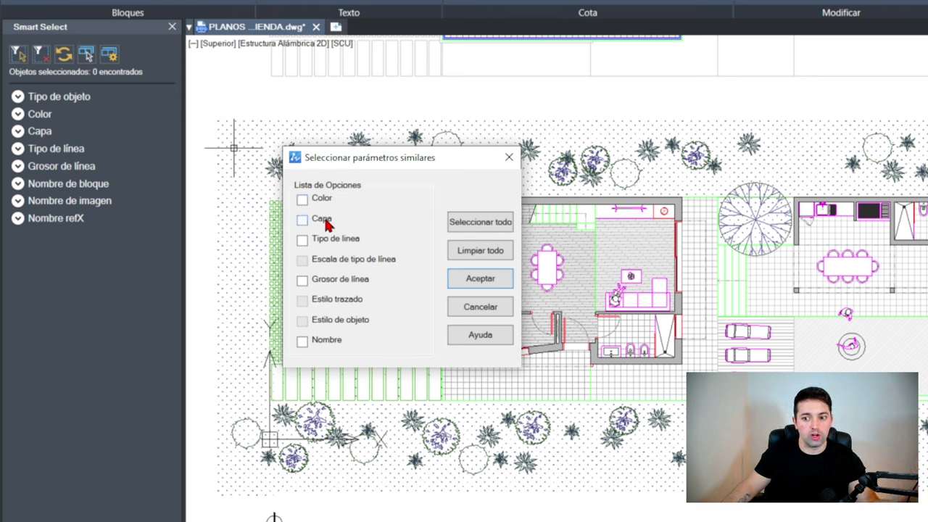
pyautogui.click(324, 346)
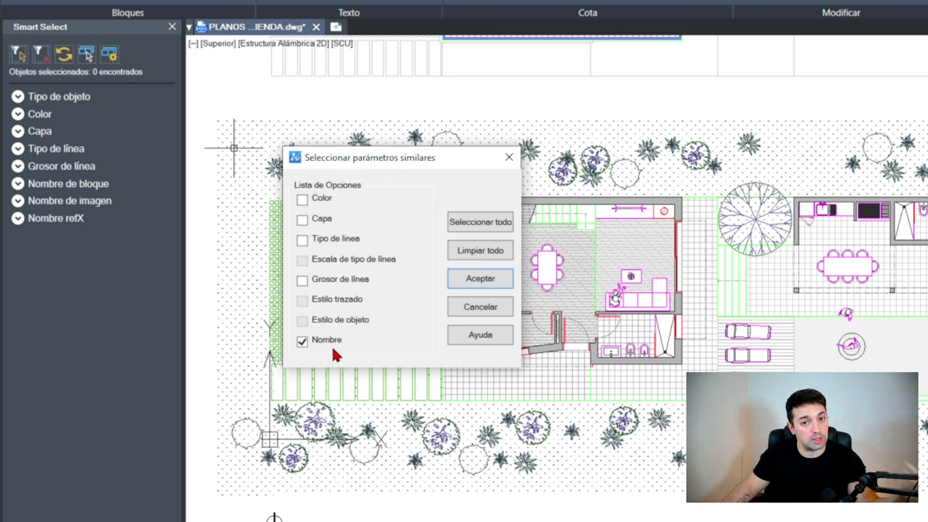
pyautogui.click(467, 285)
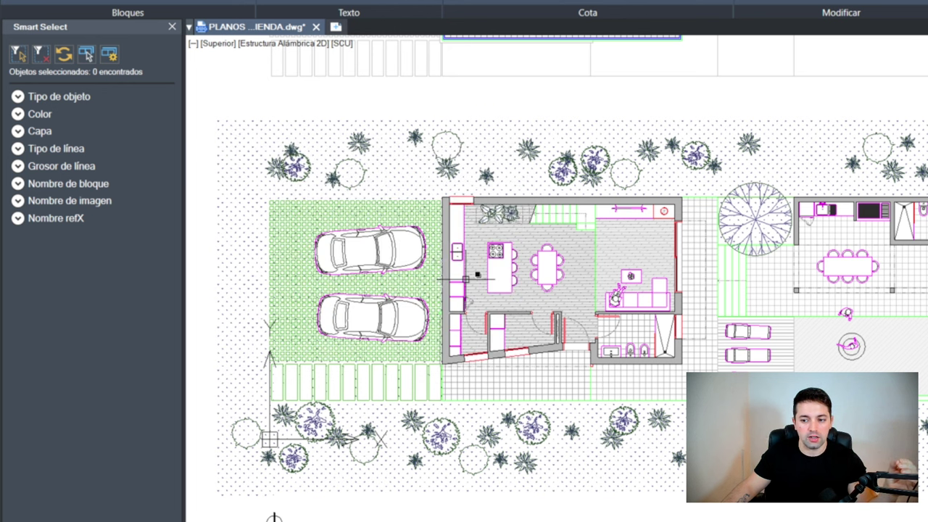
pyautogui.click(468, 166)
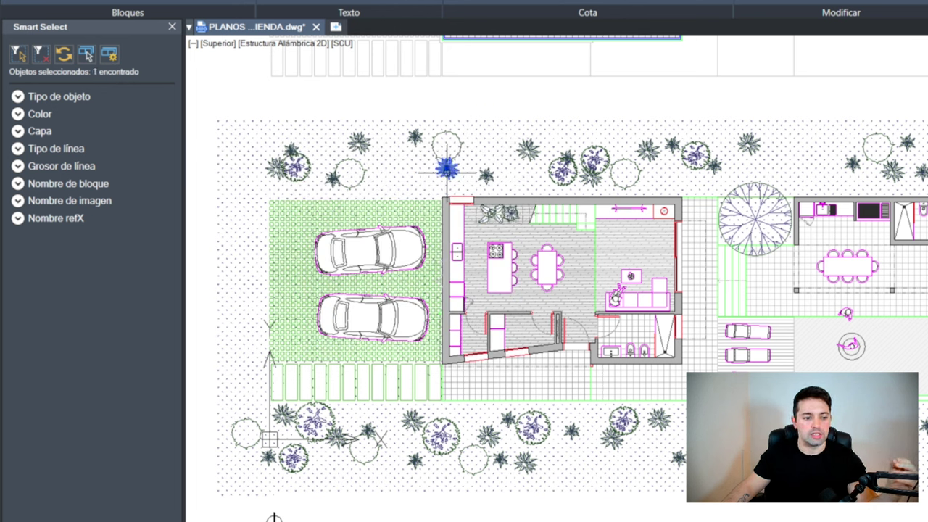
pyautogui.click(90, 56)
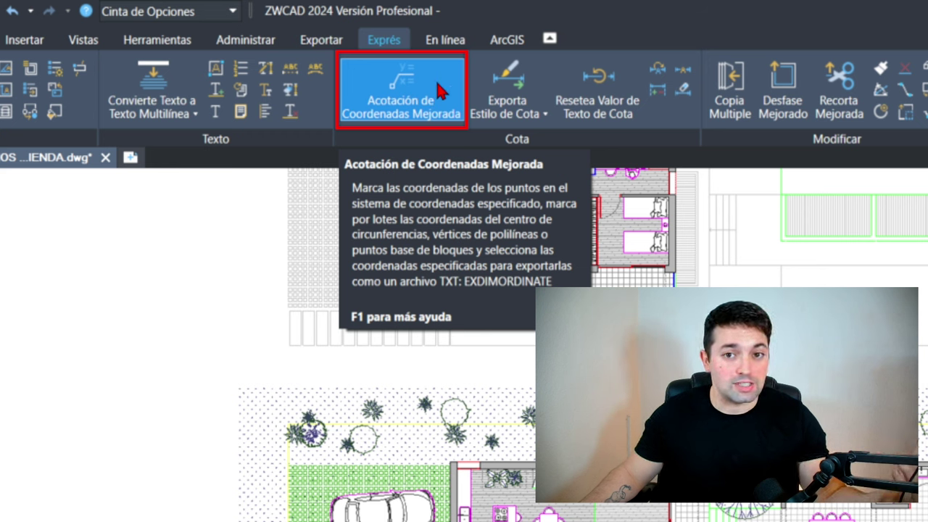
# Start EXDIMORDINATE and bring up its Opciones configuration dialog
pyautogui.write('EXDI')
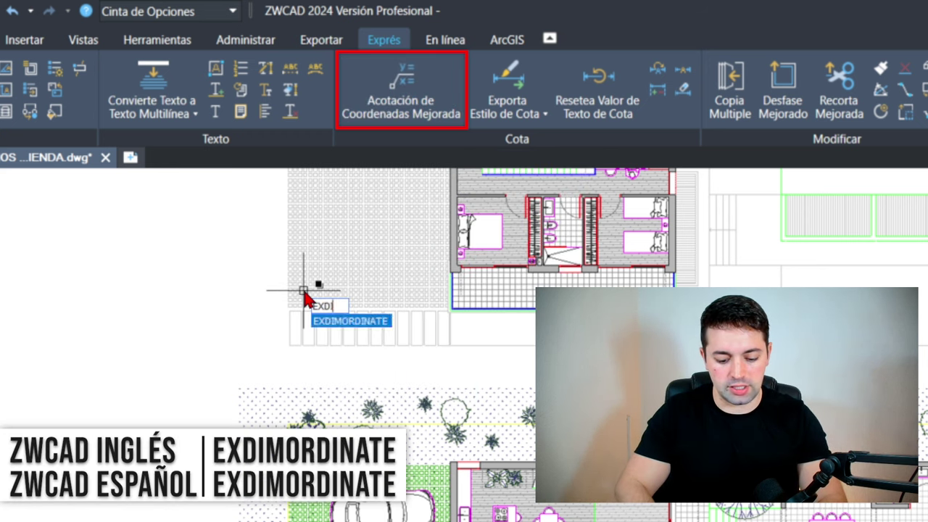
pyautogui.write('MORDINATE')
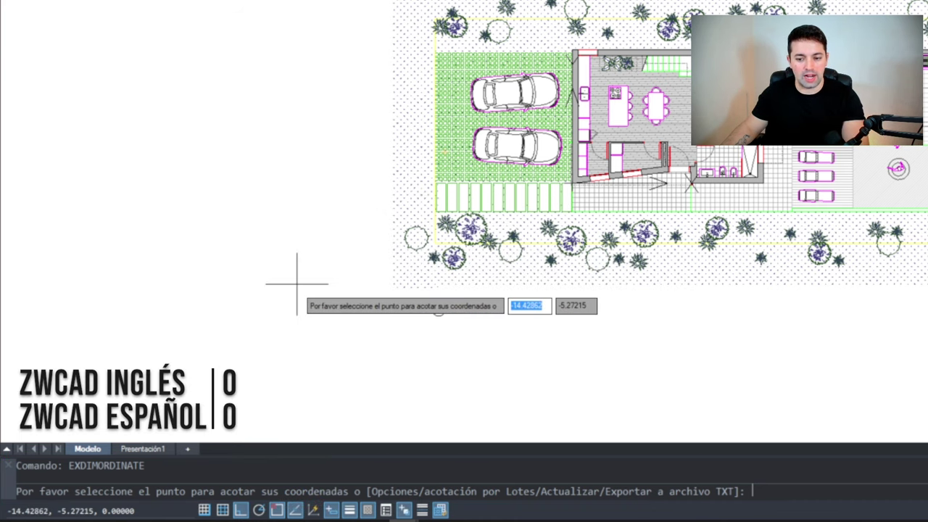
pyautogui.write('O')
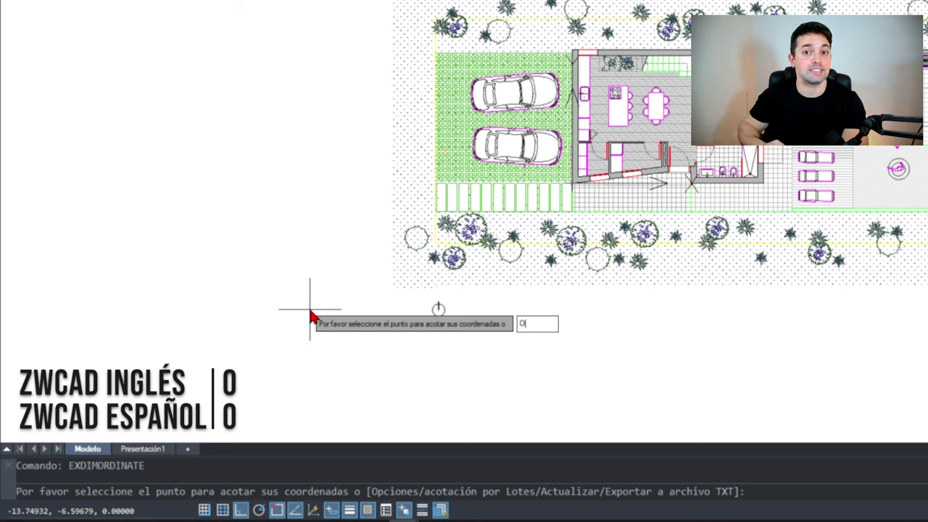
pyautogui.press('Return')
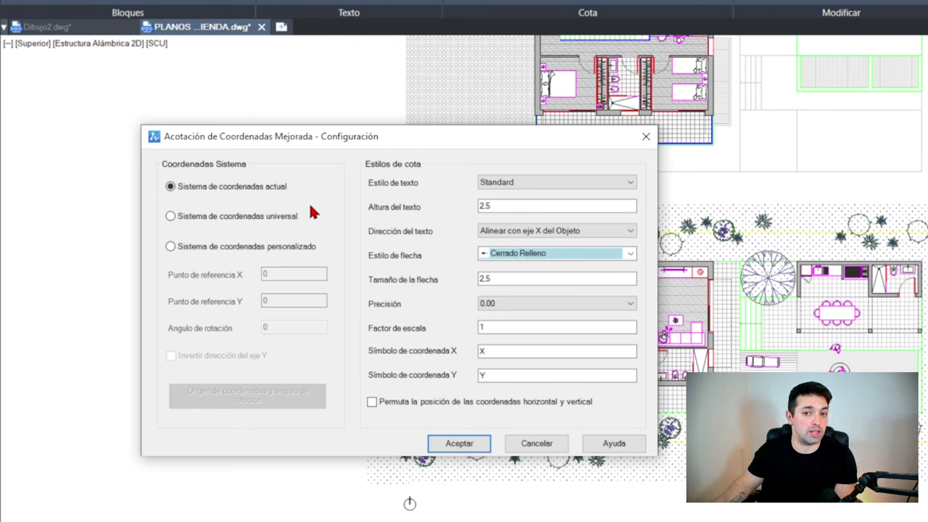
# Choose 'Sistema de coordenadas personalizado' for the coordinate dimensions
pyautogui.click(203, 248)
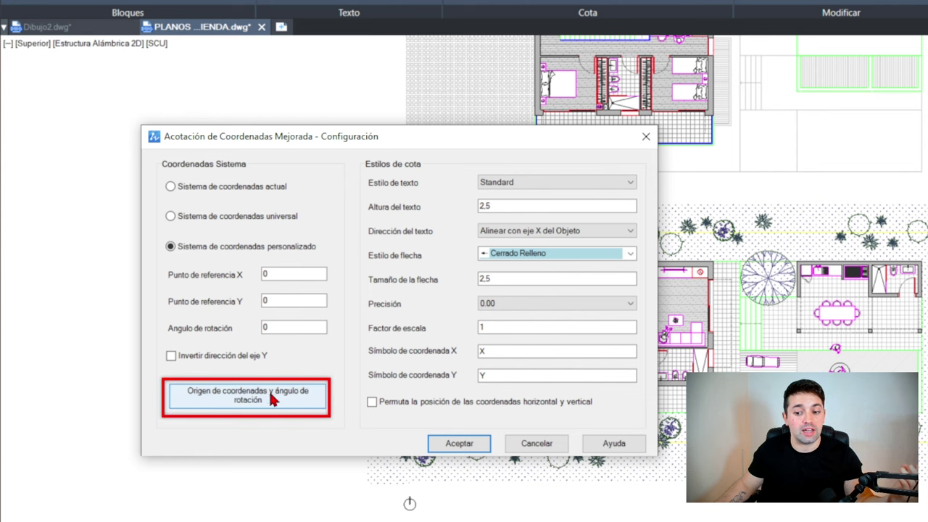
# Set the custom origin at the wall corner beside the paving, with 0° rotation and Y not inverted
pyautogui.click(288, 411)
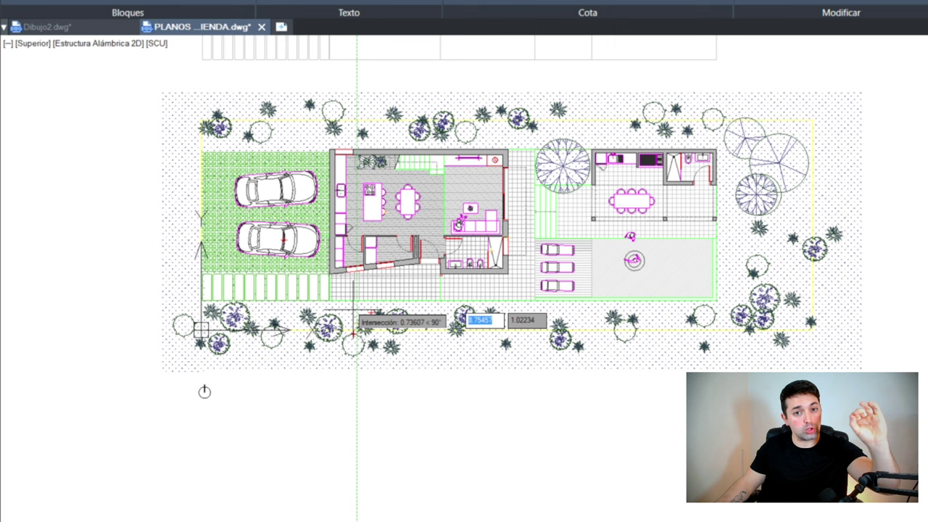
pyautogui.scroll(8, 296, 288)
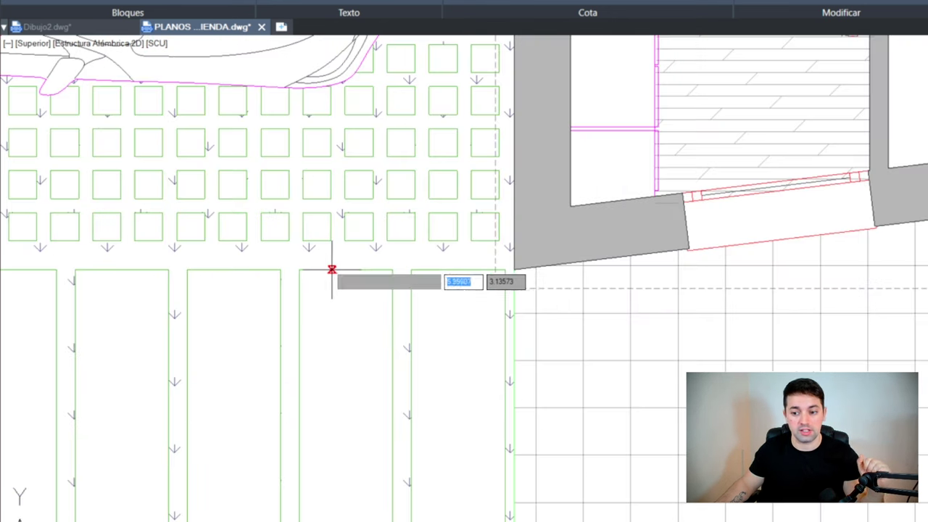
pyautogui.scroll(2, 507, 265)
pyautogui.scroll(-4, 507, 265)
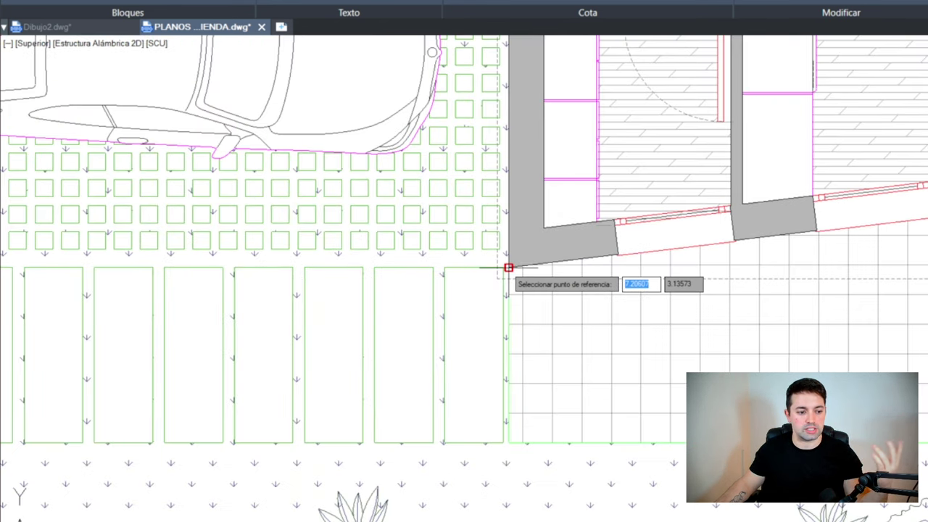
pyautogui.click(508, 267)
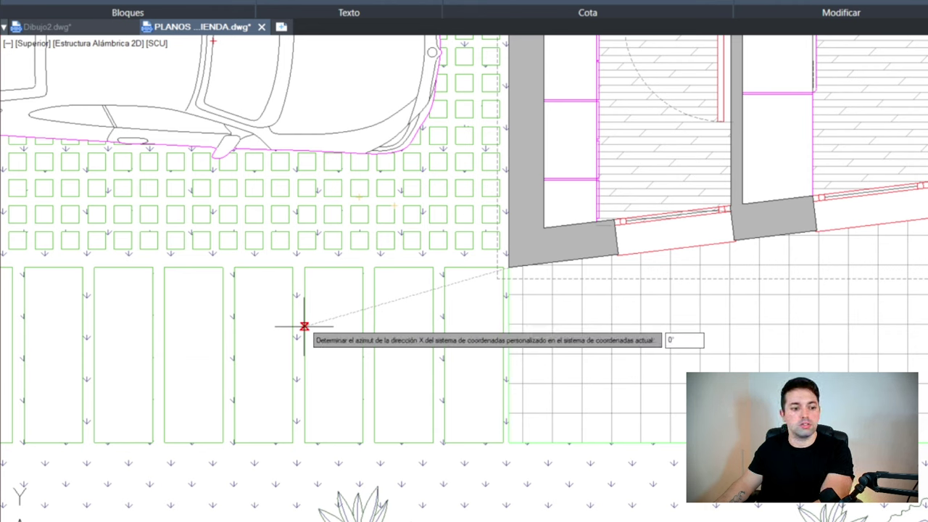
pyautogui.press('Return')
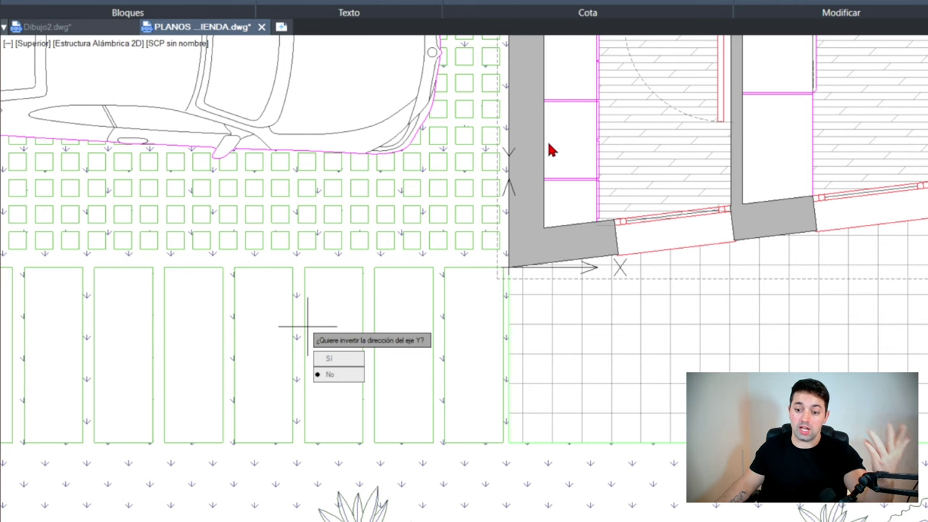
pyautogui.click(351, 376)
pyautogui.moveTo(479, 136); pyautogui.dragTo(361, 424)
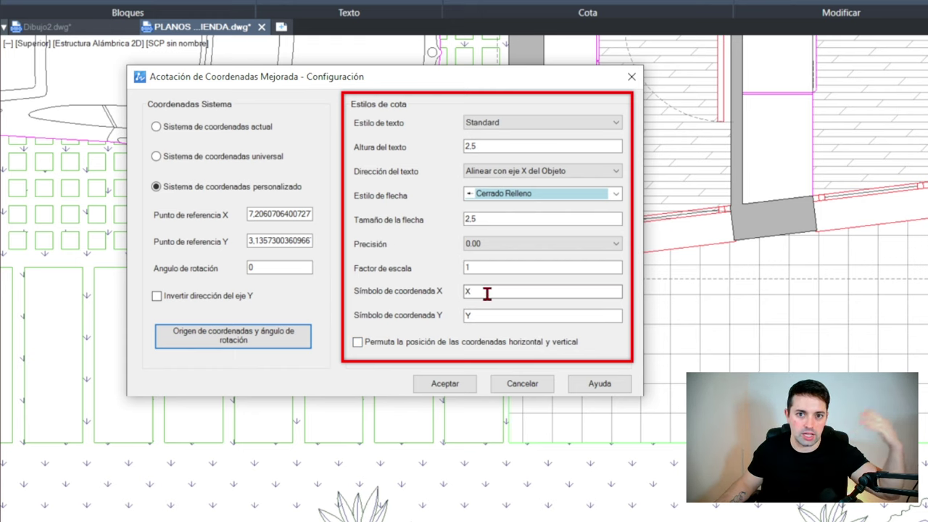
# Use the Texto cota 1-100 text style, 0.3 height, and text aligned to the UCS X axis
pyautogui.click(495, 123)
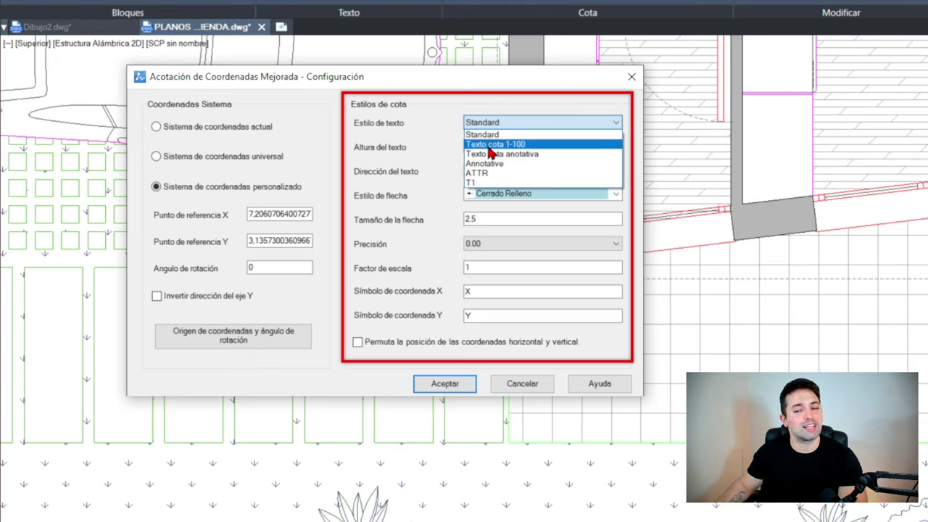
pyautogui.click(489, 145)
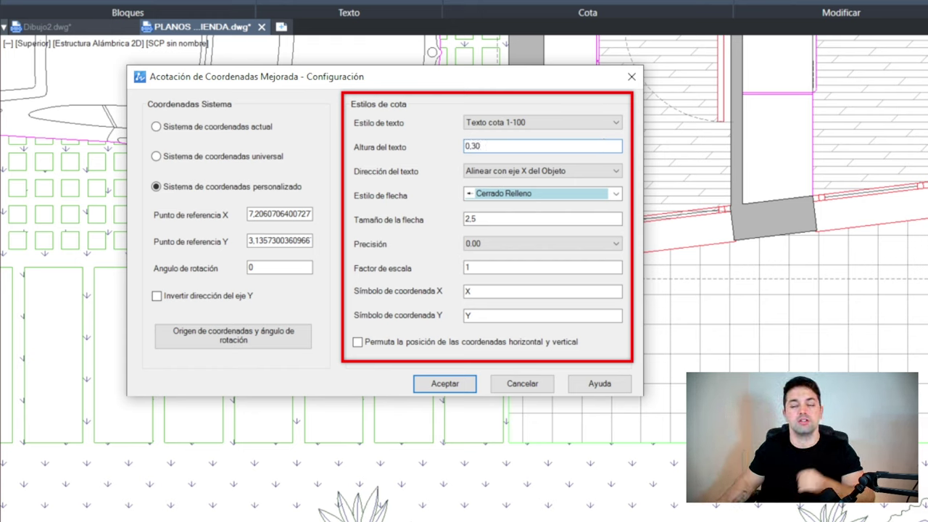
pyautogui.click(513, 170)
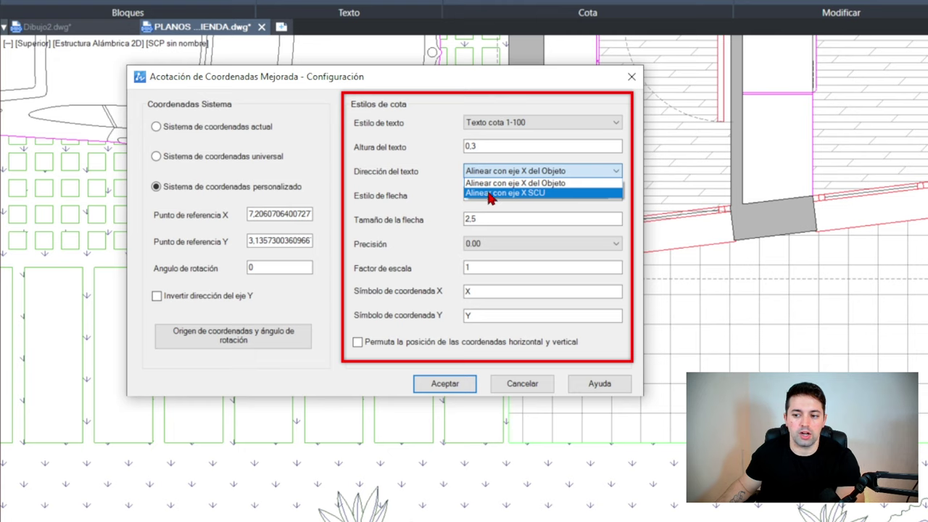
pyautogui.click(490, 194)
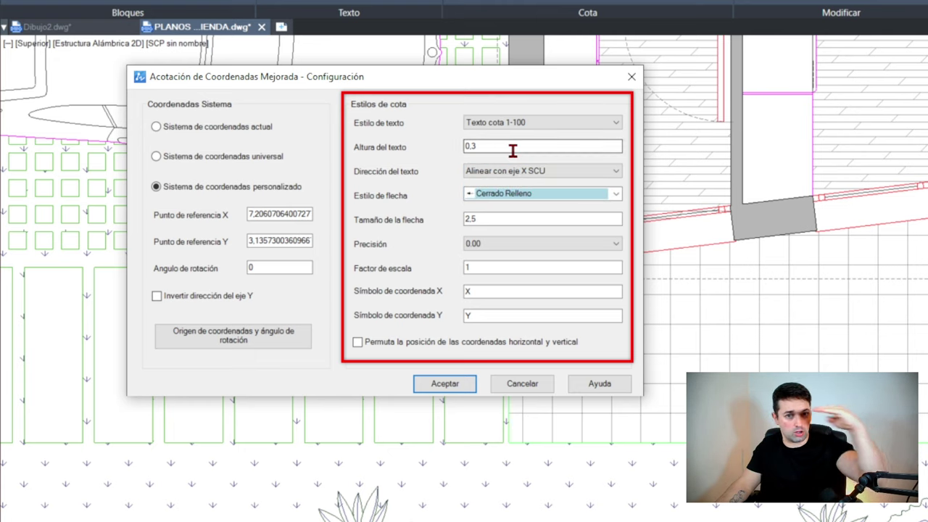
pyautogui.click(478, 200)
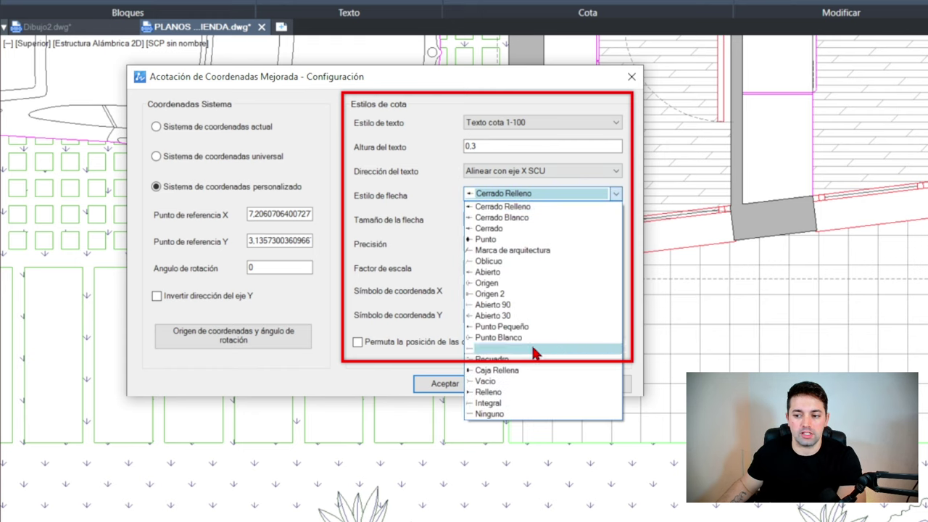
# Keep Cerrado Relleno arrows at size 0.1 with 0.00 precision and accept the configuration
pyautogui.click(514, 208)
pyautogui.click(490, 220)
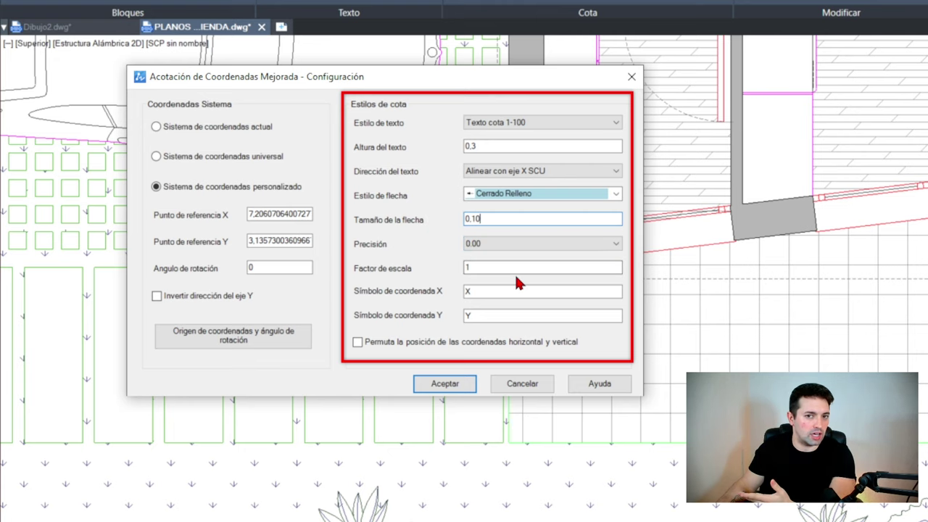
pyautogui.press('BackSpace')
pyautogui.click(494, 244)
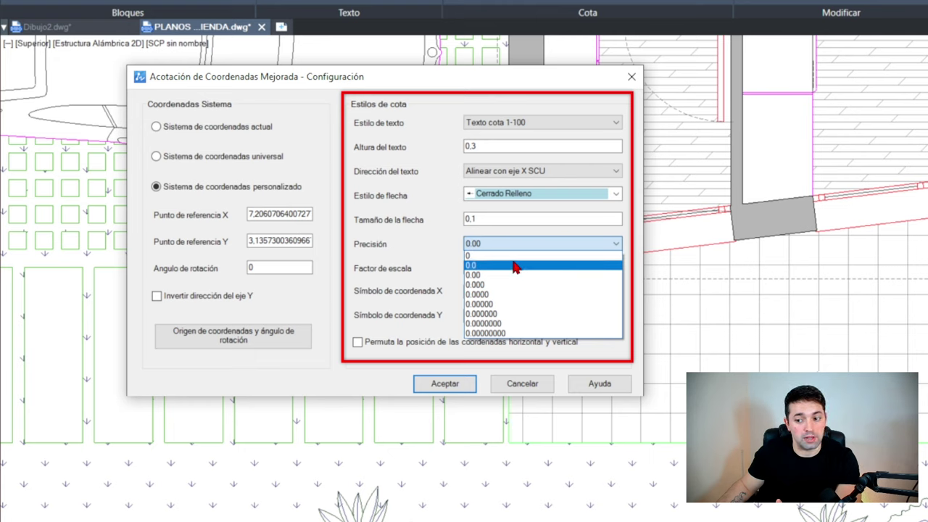
pyautogui.click(475, 274)
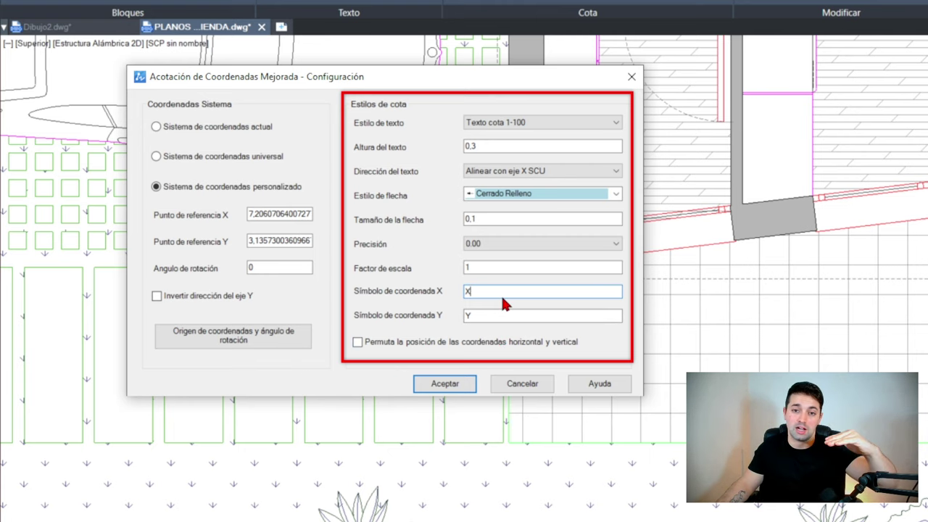
pyautogui.click(444, 384)
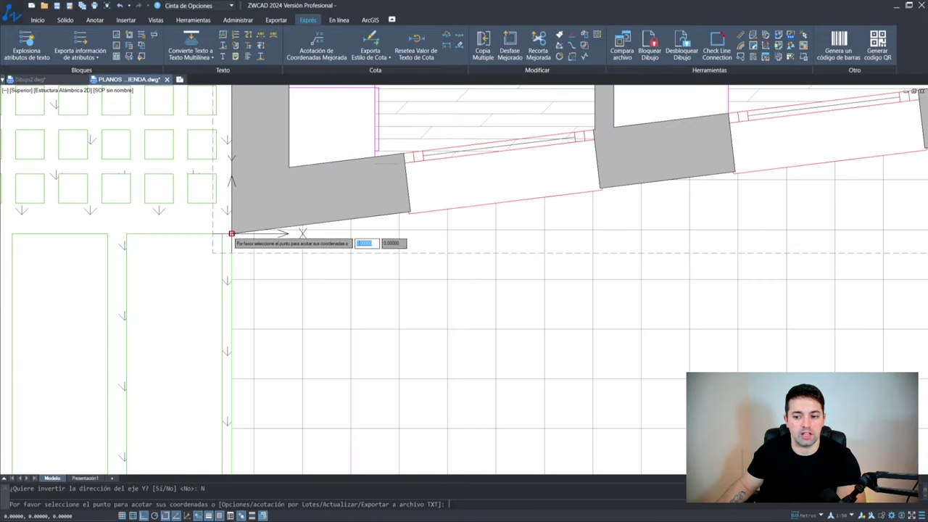
# Label the origin corner X=0,00 Y=0,00 and update that label with the unchanged settings
pyautogui.click(217, 253)
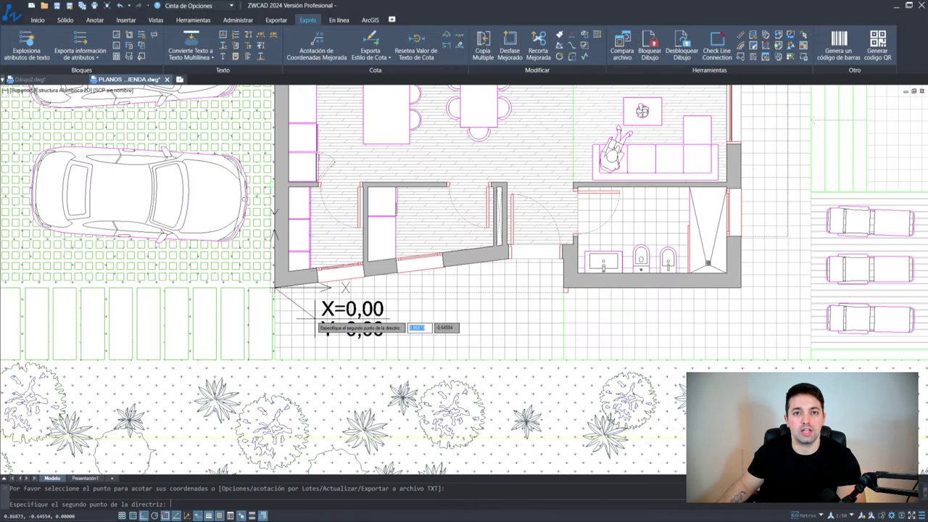
pyautogui.click(318, 319)
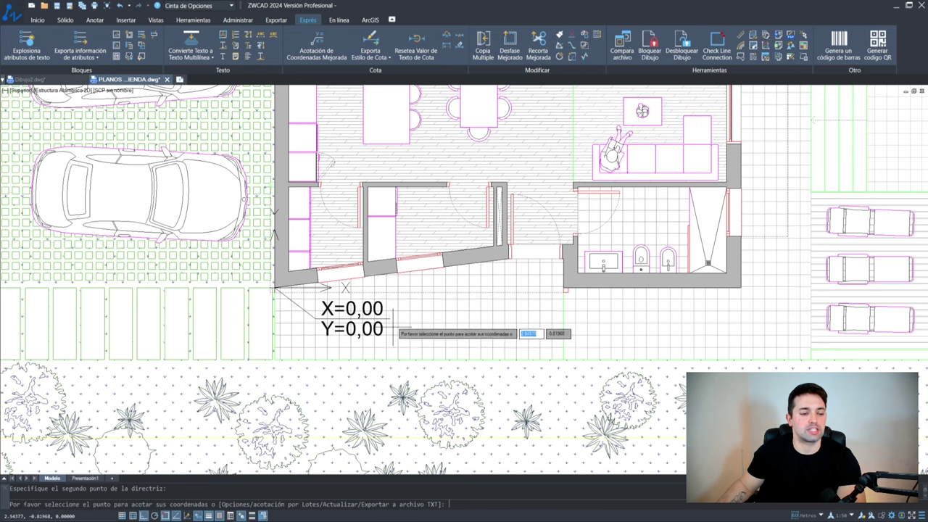
pyautogui.write('0')
pyautogui.press('Return')
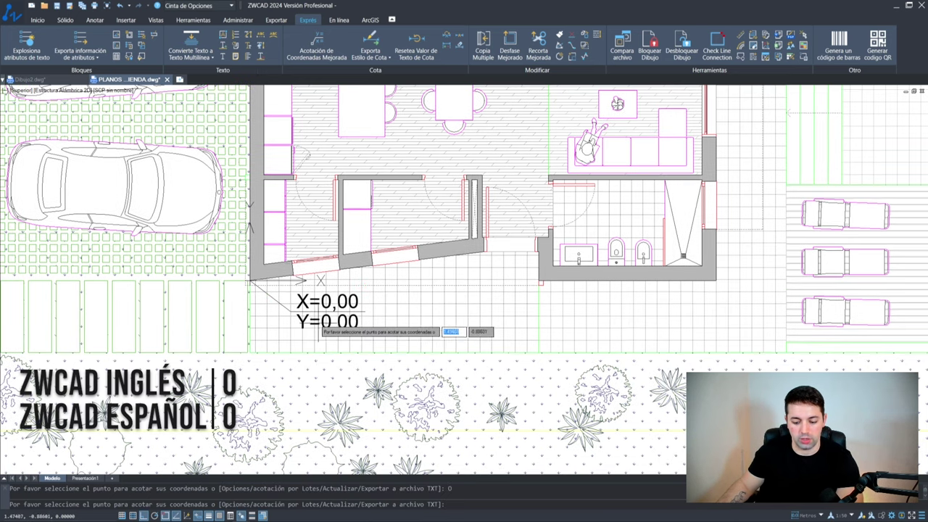
pyautogui.write('o')
pyautogui.press('Return')
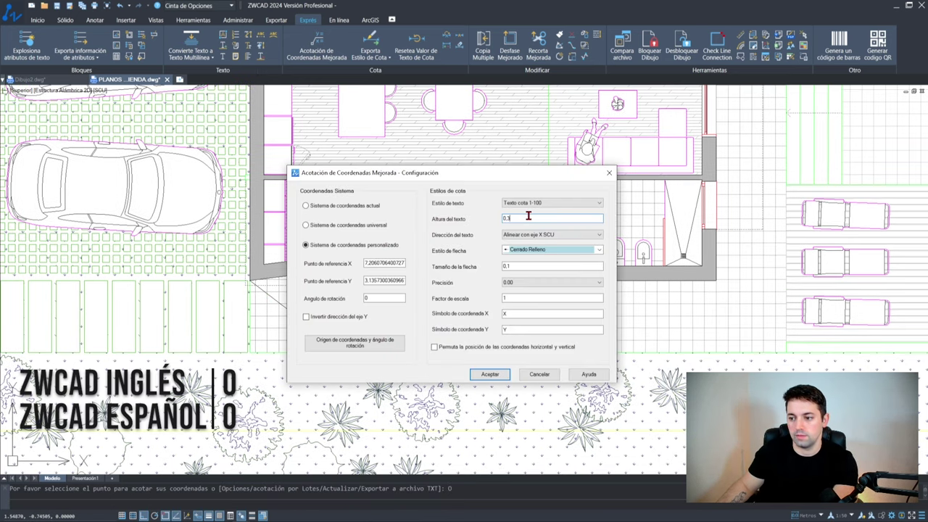
pyautogui.click(489, 375)
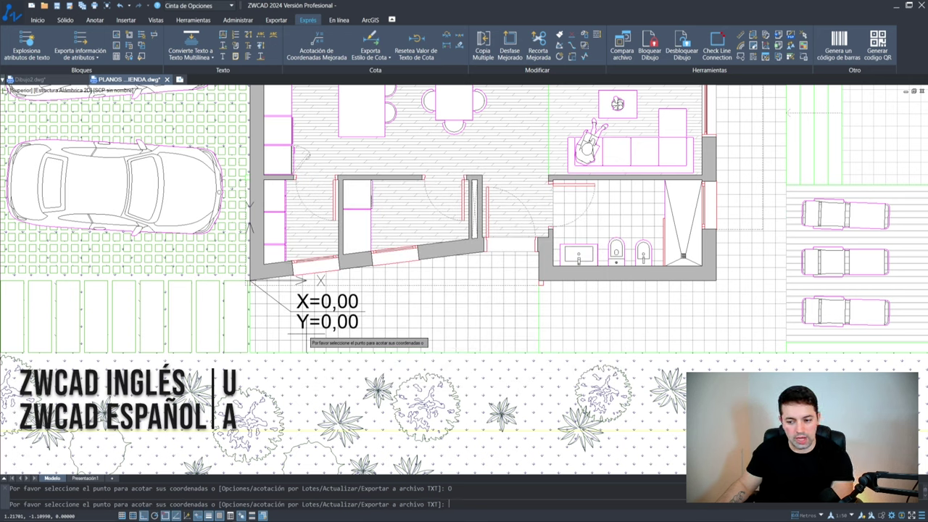
pyautogui.click(307, 340)
pyautogui.write('A')
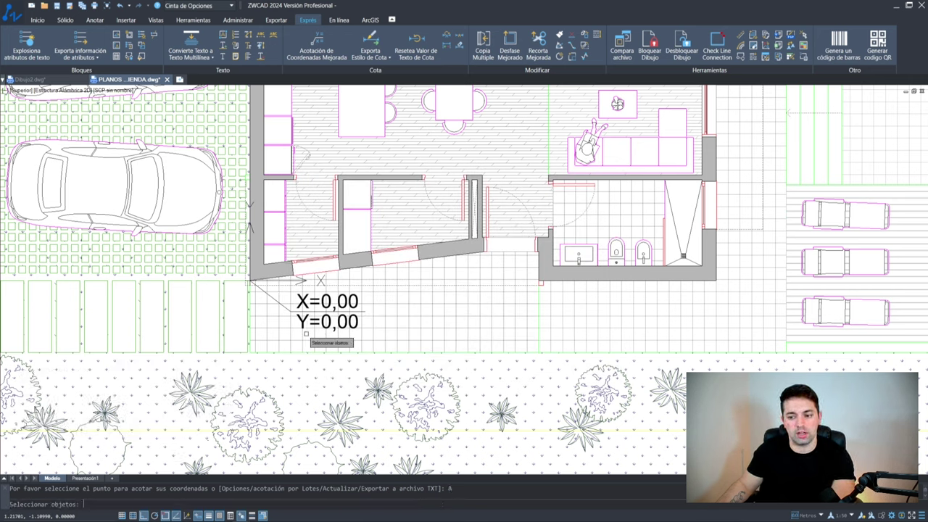
pyautogui.click(312, 319)
pyautogui.press('Return')
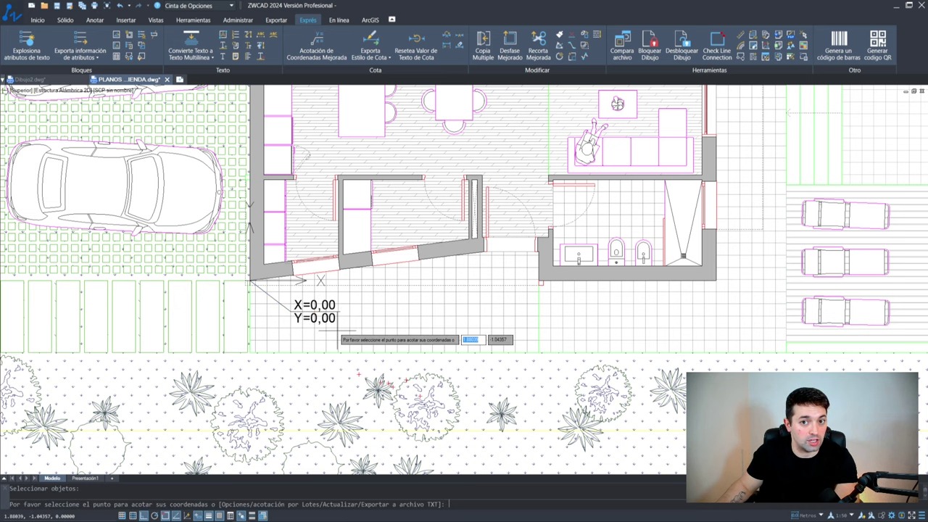
# Label three more house corners: X=6,20 Y=0,00, X=10,00 Y=7,00 and X=0,00 Y=7,00
pyautogui.scroll(4, 601, 284)
pyautogui.scroll(1, 387, 276)
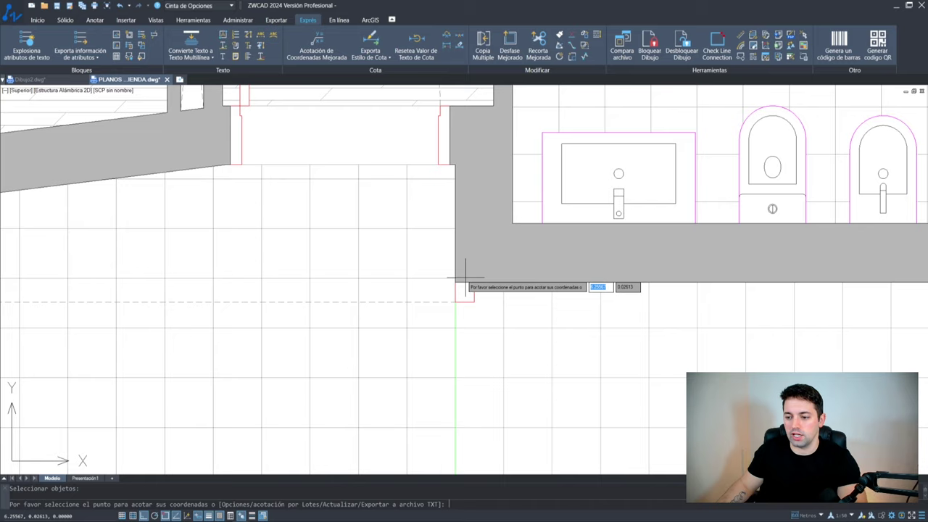
pyautogui.click(456, 284)
pyautogui.scroll(-5, 472, 290)
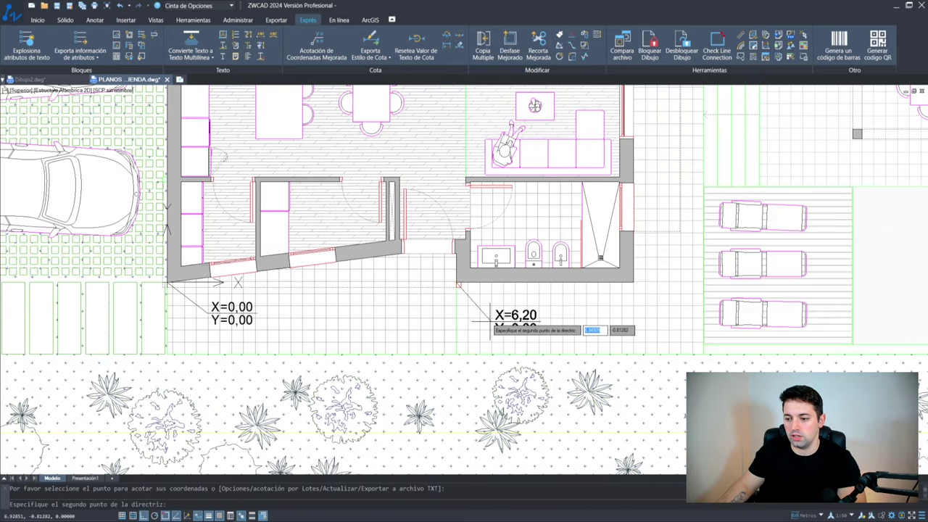
pyautogui.scroll(3, 472, 291)
pyautogui.scroll(-3, 472, 294)
pyautogui.click(472, 301)
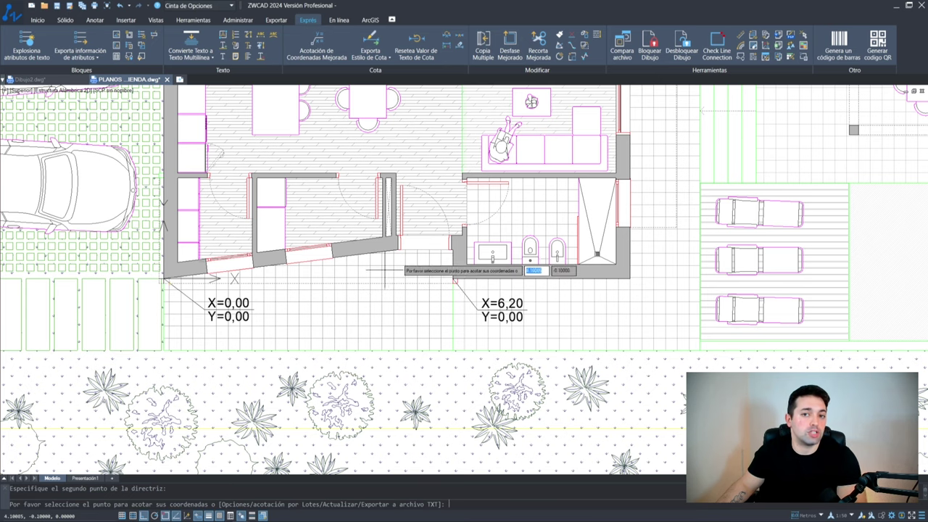
pyautogui.scroll(-5, 435, 246)
pyautogui.scroll(1, 444, 221)
pyautogui.scroll(3, 445, 223)
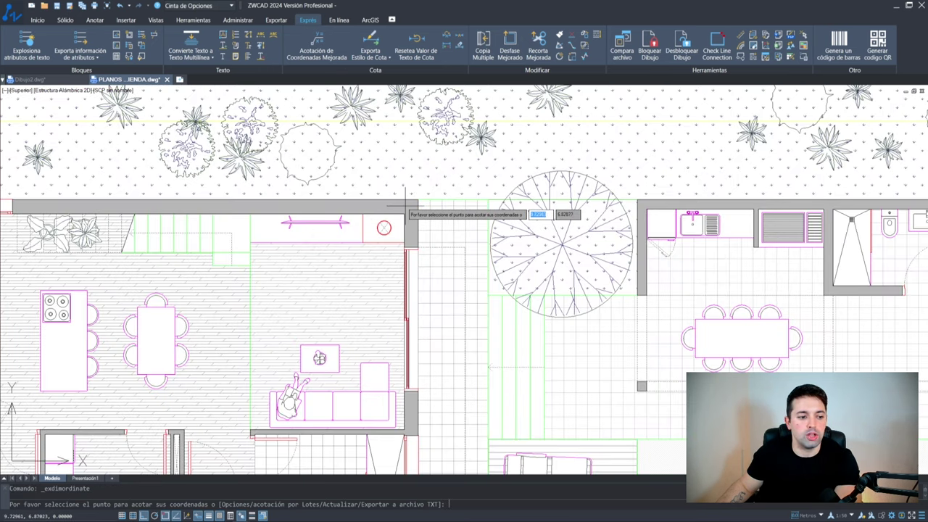
pyautogui.scroll(3, 455, 208)
pyautogui.click(435, 189)
pyautogui.click(468, 144)
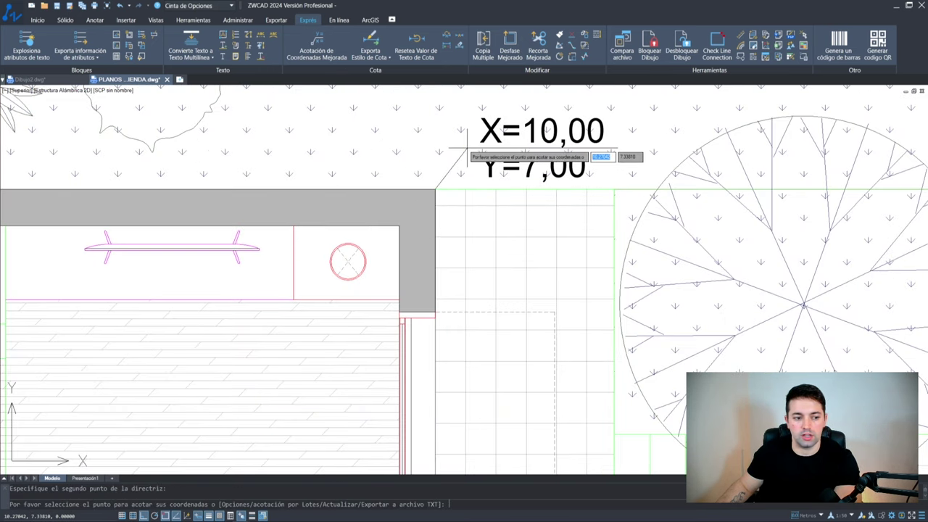
pyautogui.scroll(-3, 498, 176)
pyautogui.scroll(2, 258, 177)
pyautogui.click(255, 174)
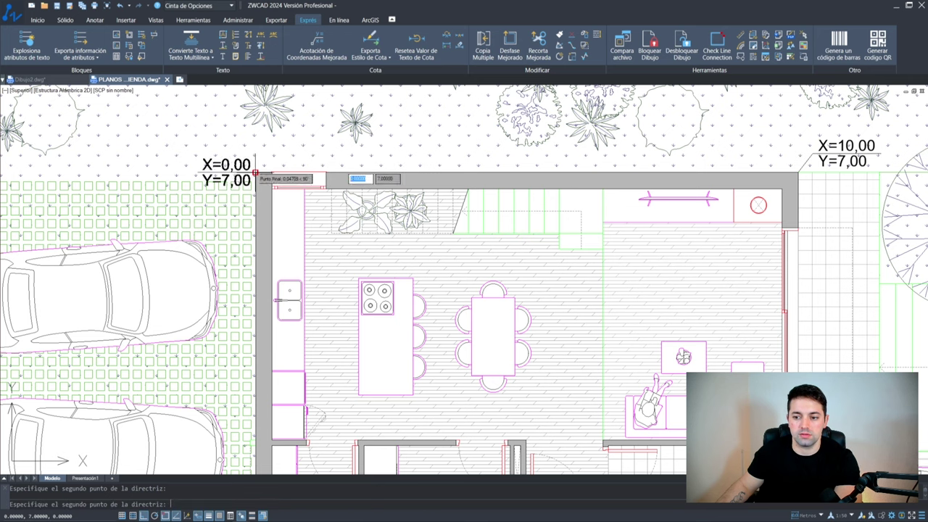
pyautogui.click(250, 145)
pyautogui.scroll(-5, 290, 218)
pyautogui.scroll(2, 319, 266)
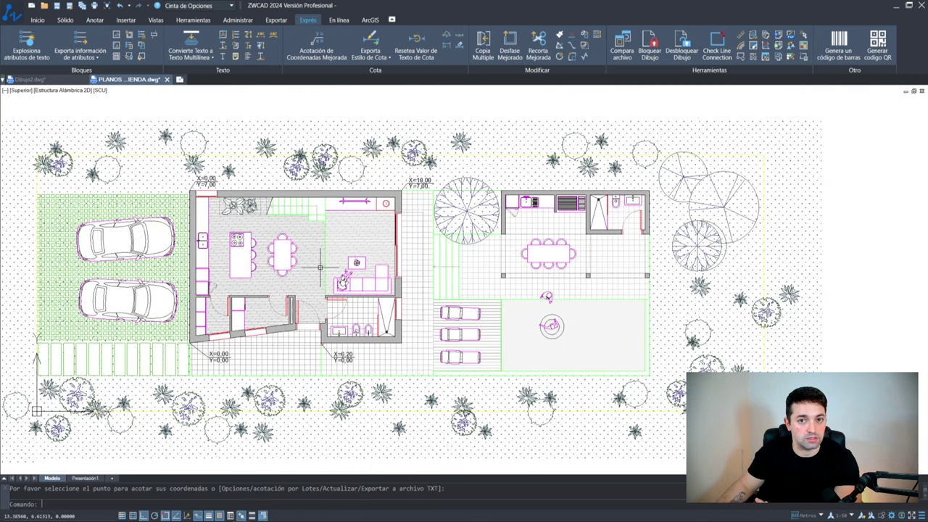
# Stop the coordinate dimension command and restart it
pyautogui.press('Escape')
pyautogui.scroll(2, 268, 259)
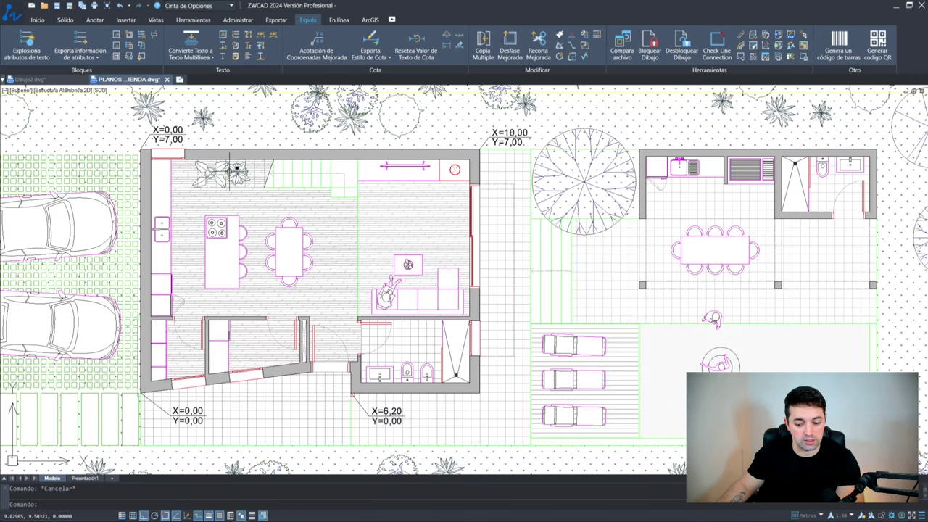
pyautogui.press('Return')
pyautogui.scroll(-2, 323, 207)
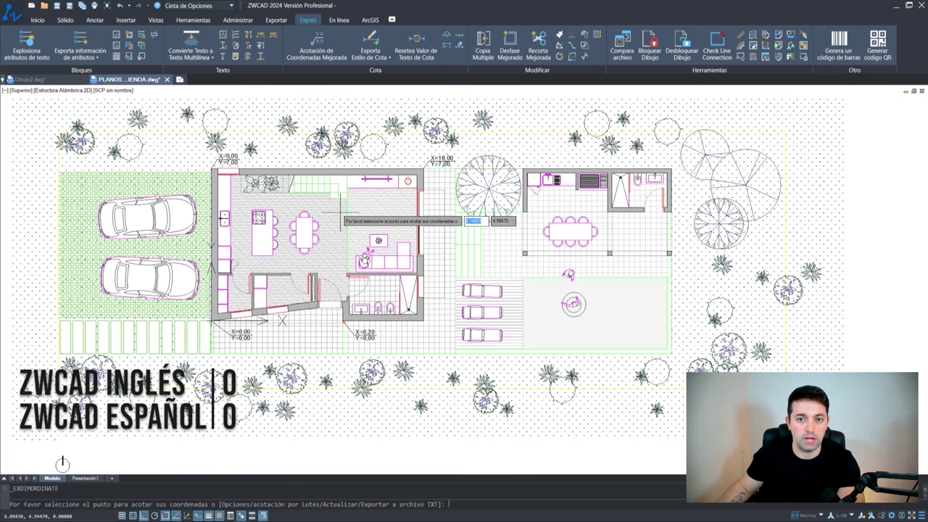
pyautogui.write('O')
# Move the custom origin to the parking area's lower-left corner with 00 rotation and Y uninverted
pyautogui.press('Return')
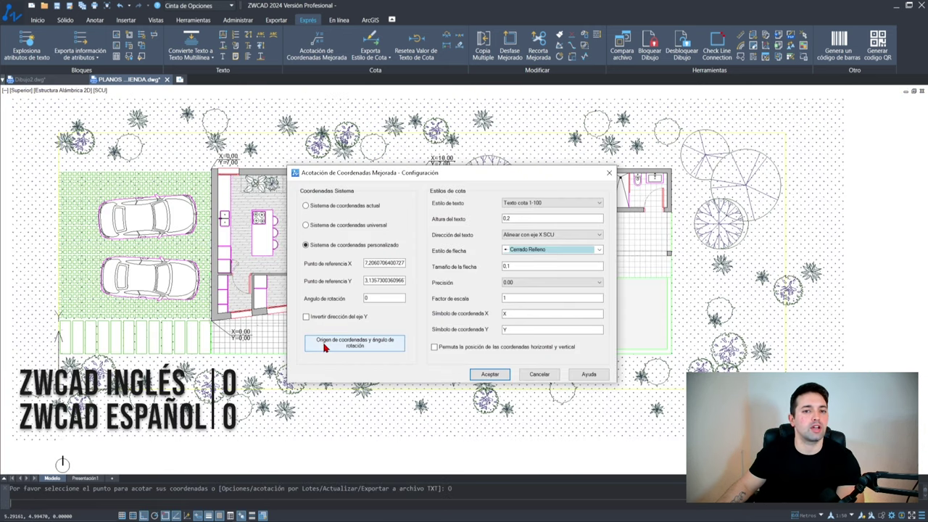
pyautogui.click(325, 341)
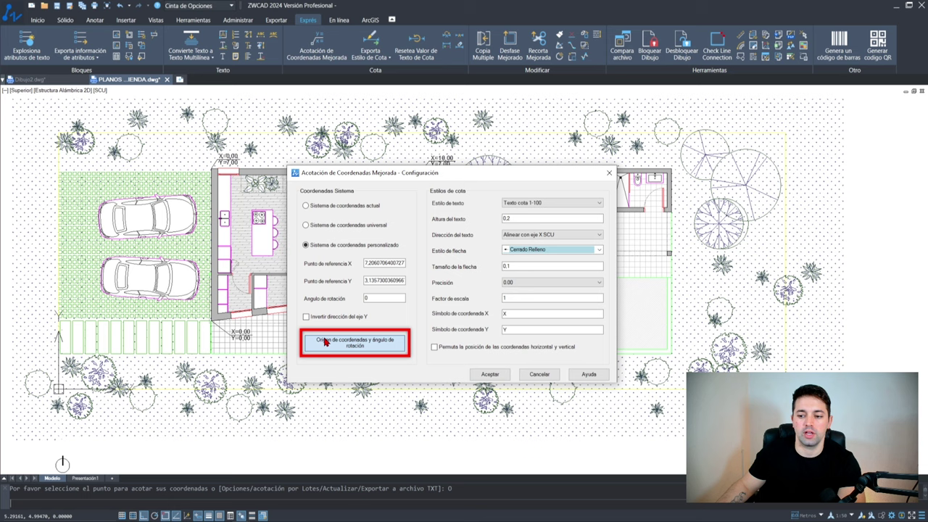
pyautogui.scroll(3, 187, 344)
pyautogui.scroll(3, 242, 319)
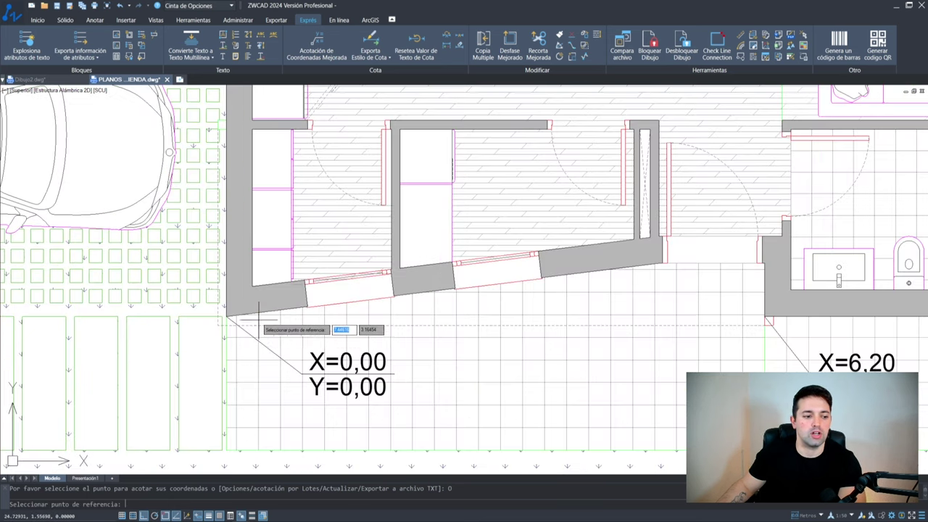
pyautogui.scroll(-3, 358, 367)
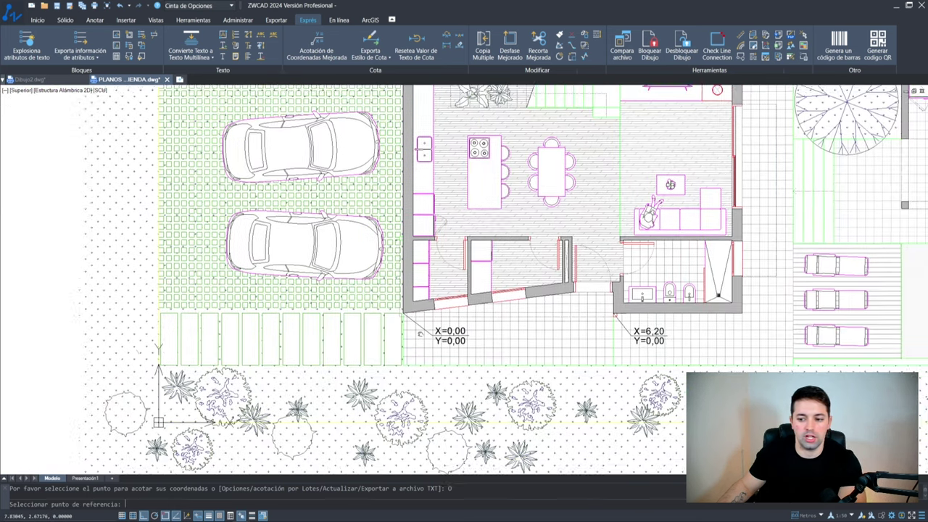
pyautogui.scroll(-2, 326, 356)
pyautogui.scroll(3, 201, 356)
pyautogui.scroll(3, 238, 330)
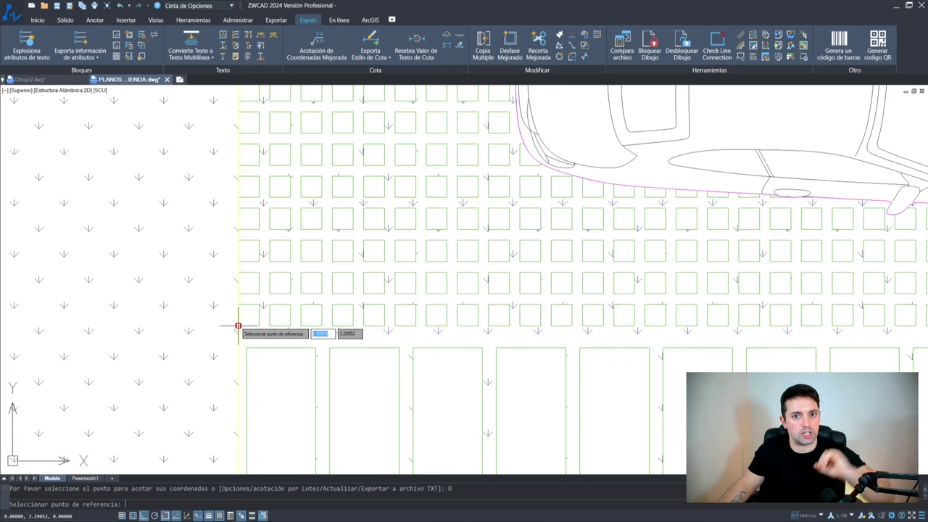
pyautogui.click(238, 326)
pyautogui.scroll(-5, 238, 326)
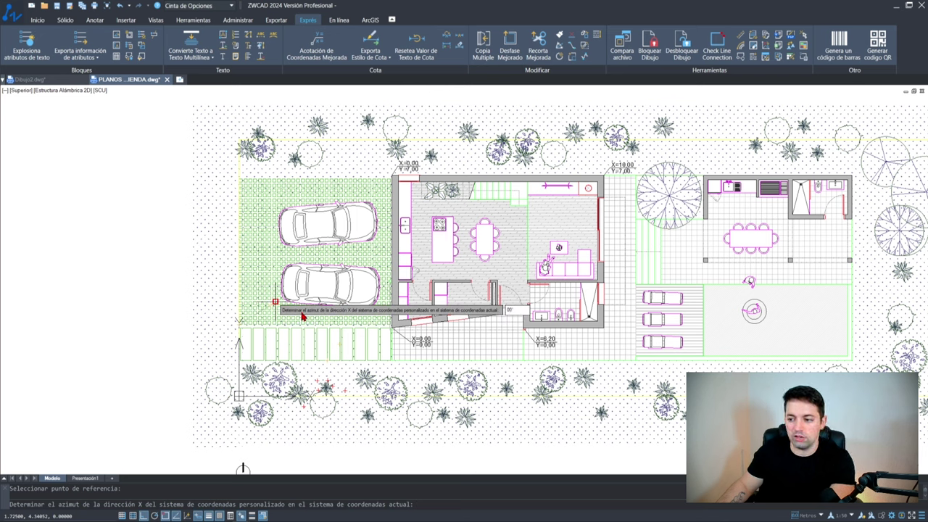
pyautogui.write(' 00')
pyautogui.press('Return')
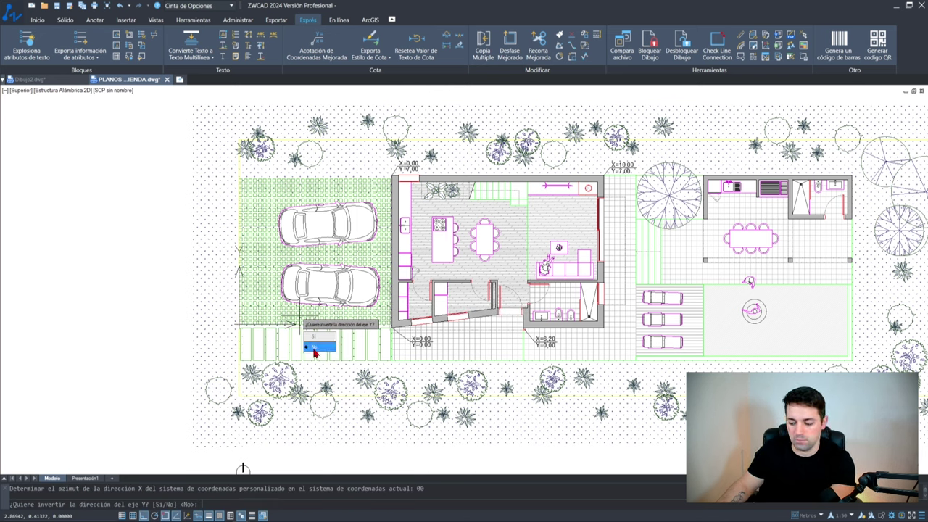
pyautogui.click(314, 349)
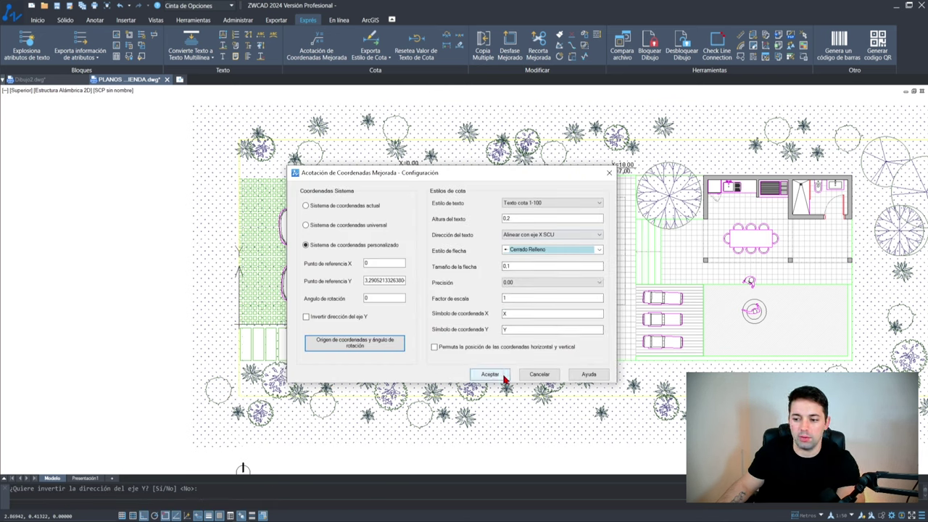
pyautogui.click(490, 374)
pyautogui.scroll(-2, 319, 366)
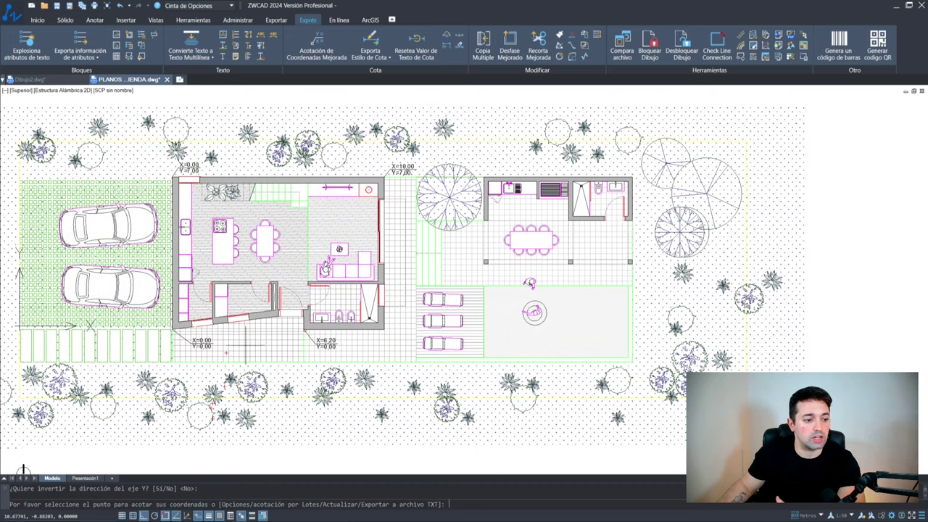
# Update the four corner labels to the new origin, e.g. X=7,21/Y=6,85 and X=13,41/Y=-0,15
pyautogui.scroll(5, 338, 354)
pyautogui.scroll(1, 337, 354)
pyautogui.scroll(-1, 337, 353)
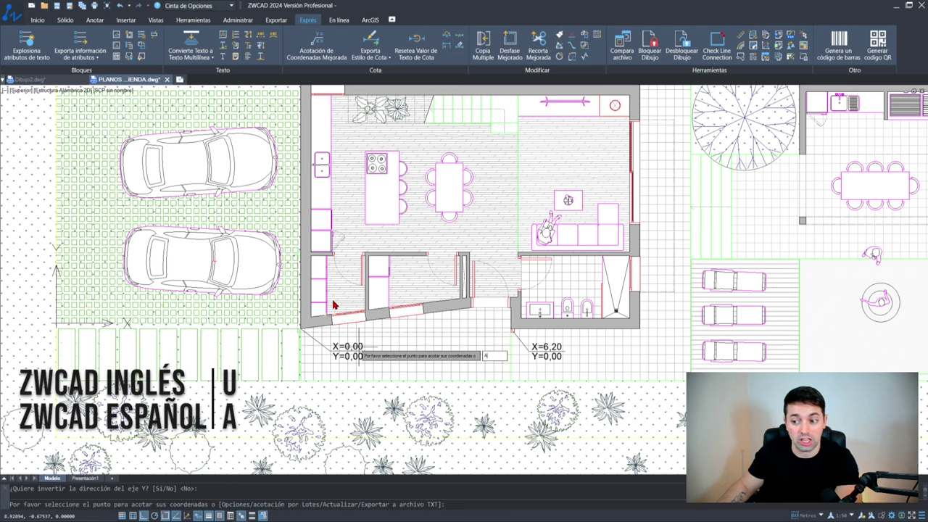
pyautogui.press('Return')
pyautogui.scroll(-3, 334, 305)
pyautogui.click(616, 155)
pyautogui.click(284, 400)
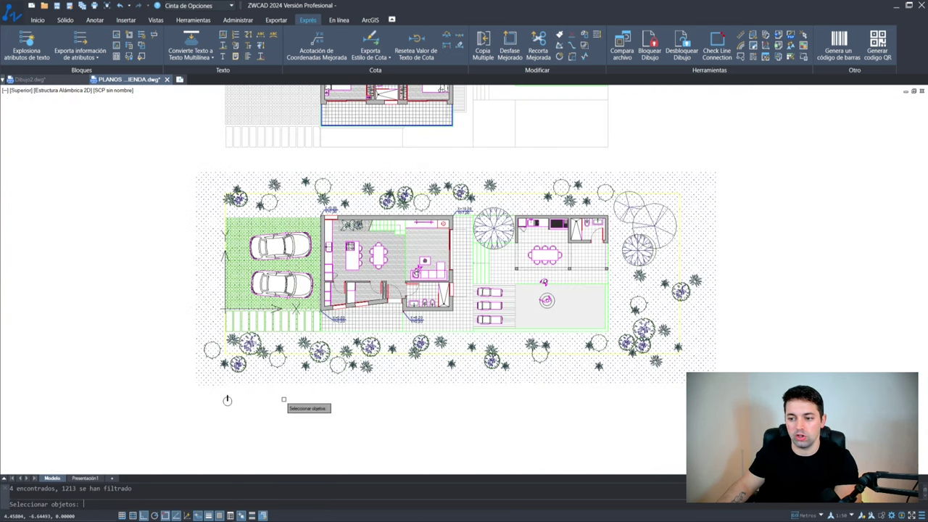
pyautogui.press('Return')
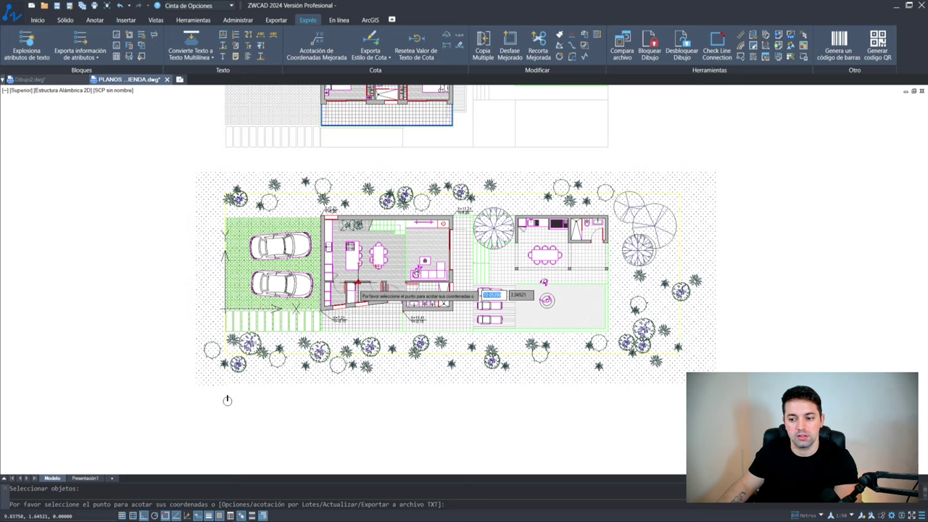
# Cancel the coordinate dimension command and bring the empty area right of the site plan into view
pyautogui.scroll(5, 319, 301)
pyautogui.scroll(3, 339, 290)
pyautogui.moveTo(480, 296); pyautogui.dragTo(475, 327, button='middle')
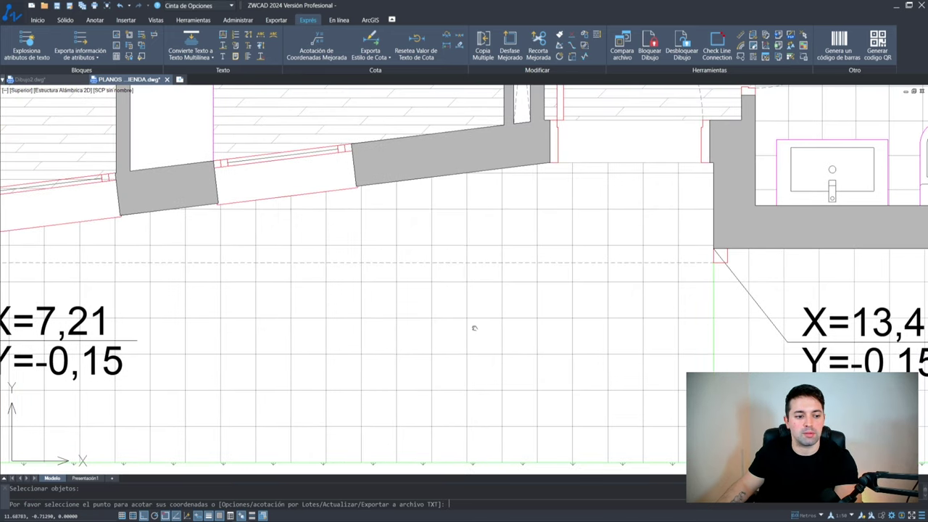
pyautogui.scroll(-2, 475, 327)
pyautogui.scroll(-2, 421, 311)
pyautogui.scroll(-2, 392, 316)
pyautogui.scroll(-2, 391, 316)
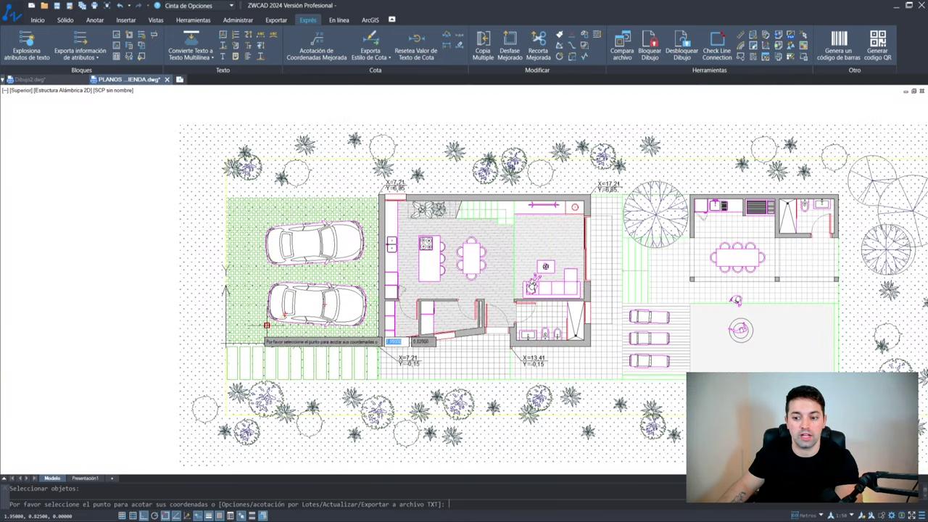
pyautogui.scroll(3, 262, 299)
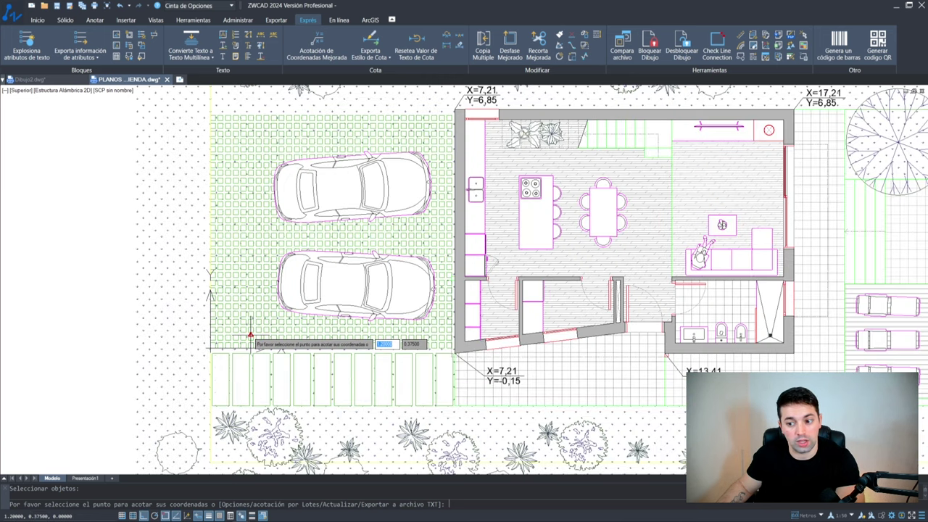
pyautogui.moveTo(205, 360); pyautogui.dragTo(106, 378, button='middle')
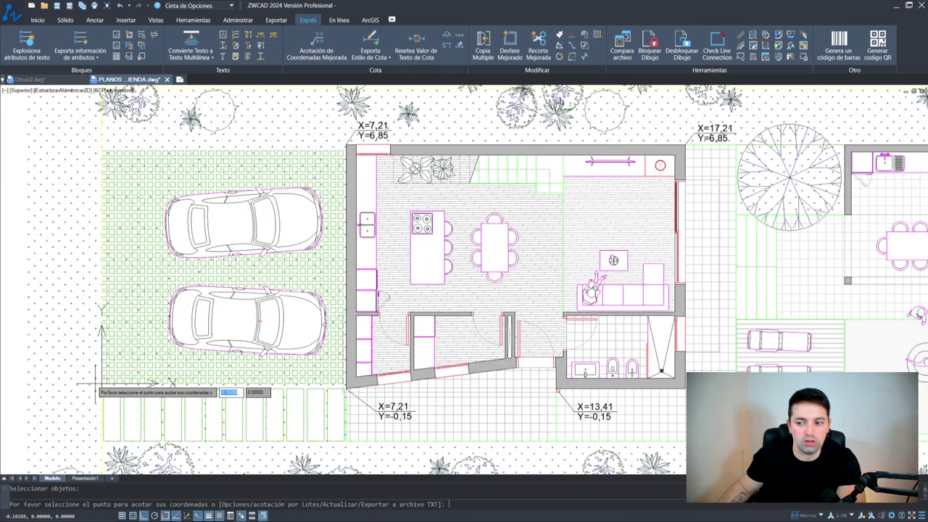
pyautogui.press('Escape')
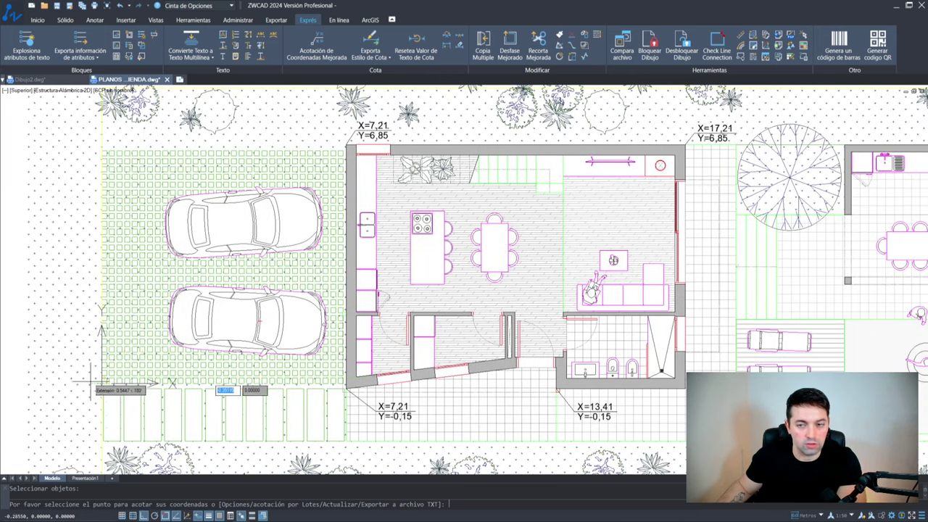
pyautogui.scroll(-2, 116, 414)
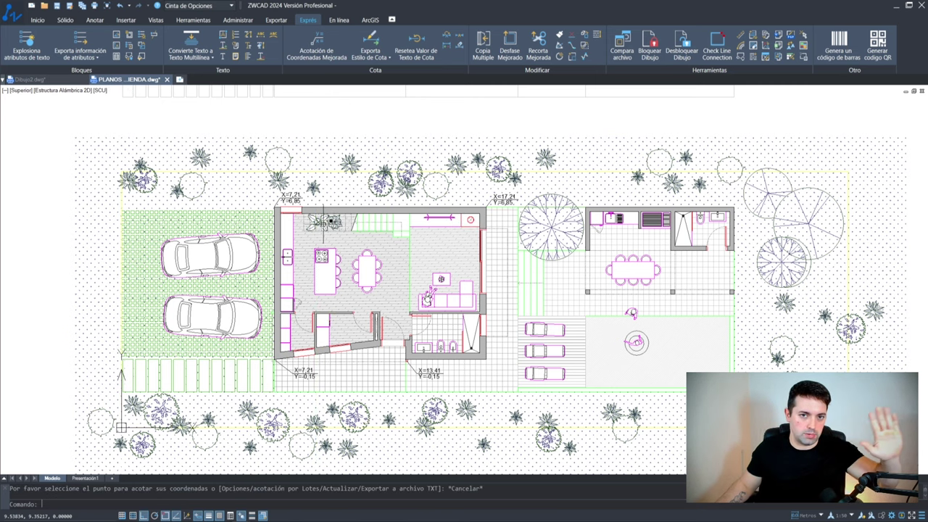
pyautogui.scroll(-4, 324, 239)
pyautogui.moveTo(451, 178); pyautogui.dragTo(357, 279, button='middle')
pyautogui.scroll(2, 356, 279)
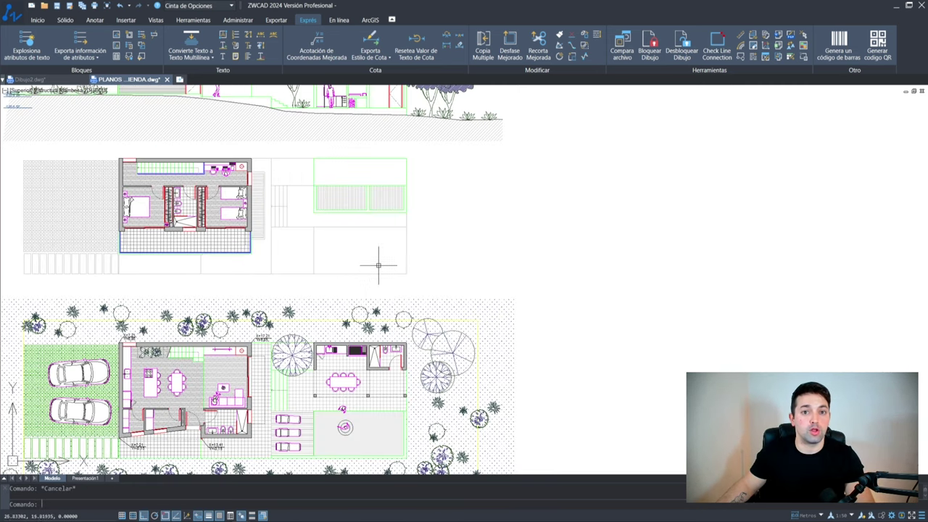
pyautogui.moveTo(450, 248); pyautogui.dragTo(253, 242, button='middle')
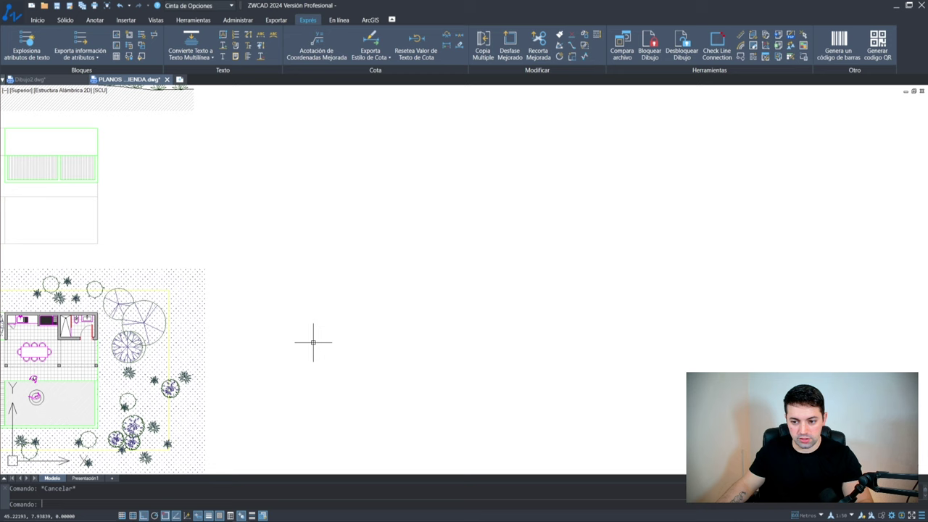
pyautogui.moveTo(311, 341); pyautogui.dragTo(319, 260, button='middle')
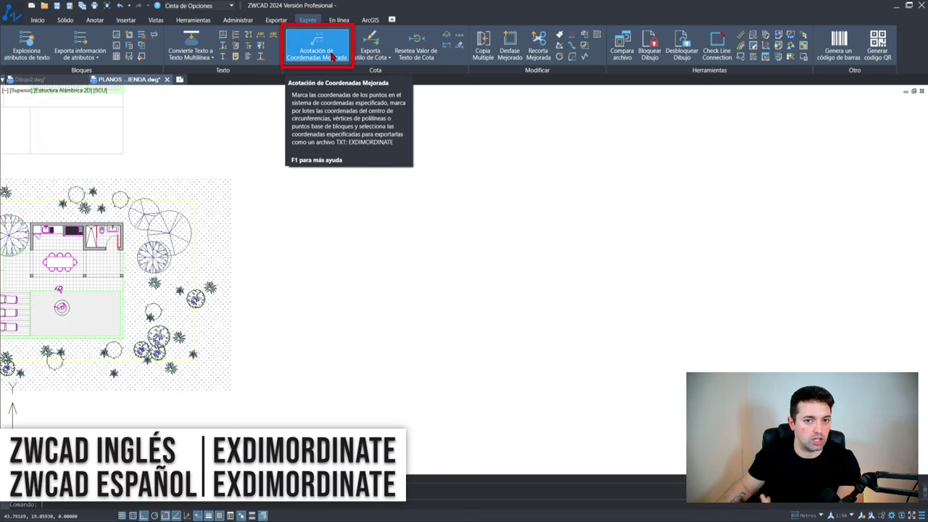
# Set batch coordinate labelling to Polilínea only, with Desfase de cota 0.5 and Superior derecha position
pyautogui.click(333, 57)
pyautogui.write('L')
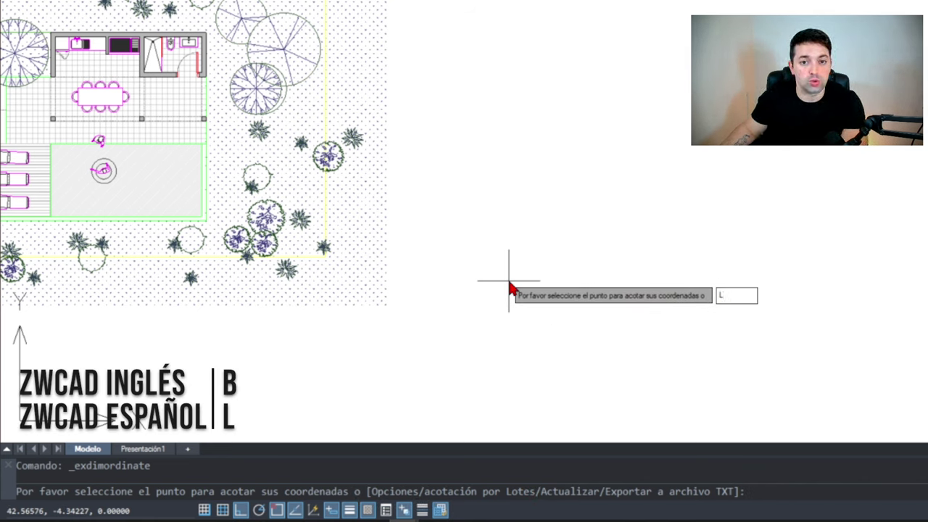
pyautogui.press('Return')
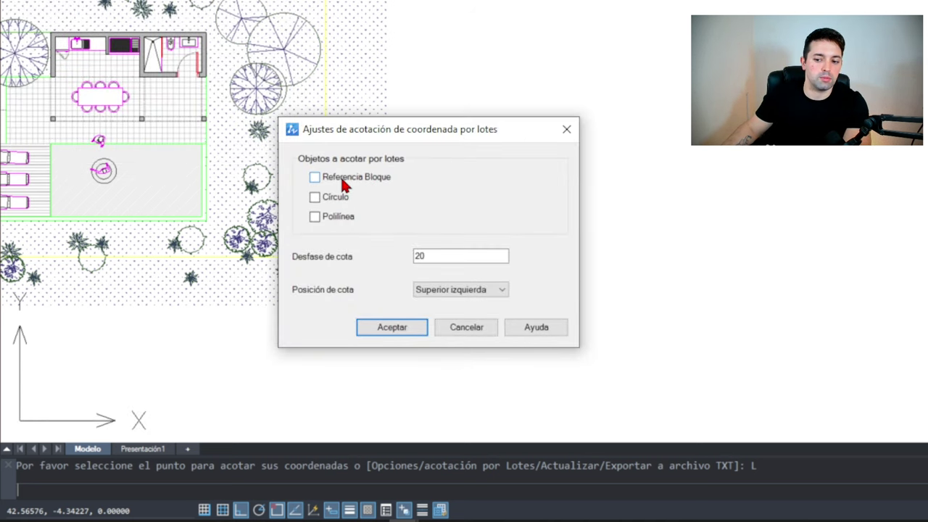
pyautogui.click(335, 198)
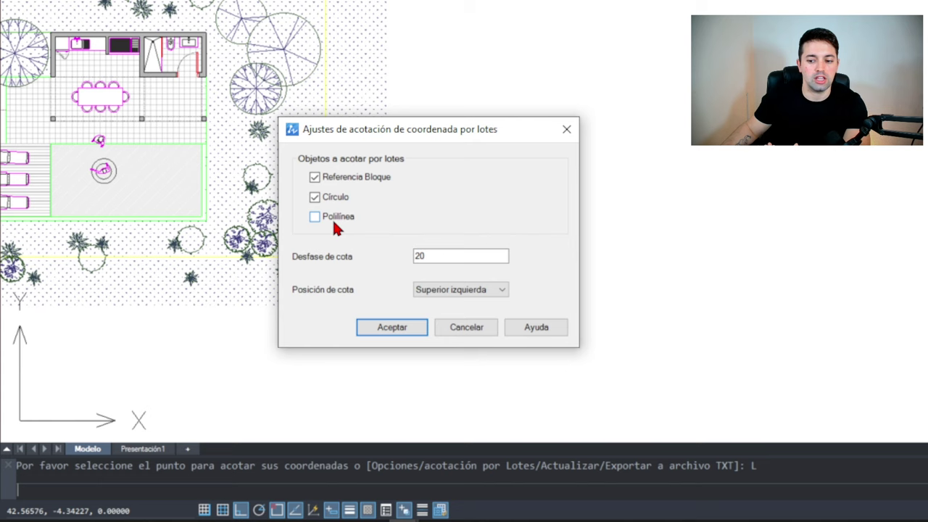
pyautogui.click(337, 216)
pyautogui.click(335, 197)
pyautogui.click(337, 178)
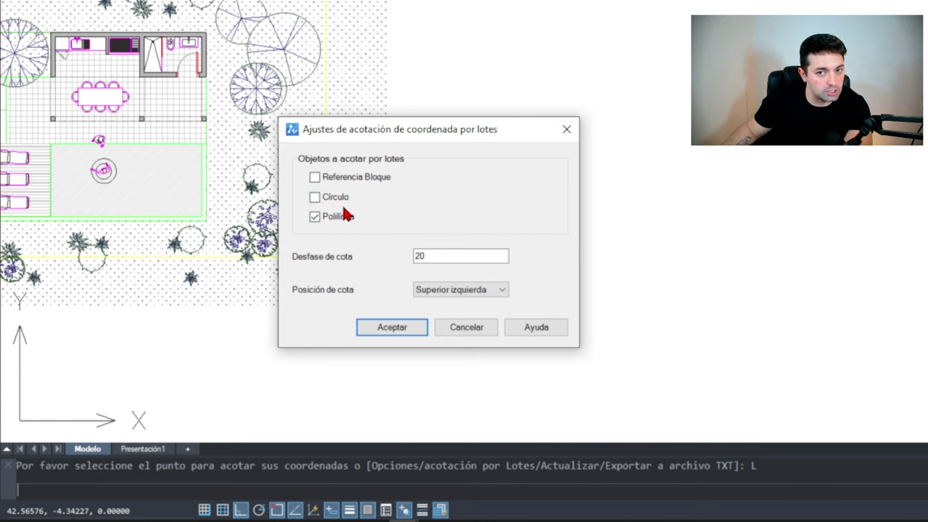
pyautogui.doubleClick(468, 258)
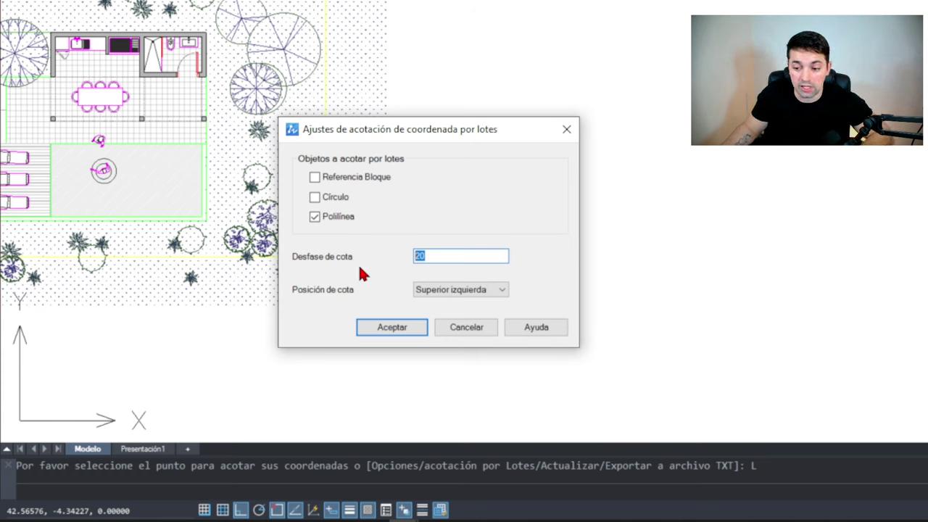
pyautogui.write('0.5')
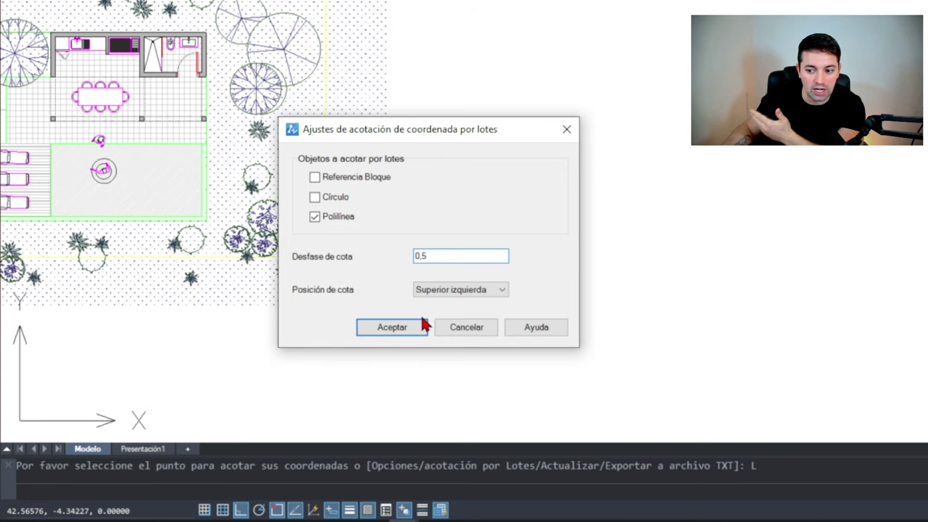
pyautogui.click(451, 290)
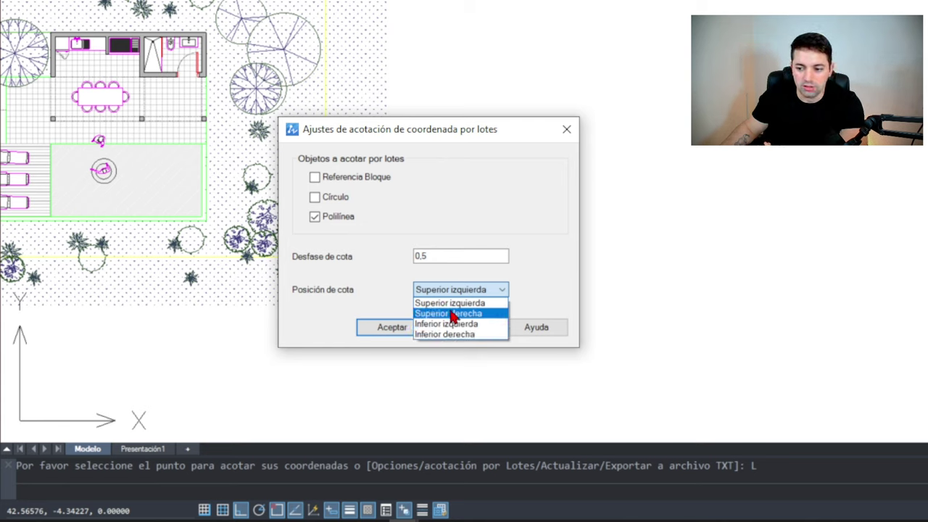
pyautogui.click(450, 313)
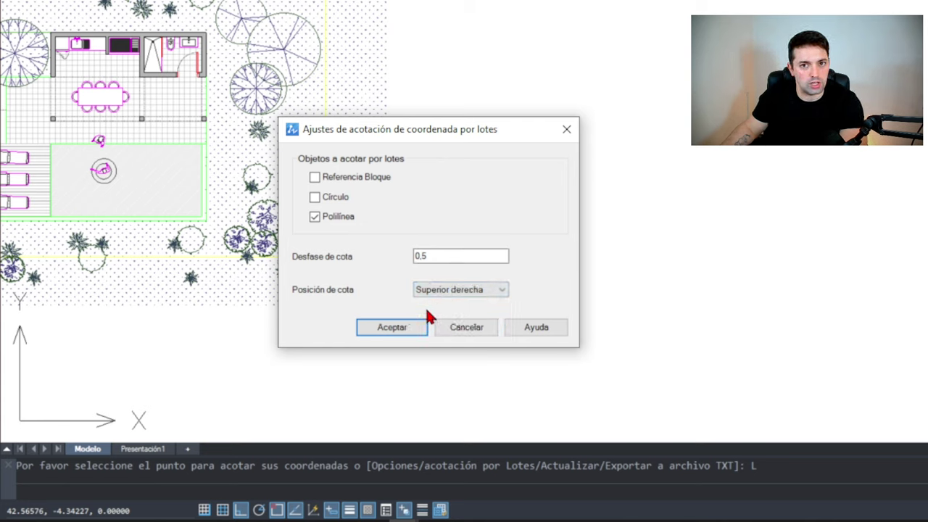
pyautogui.click(392, 327)
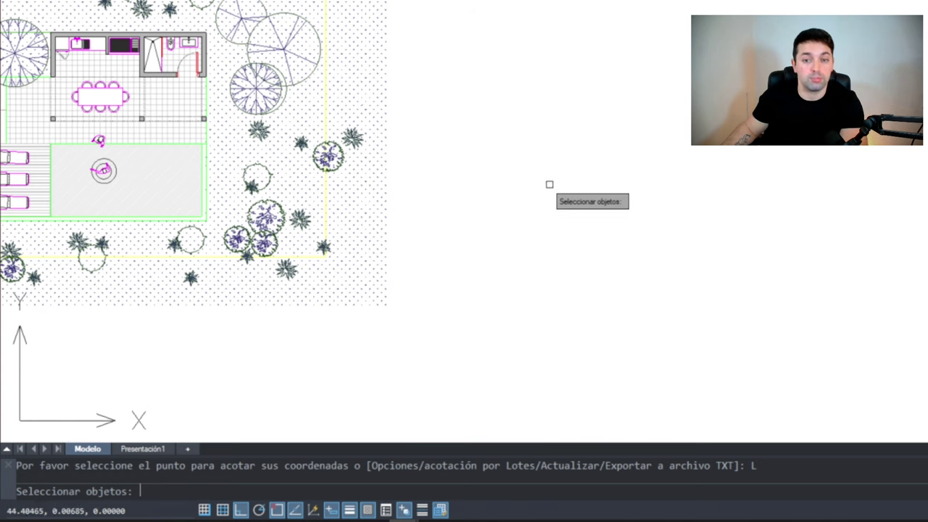
# Draw a closed five-vertex test polyline with one cut corner using POL
pyautogui.press('Return')
pyautogui.press('Escape')
pyautogui.write('POL')
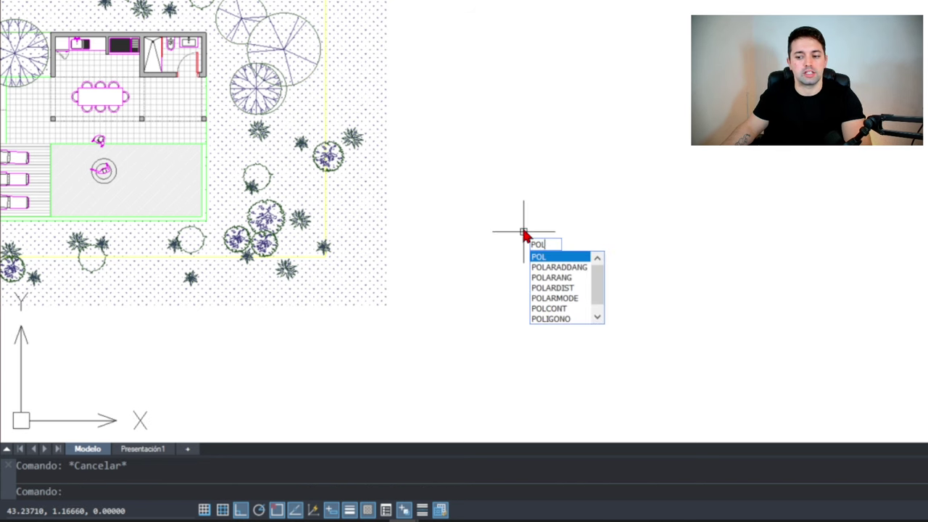
pyautogui.press('Return')
pyautogui.click(460, 323)
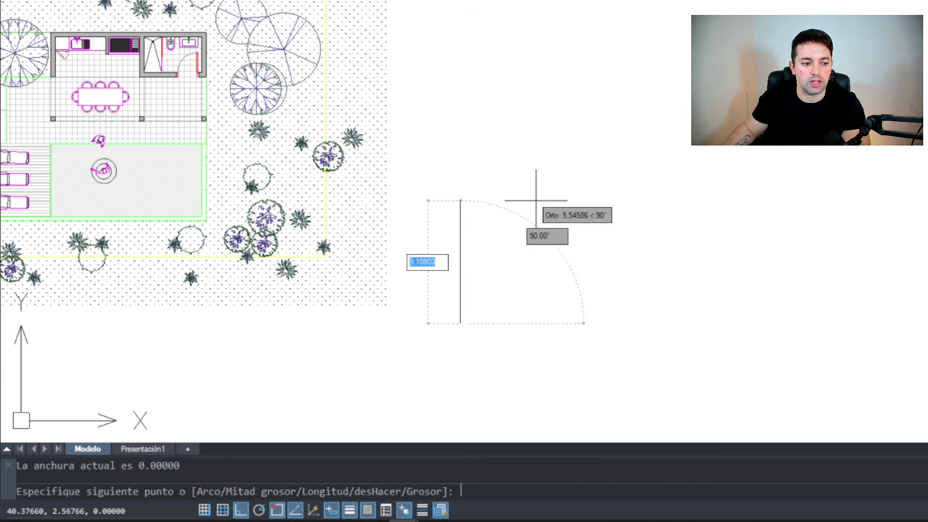
pyautogui.click(460, 200)
pyautogui.click(662, 200)
pyautogui.click(663, 369)
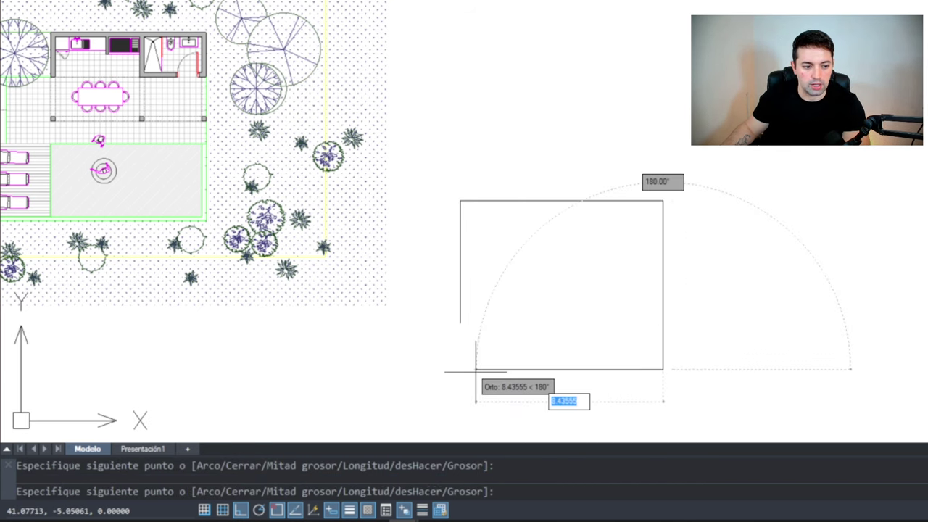
pyautogui.click(519, 369)
pyautogui.write('c')
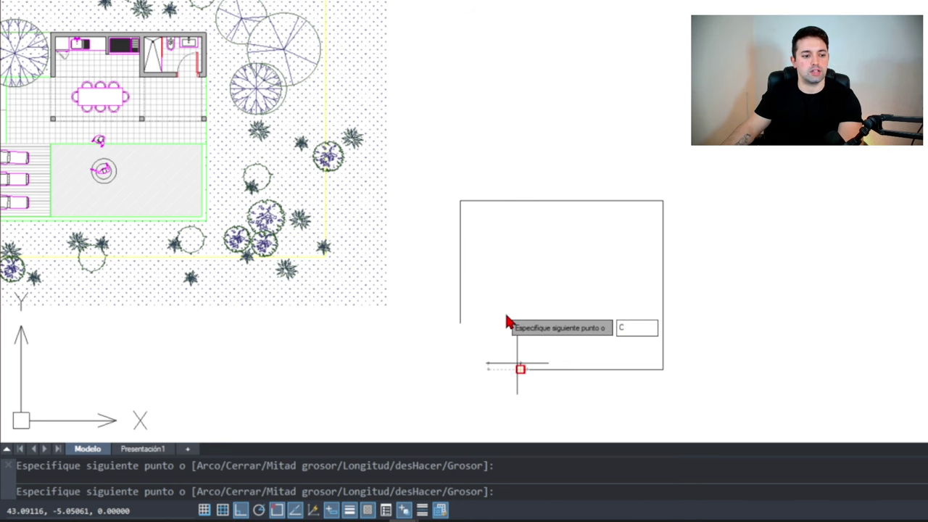
pyautogui.press('Return')
pyautogui.press('Escape')
# Run EXDIMORDINATE with the saved settings to label all five polygon vertices with X/Y coordinates
pyautogui.write('EXDIMORDINATE')
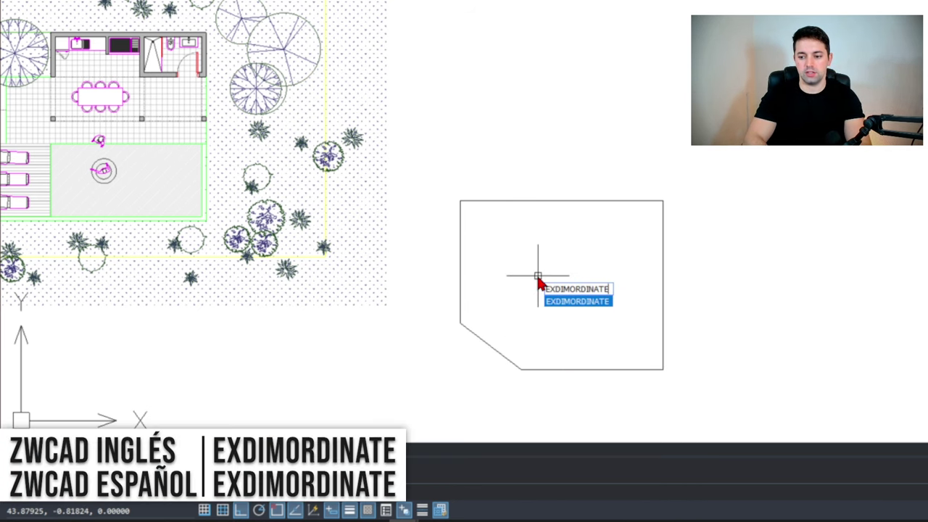
pyautogui.press('Return')
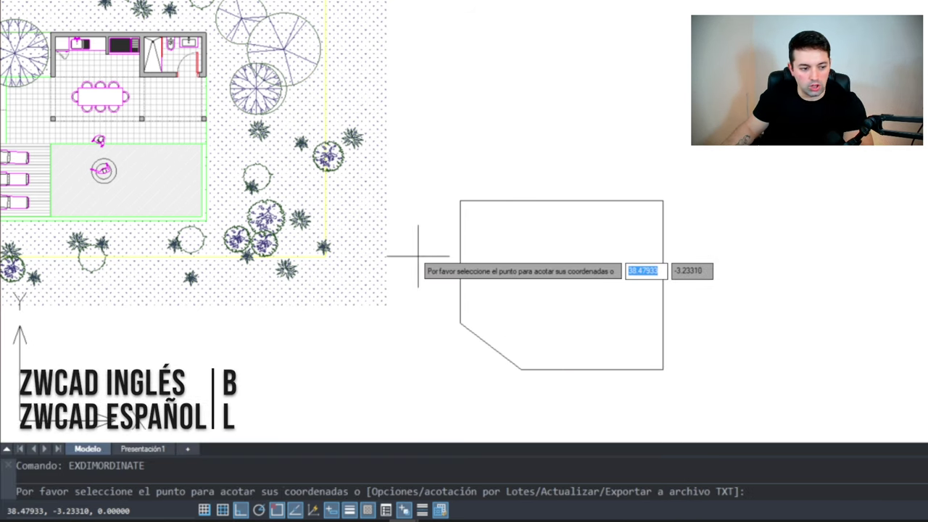
pyautogui.press('Return')
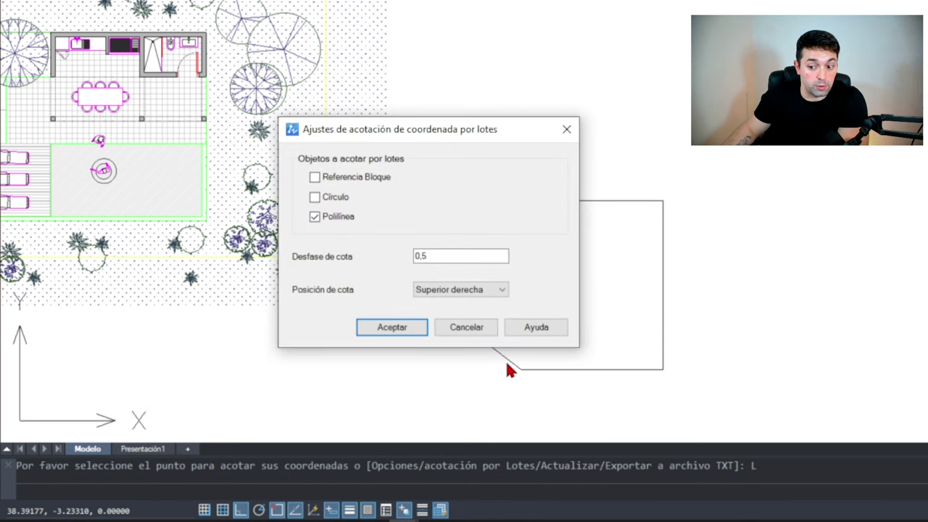
pyautogui.click(378, 327)
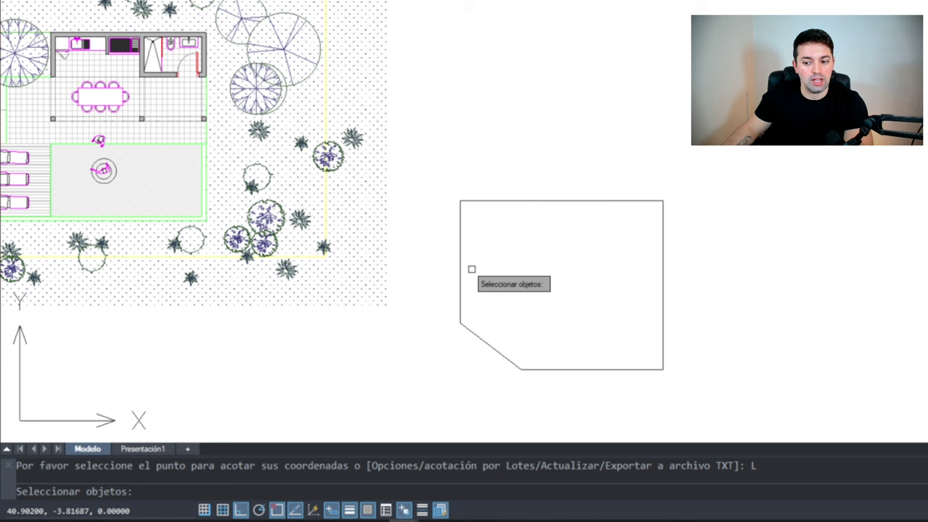
pyautogui.click(464, 272)
pyautogui.moveTo(551, 249); pyautogui.dragTo(385, 251, button='middle')
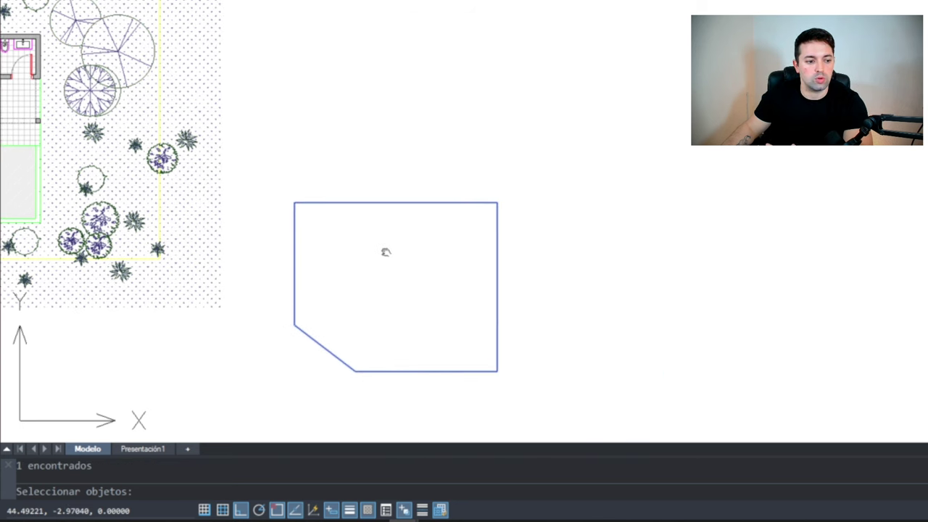
pyautogui.click(676, 200)
pyautogui.click(584, 270)
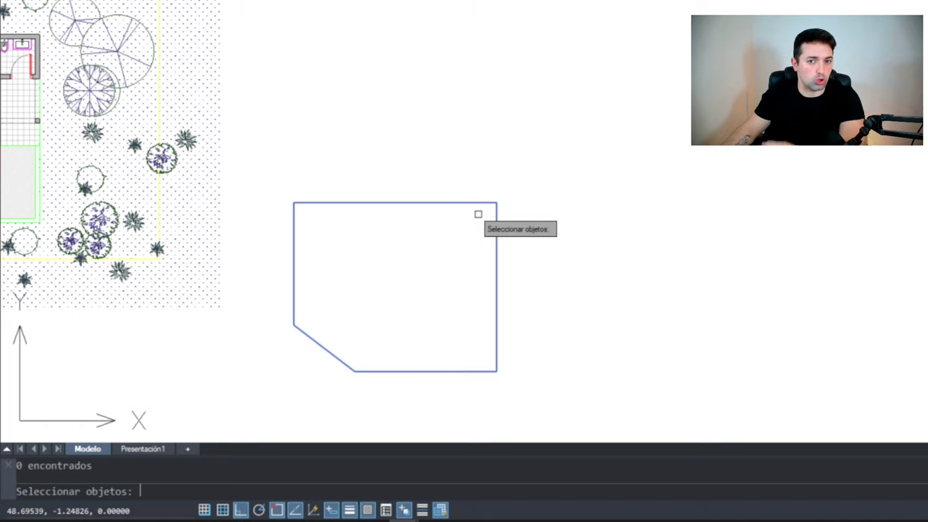
pyautogui.click(373, 313)
pyautogui.press('Return')
pyautogui.scroll(8, 375, 304)
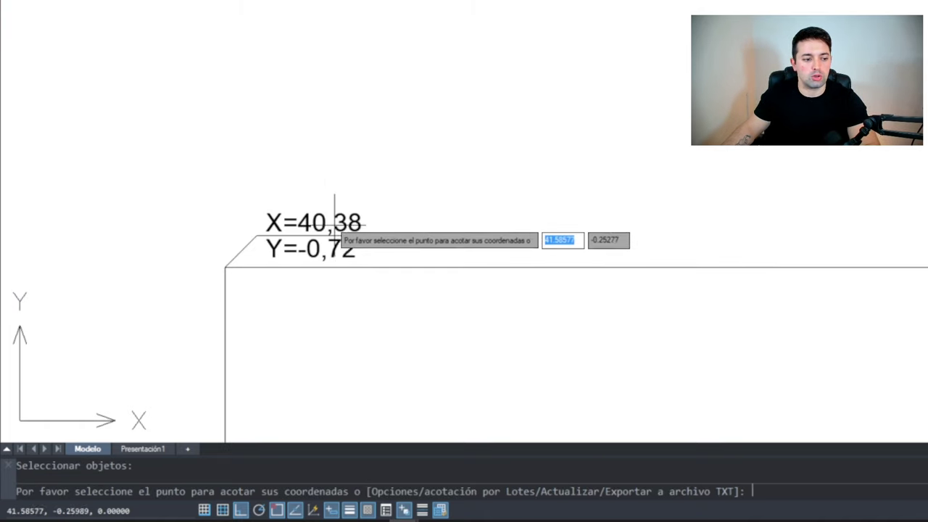
pyautogui.scroll(-6, 273, 293)
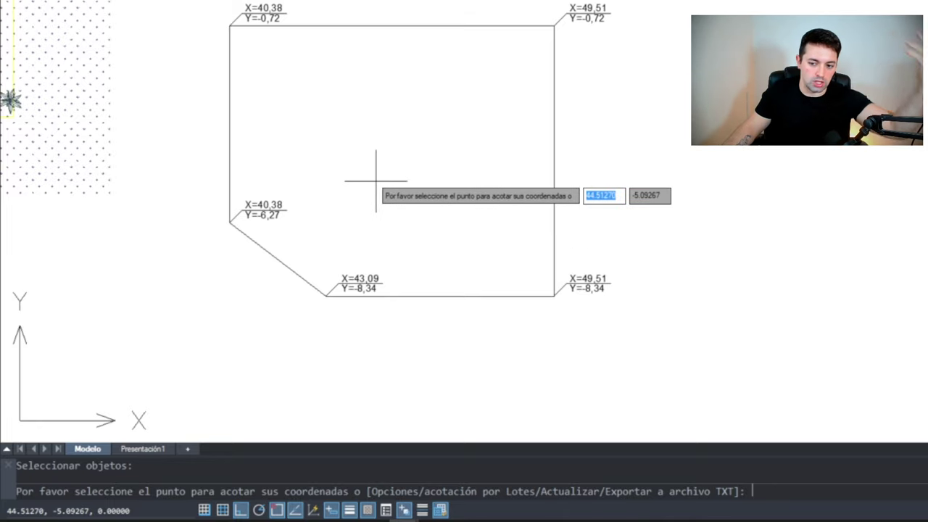
pyautogui.moveTo(390, 181); pyautogui.dragTo(450, 190, button='middle')
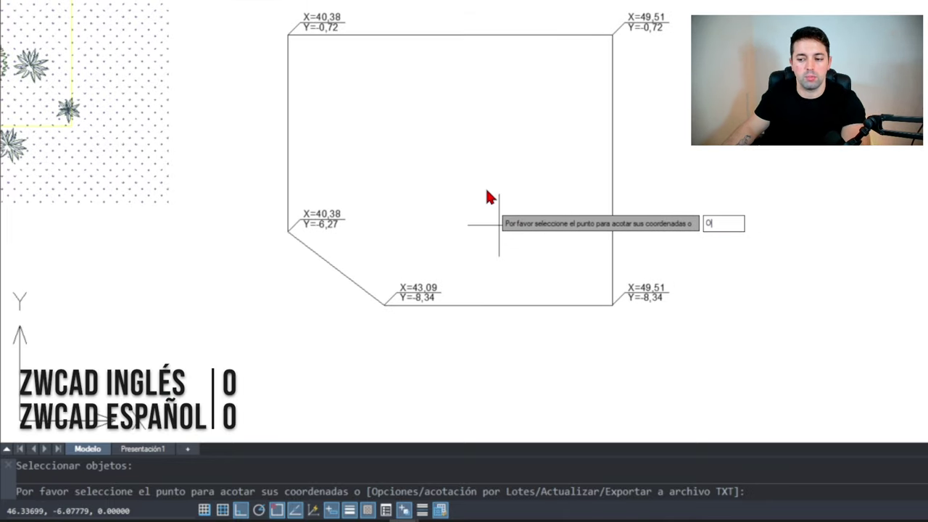
# Move the coordinate origin to the polygon's bottom-right corner with 0 axis rotation
pyautogui.press('Escape')
pyautogui.write('o')
pyautogui.press('Return')
pyautogui.click(586, 230)
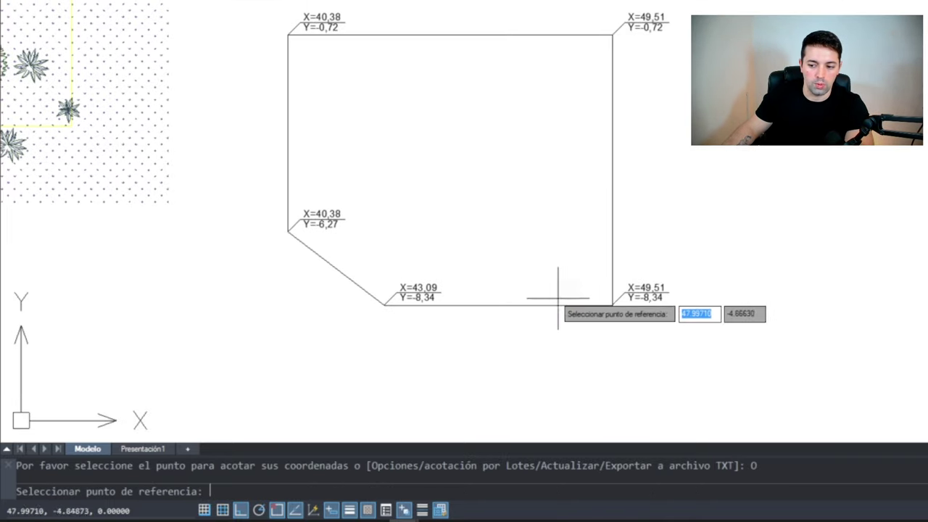
pyautogui.click(612, 305)
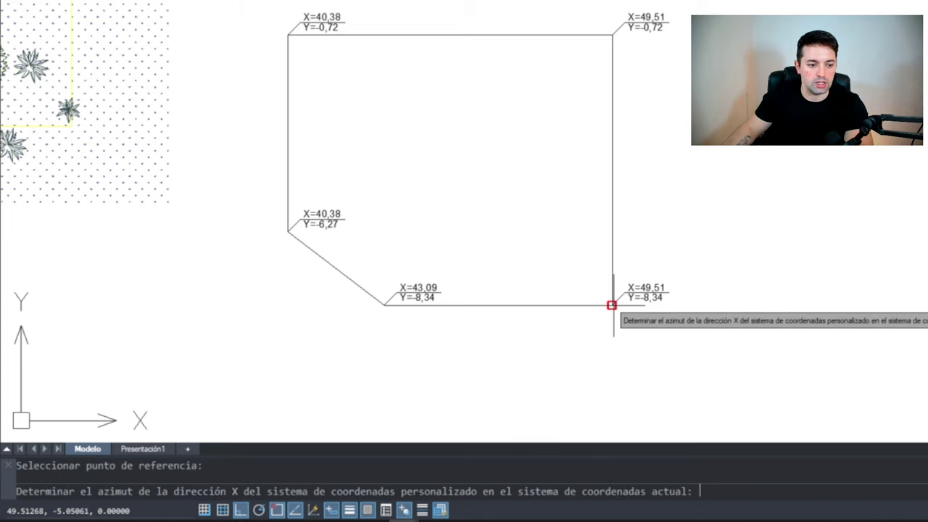
pyautogui.write('0')
pyautogui.press('Return')
pyautogui.press('Return')
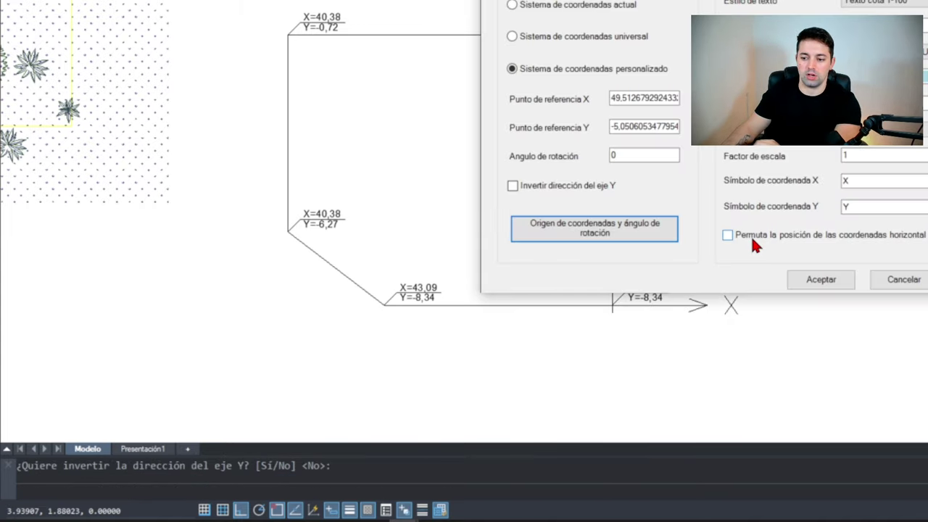
pyautogui.click(839, 279)
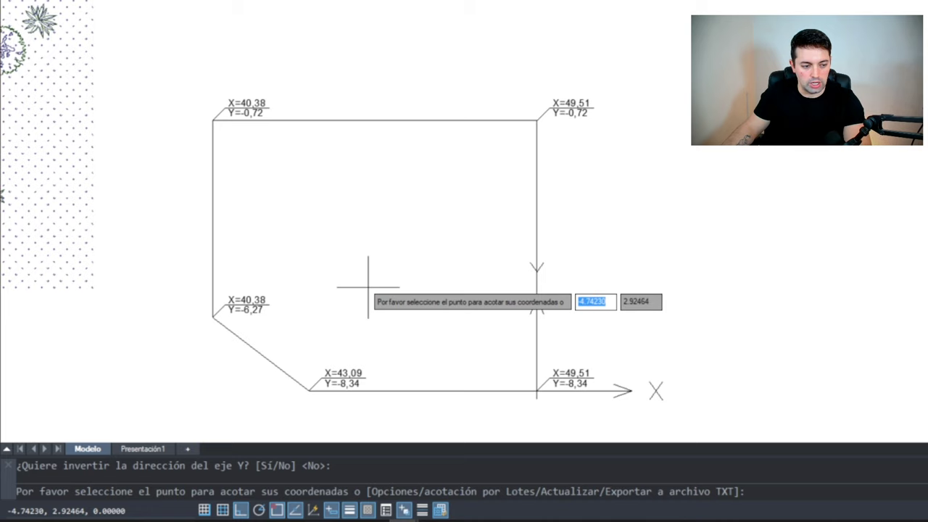
# Update the five vertex labels to the new origin, e.g. X=0,00 Y=0,00
pyautogui.write('A')
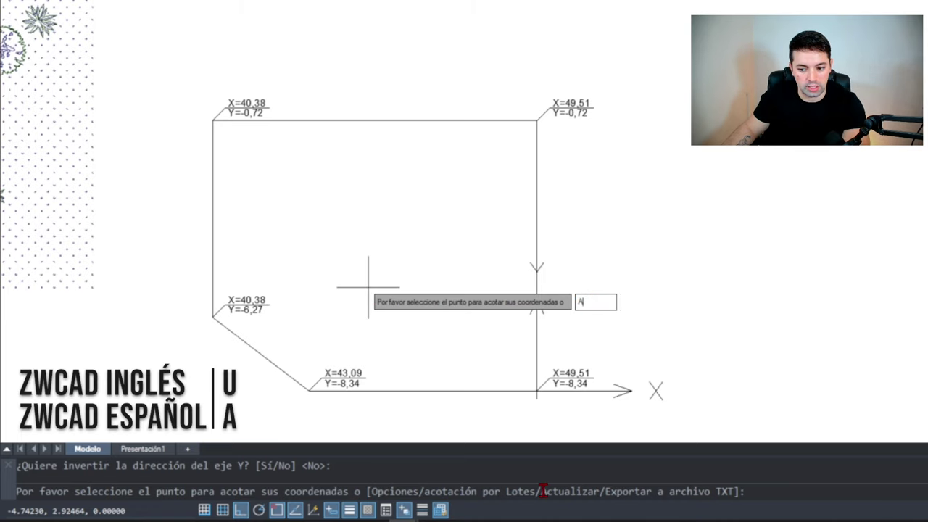
pyautogui.press('Return')
pyautogui.click(718, 15)
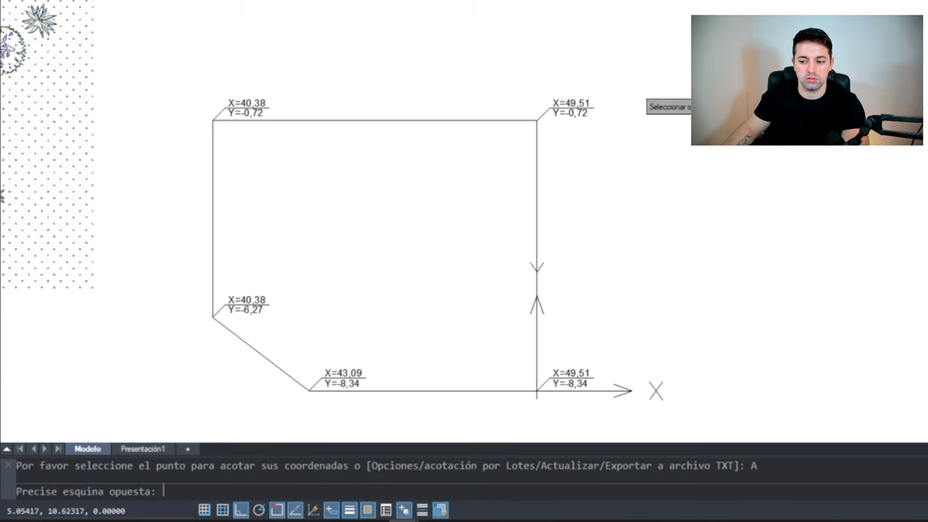
pyautogui.click(150, 429)
pyautogui.press('Return')
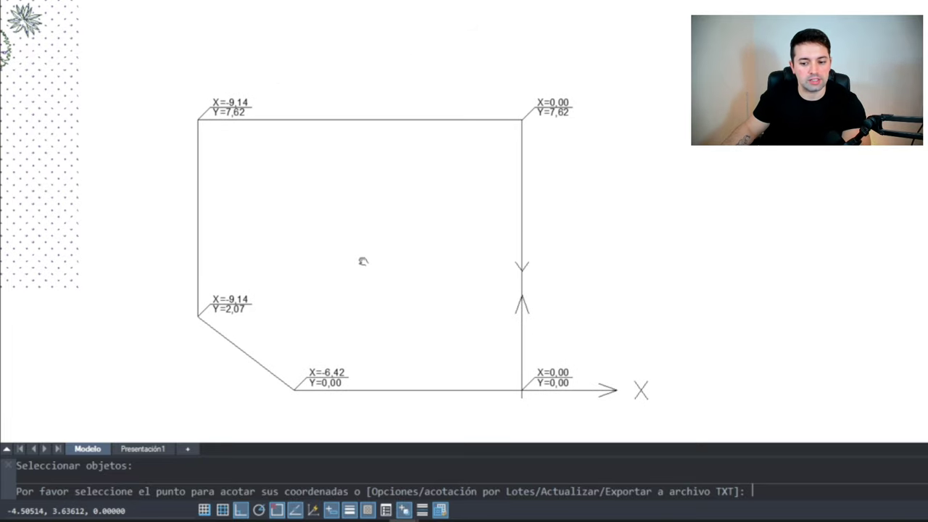
pyautogui.moveTo(363, 259); pyautogui.dragTo(472, 235, button='middle')
pyautogui.scroll(-4, 386, 165)
pyautogui.moveTo(387, 165); pyautogui.dragTo(601, 250, button='middle')
pyautogui.scroll(4, 404, 216)
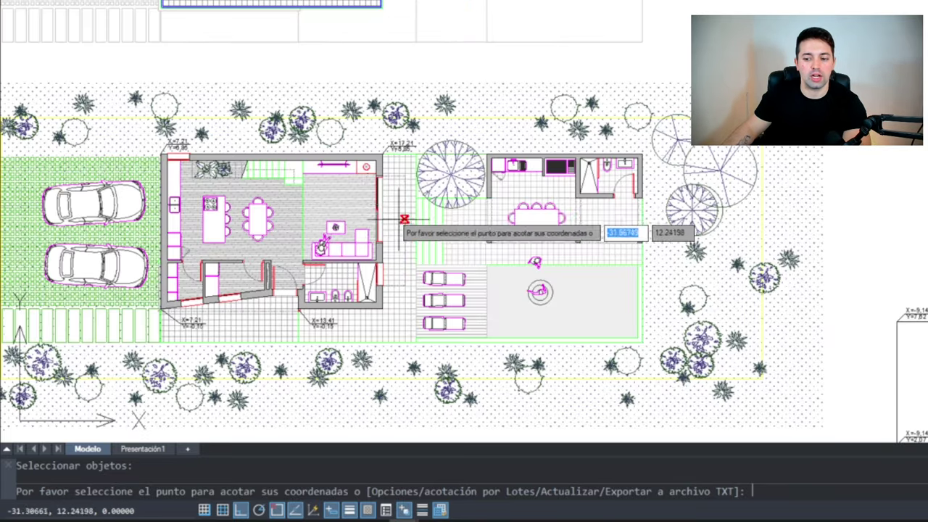
pyautogui.scroll(4, 398, 116)
pyautogui.scroll(-2, 352, 135)
pyautogui.scroll(-4, 378, 231)
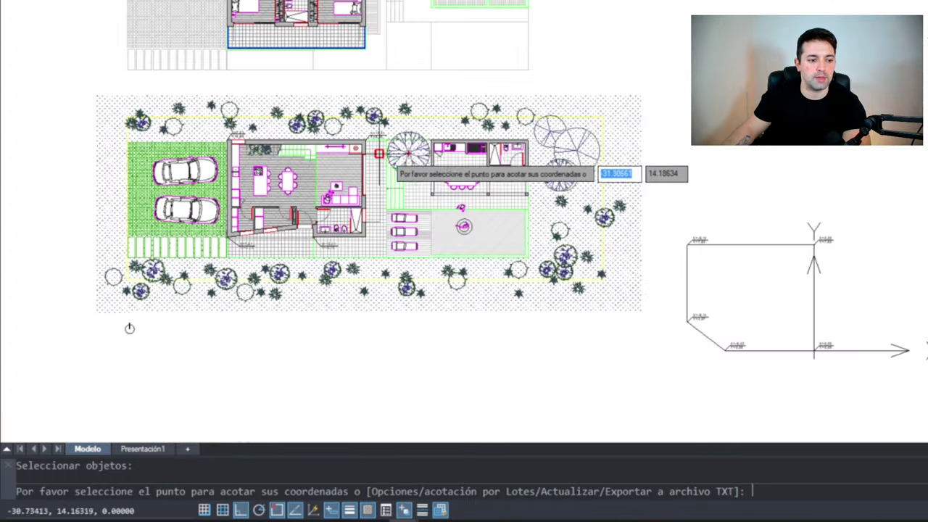
pyautogui.scroll(-3, 511, 248)
pyautogui.scroll(6, 551, 261)
pyautogui.moveTo(321, 254); pyautogui.dragTo(263, 297, button='middle')
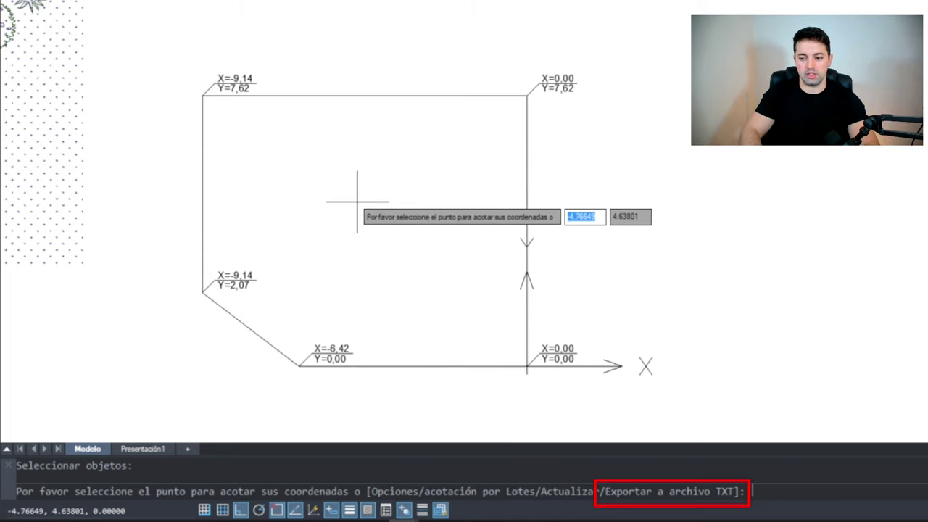
# Export the five vertex labels with option E to a text file named OrdinateTable.txt
pyautogui.write('E')
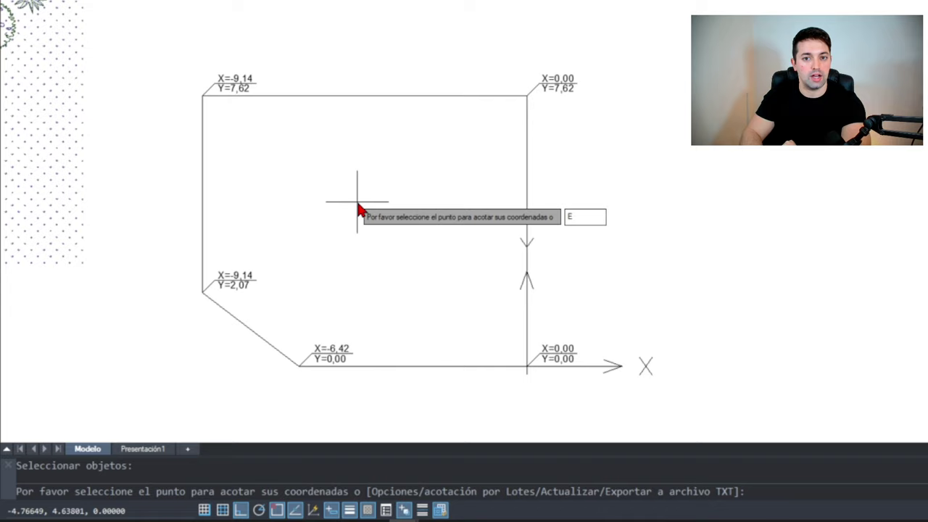
pyautogui.press('Return')
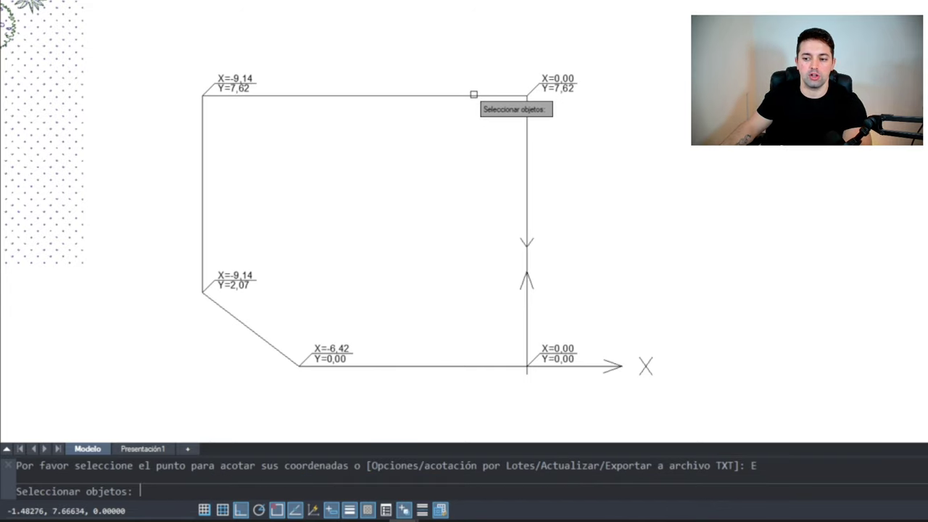
pyautogui.click(527, 95)
pyautogui.click(620, 43)
pyautogui.click(117, 418)
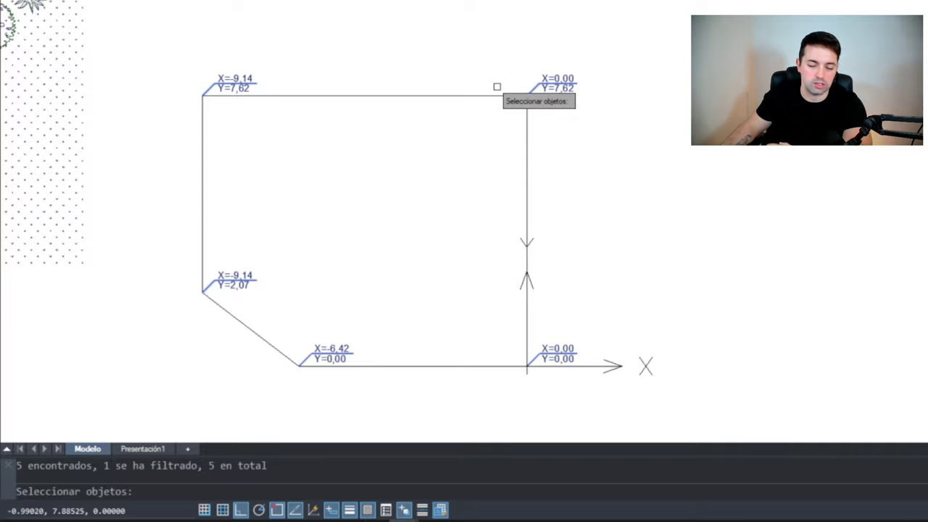
pyautogui.click(615, 8)
pyautogui.click(151, 413)
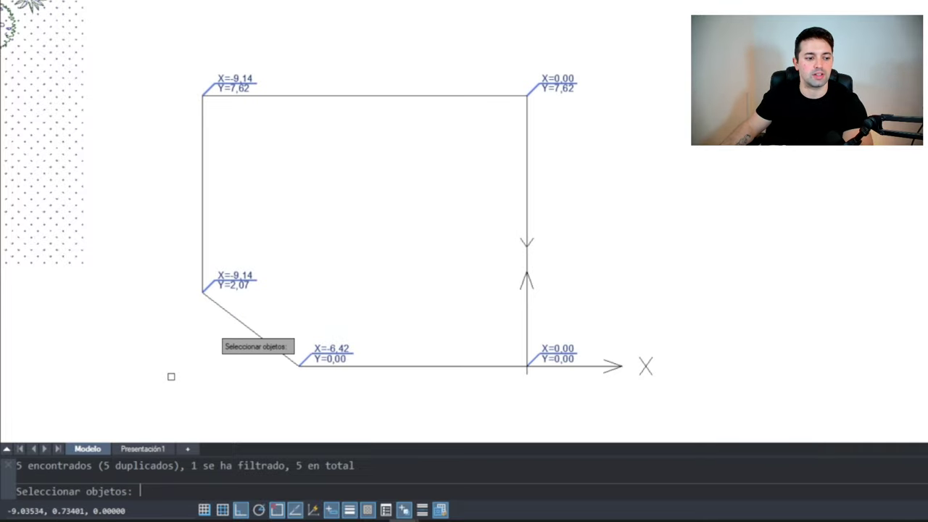
pyautogui.click(620, 2)
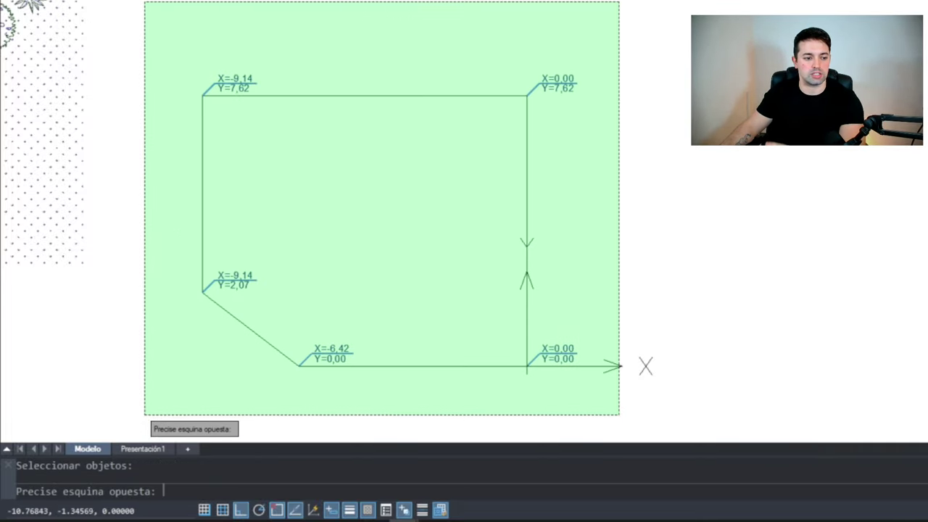
pyautogui.click(144, 417)
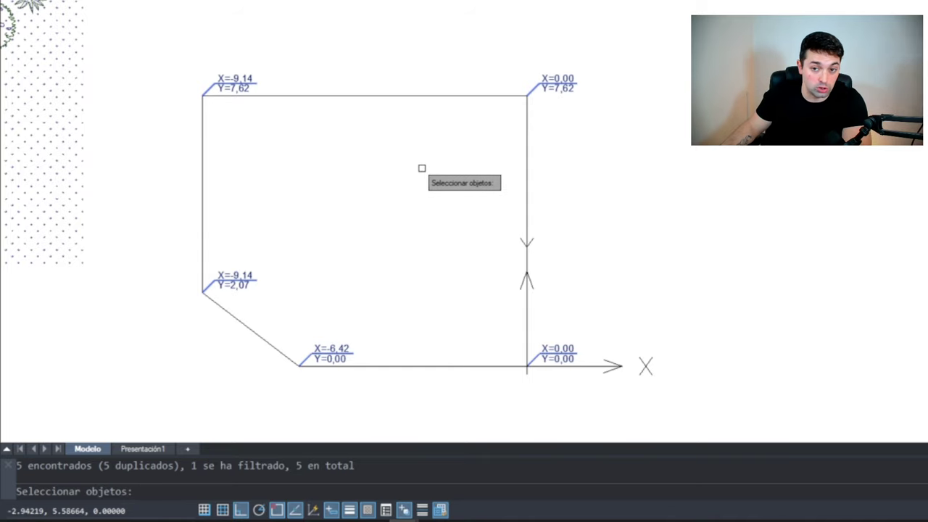
pyautogui.press('Return')
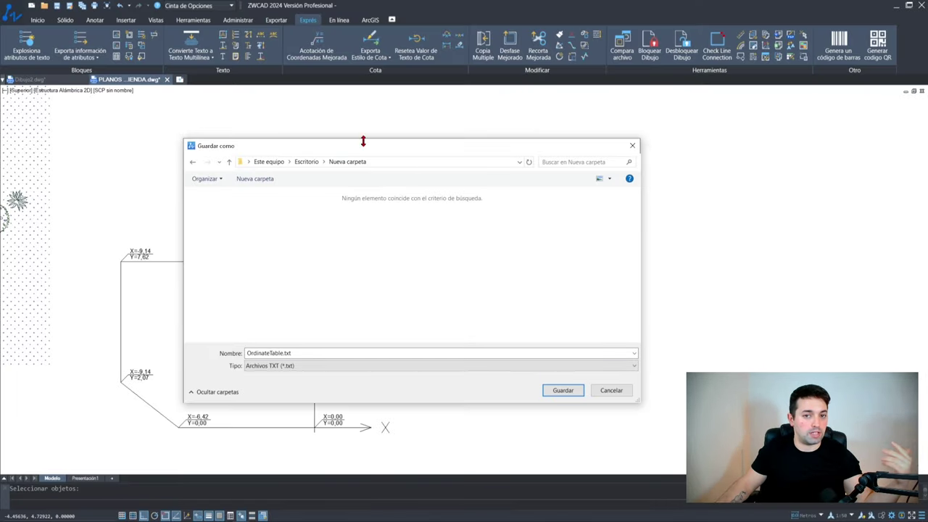
pyautogui.click(281, 365)
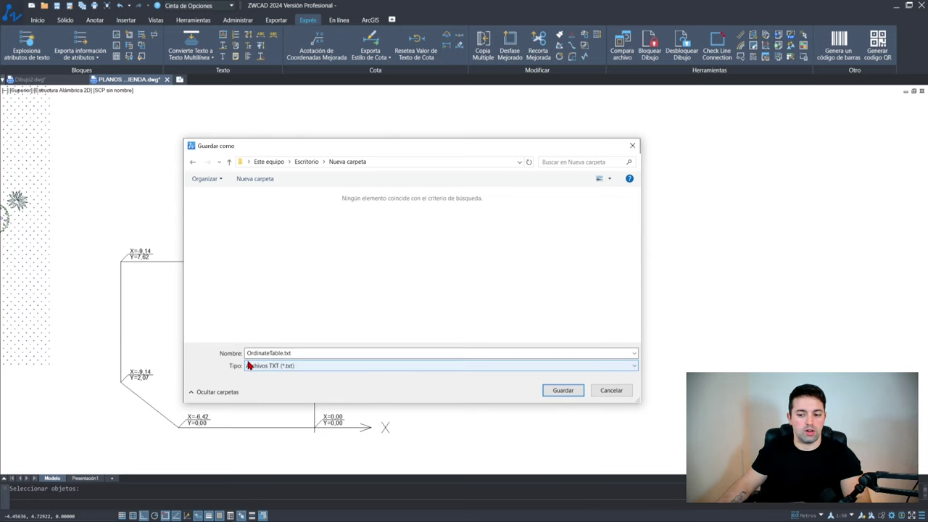
pyautogui.click(549, 391)
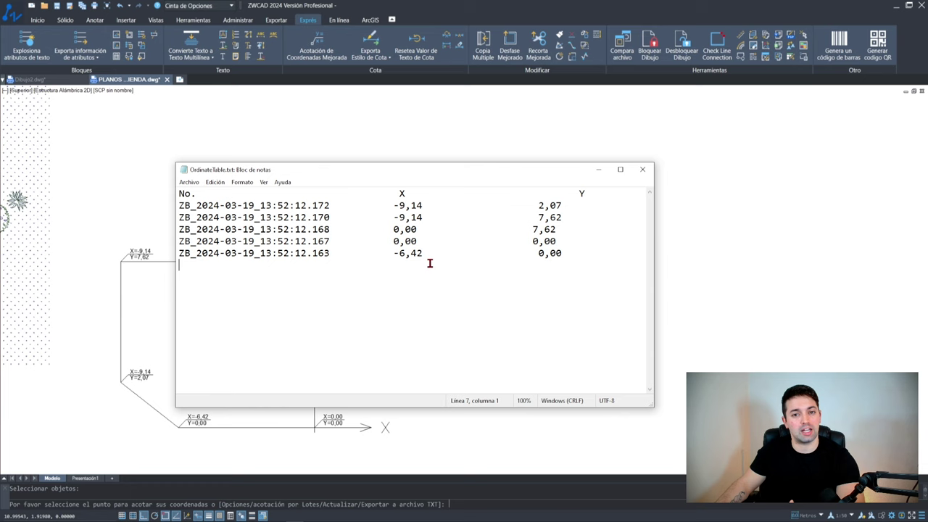
# Select and review the No./X/Y rows of the exported OrdinateTable.txt table
pyautogui.moveTo(180, 195); pyautogui.dragTo(211, 243)
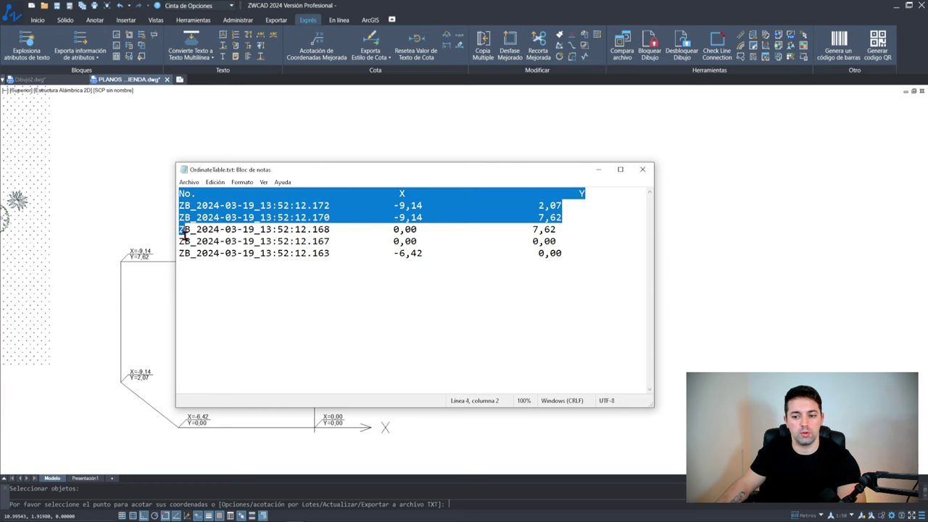
pyautogui.click(211, 232)
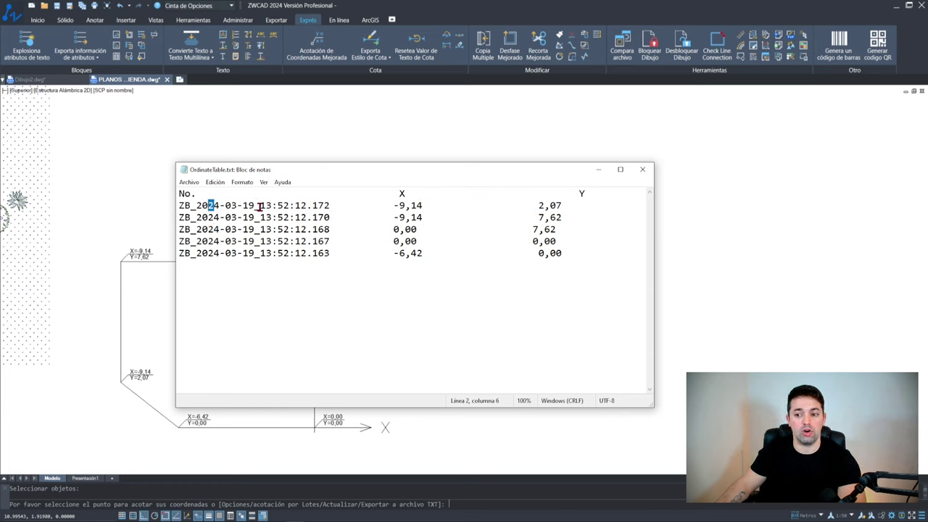
pyautogui.moveTo(179, 194); pyautogui.dragTo(469, 263)
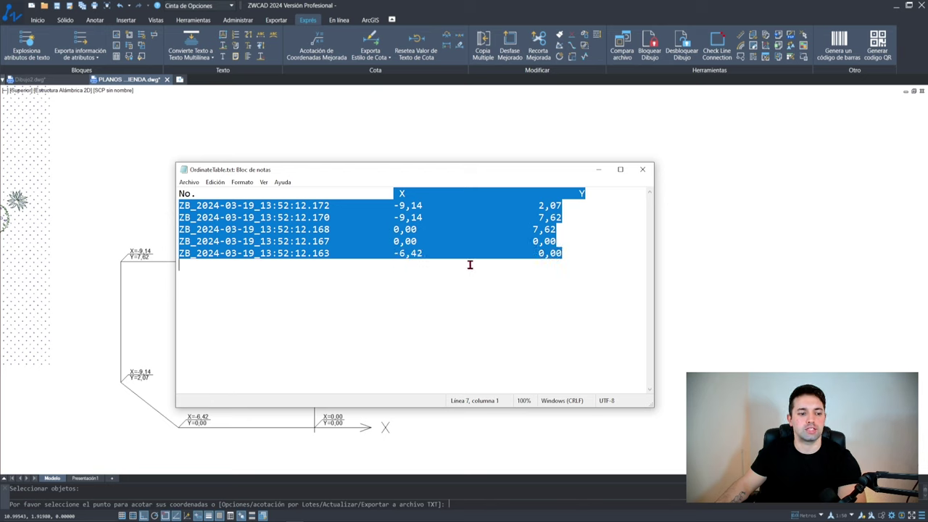
pyautogui.click(469, 264)
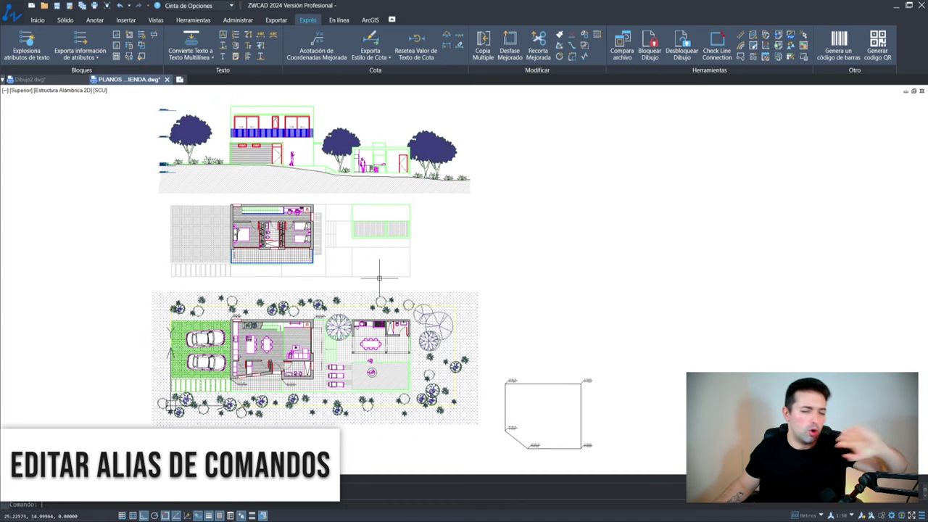
# Run AI_EDITCUSTFILE and accept ZWCAD.PGP to open the alias file in Notepad
pyautogui.write('AI')
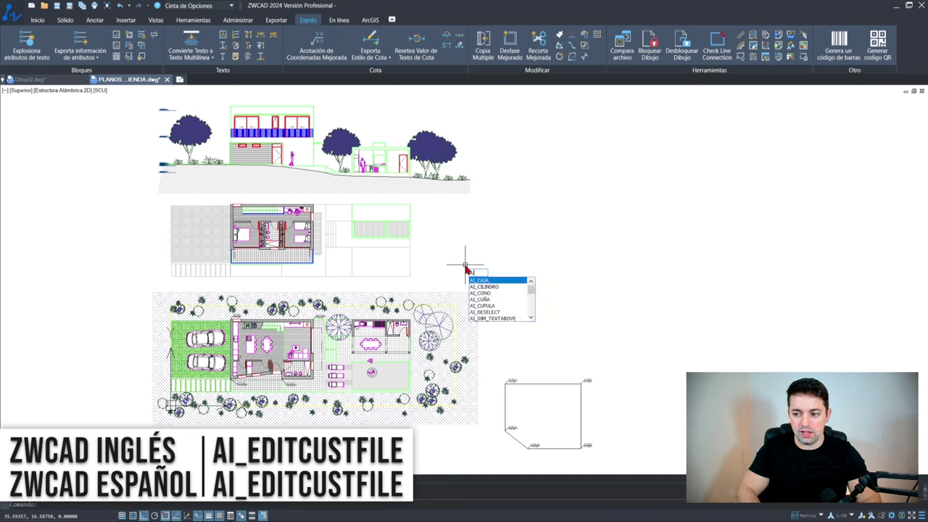
pyautogui.write('_EDITC')
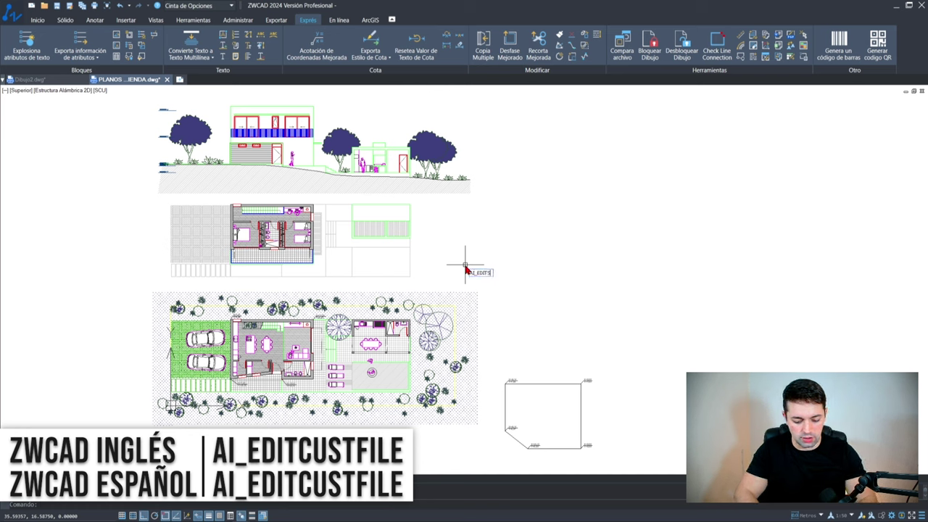
pyautogui.write('USTFILE')
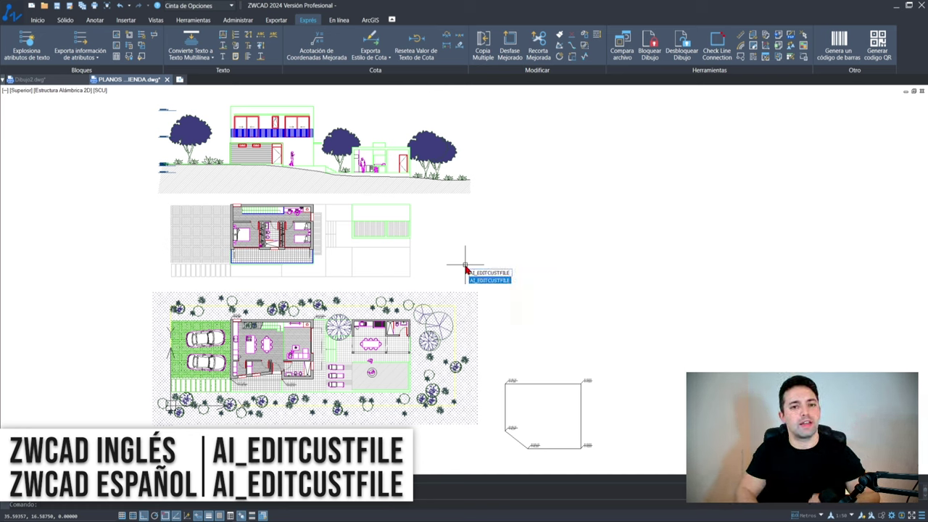
pyautogui.press('Return')
pyautogui.write('ZWCAD.PGP')
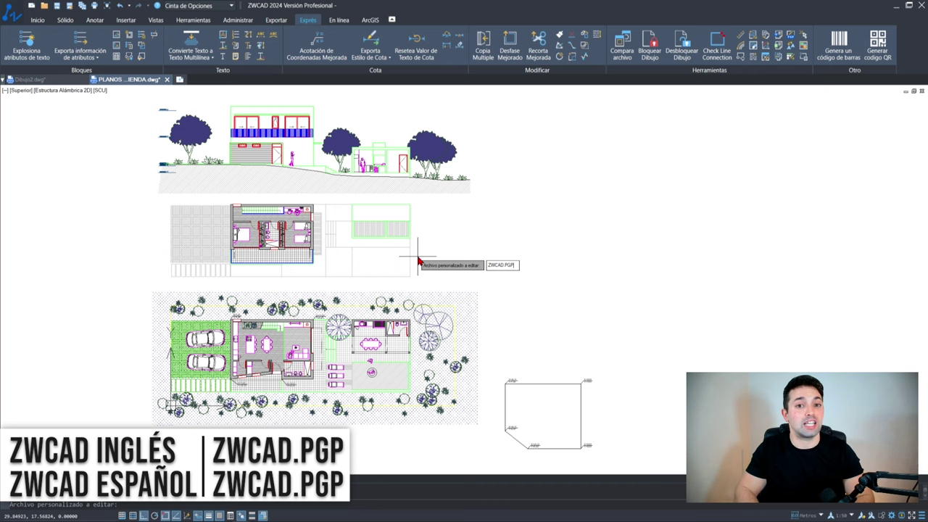
pyautogui.press('Return')
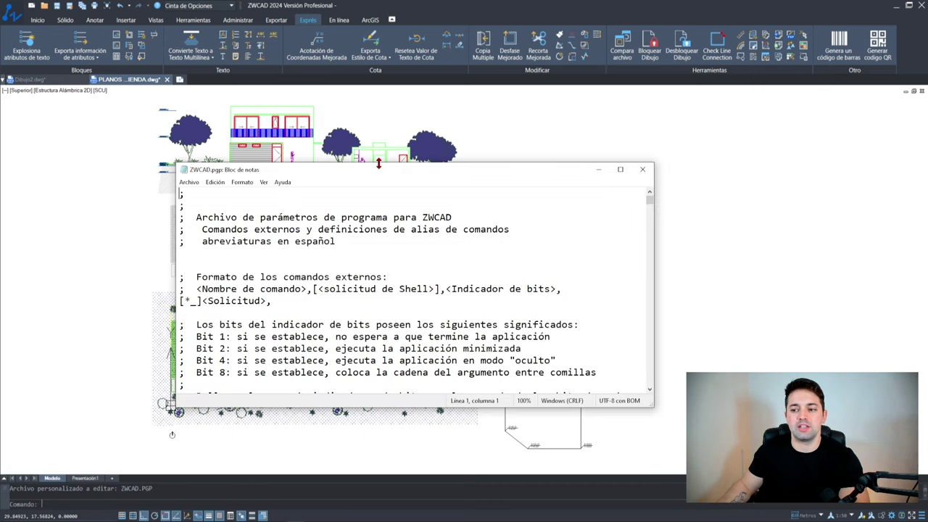
# Append a ;ATAJOS DE TECLADO PERSONALIZADOS comment line at the end of ZWCAD.pgp
pyautogui.moveTo(380, 165); pyautogui.dragTo(374, 42)
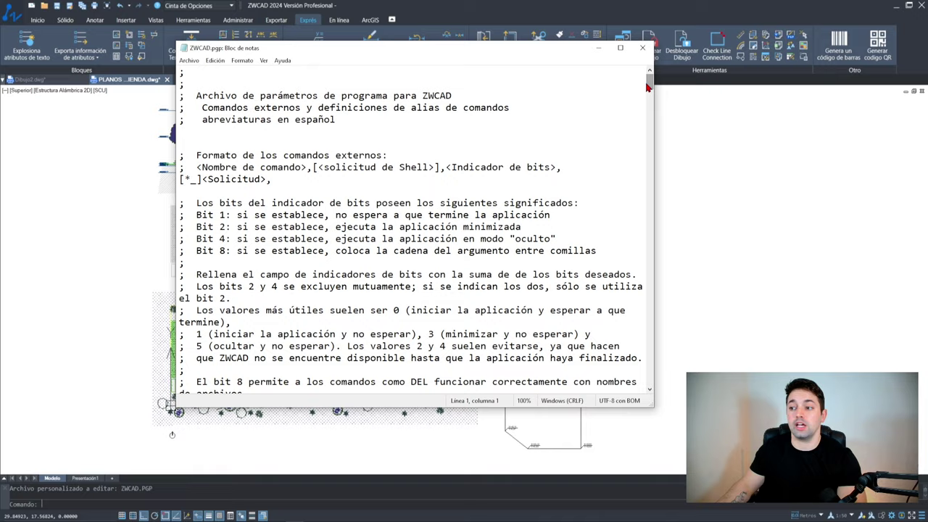
pyautogui.moveTo(647, 87)
pyautogui.mouseDown()
pyautogui.moveTo(628, 200)
pyautogui.moveTo(630, 137)
pyautogui.moveTo(625, 410)
pyautogui.moveTo(632, 74)
pyautogui.moveTo(633, 406)
pyautogui.mouseUp()
pyautogui.hotkey('ctrl', 'End')
pyautogui.press('BackSpace')
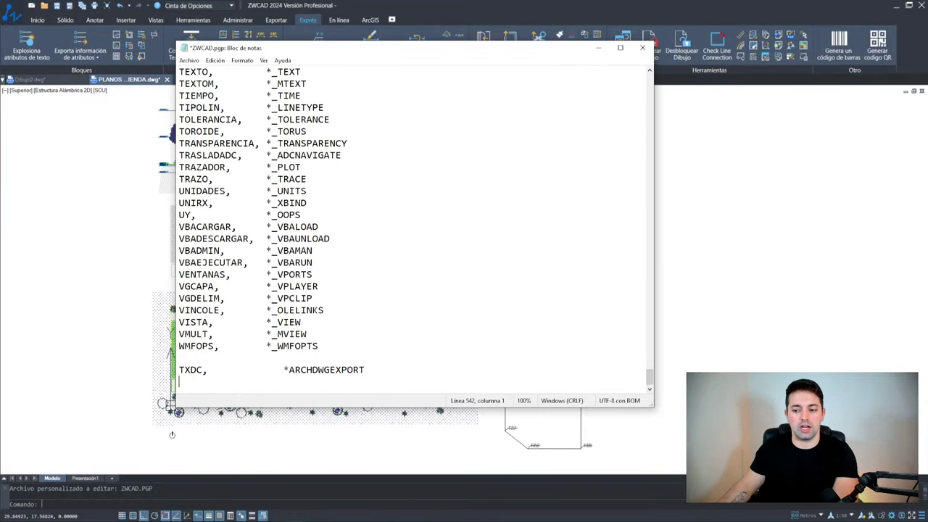
pyautogui.press('Return')
pyautogui.write(';')
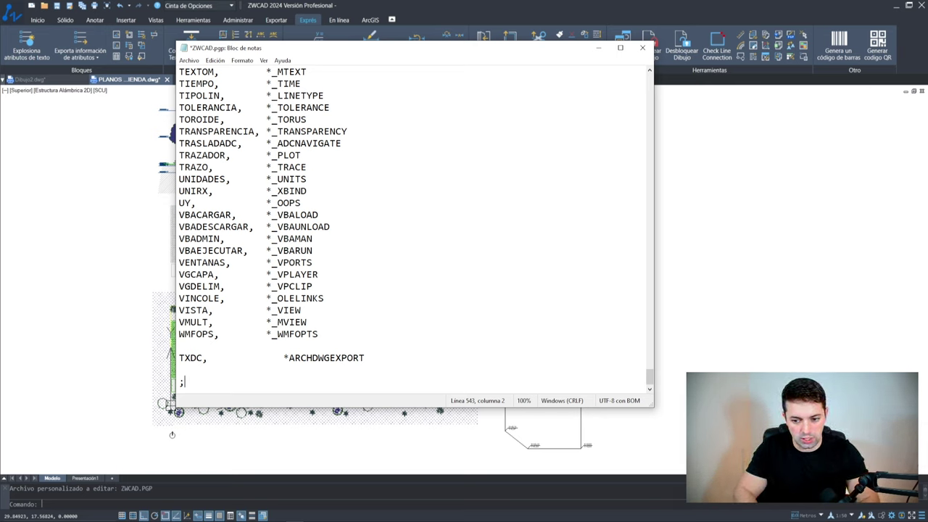
pyautogui.write('ATAJOS DE TECLADO PERSONAL')
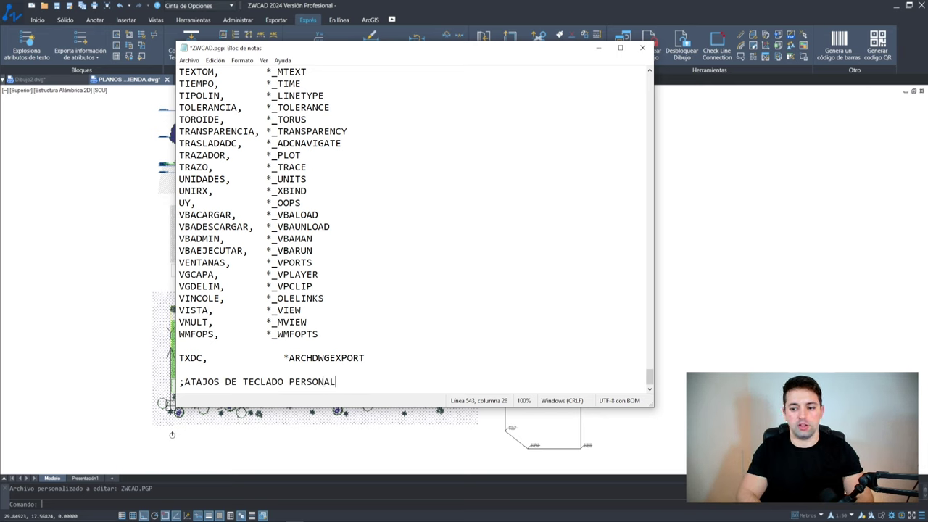
pyautogui.write('IZADOS')
pyautogui.press('Return')
pyautogui.press('Return')
pyautogui.write('ACM')
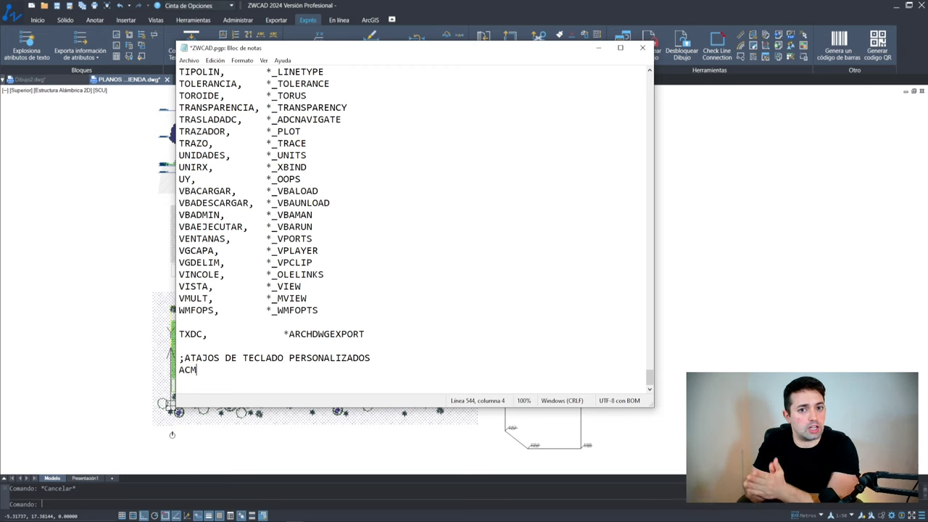
# Add alias lines ACM, SV, SS and SMM for EXDIMORDINATE, SMARTVOICE, SMARTSEL and SMARTMOUSE
pyautogui.write(',')
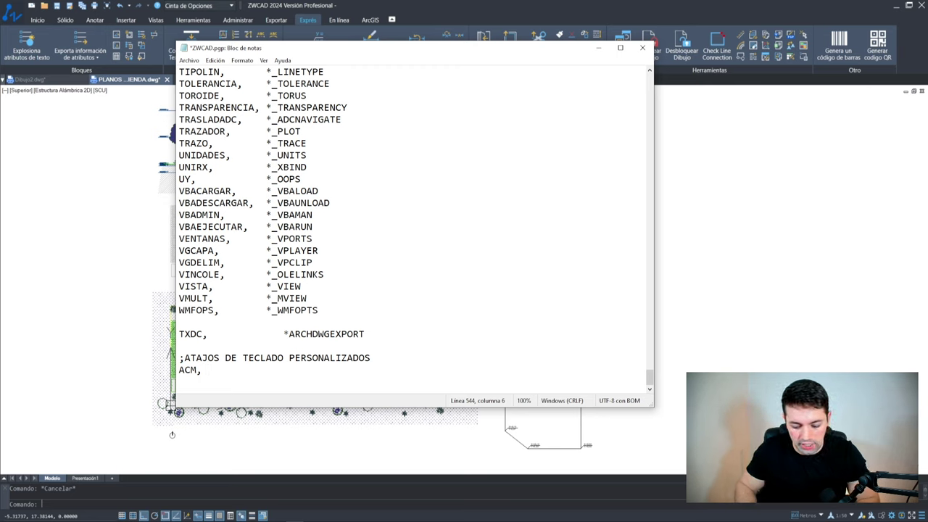
pyautogui.write(' *')
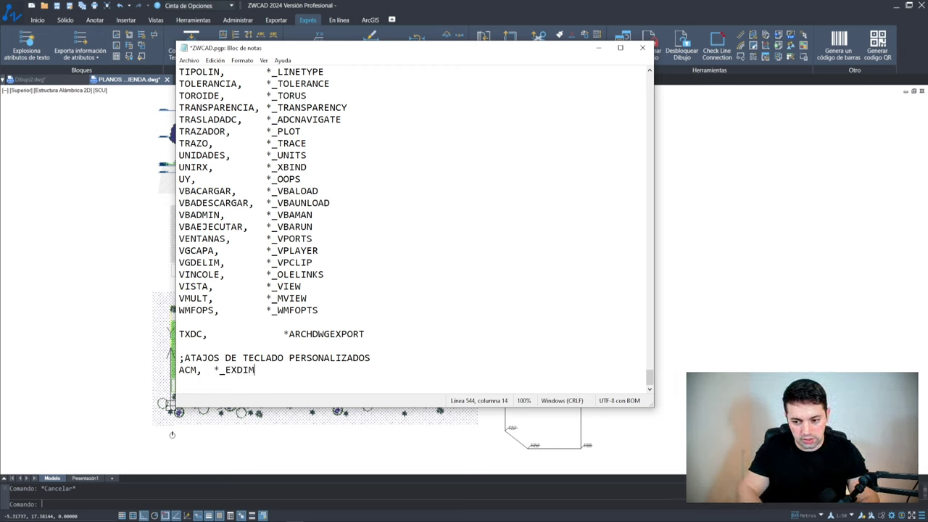
pyautogui.write('TE')
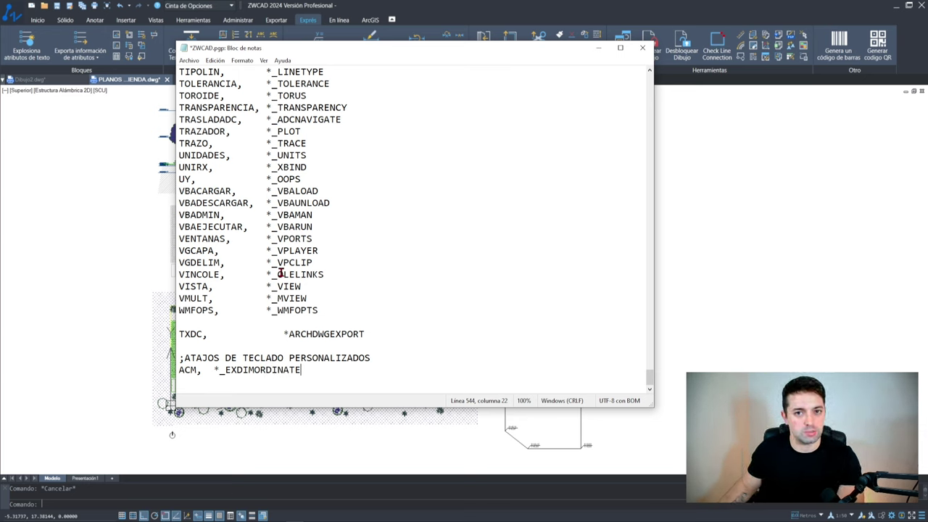
pyautogui.press('Return')
pyautogui.write('SV,  *_SMARTVOI')
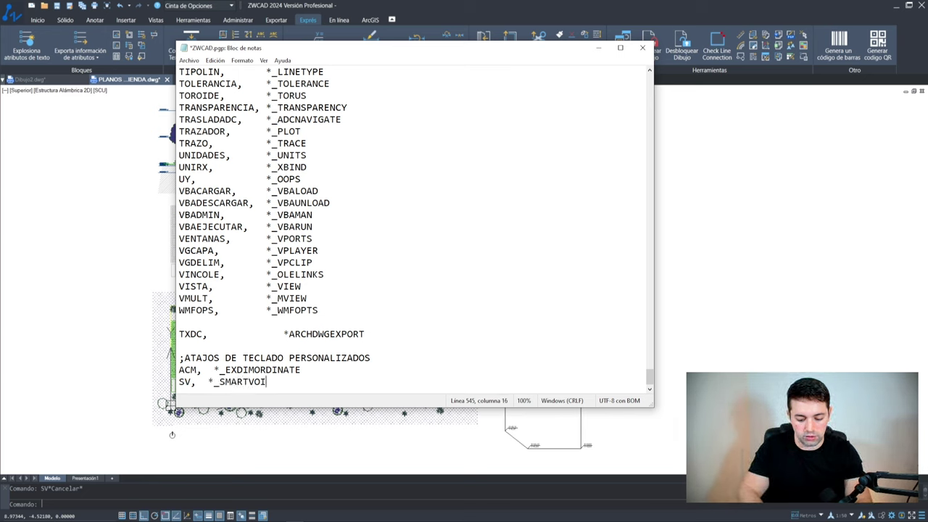
pyautogui.write('CE')
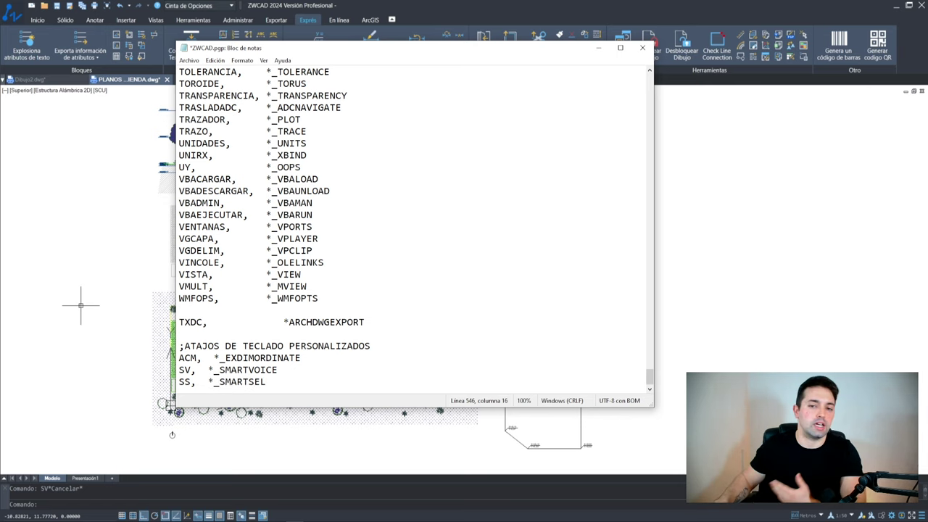
pyautogui.scroll(2, 227, 408)
pyautogui.press('Return')
pyautogui.write('SMM,  *_SMARTMOUS')
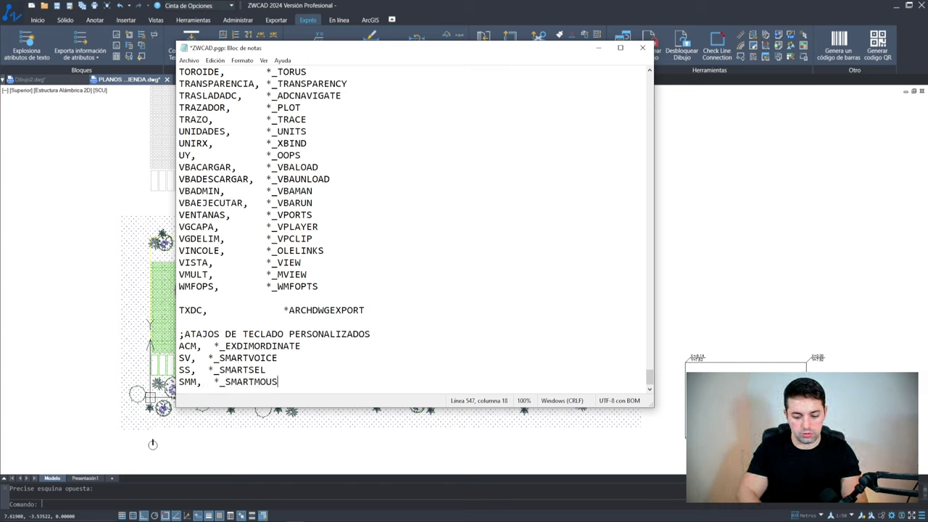
pyautogui.write('E')
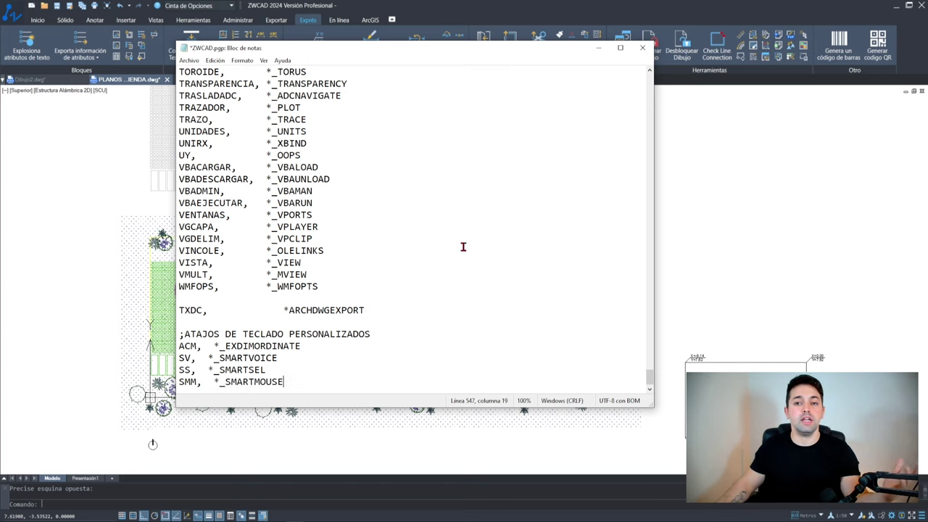
# Save ZWCAD.pgp and close Notepad
pyautogui.click(189, 60)
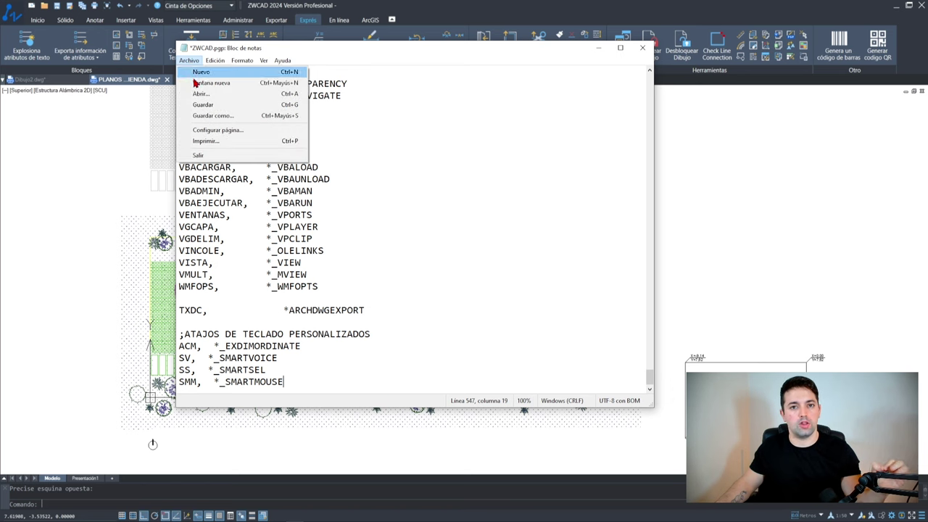
pyautogui.click(204, 106)
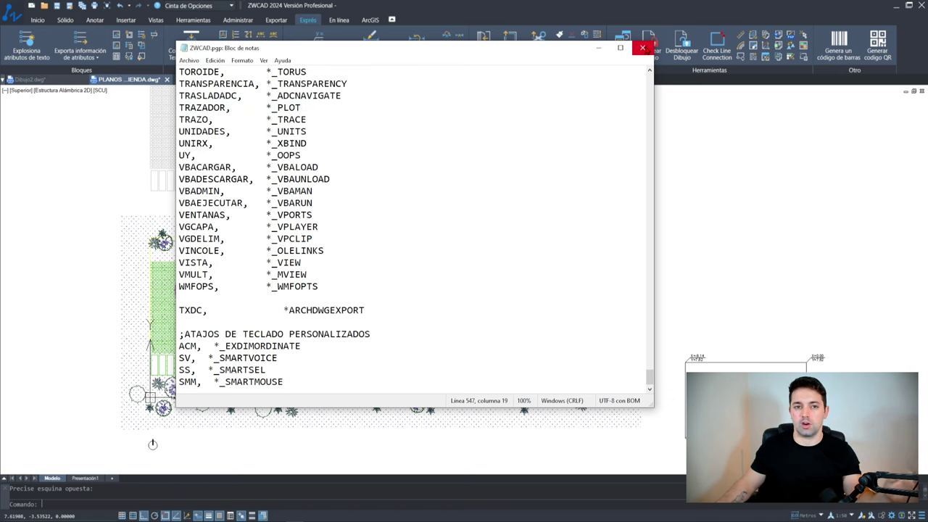
pyautogui.click(642, 48)
pyautogui.write('REINICIA')
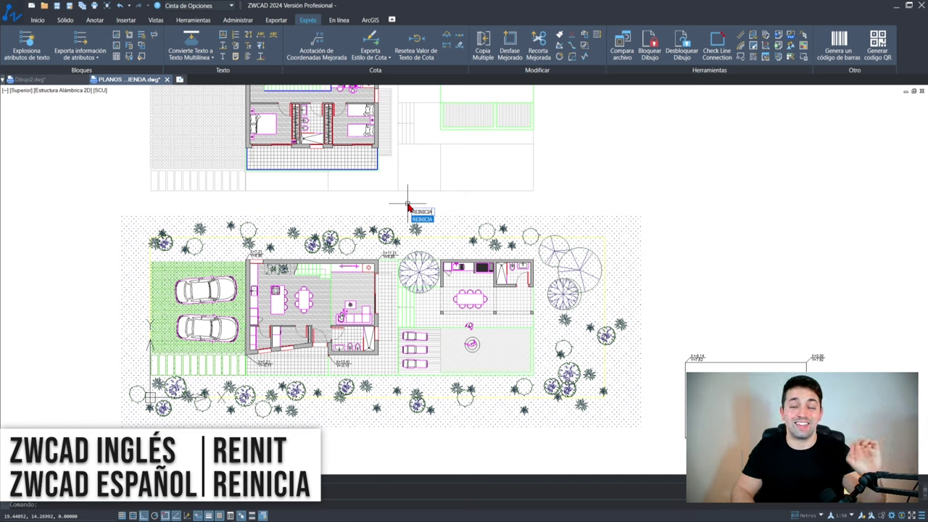
# Reload ZWCAD.pgp with REINICIA and erase the old coordinate labels
pyautogui.press('Return')
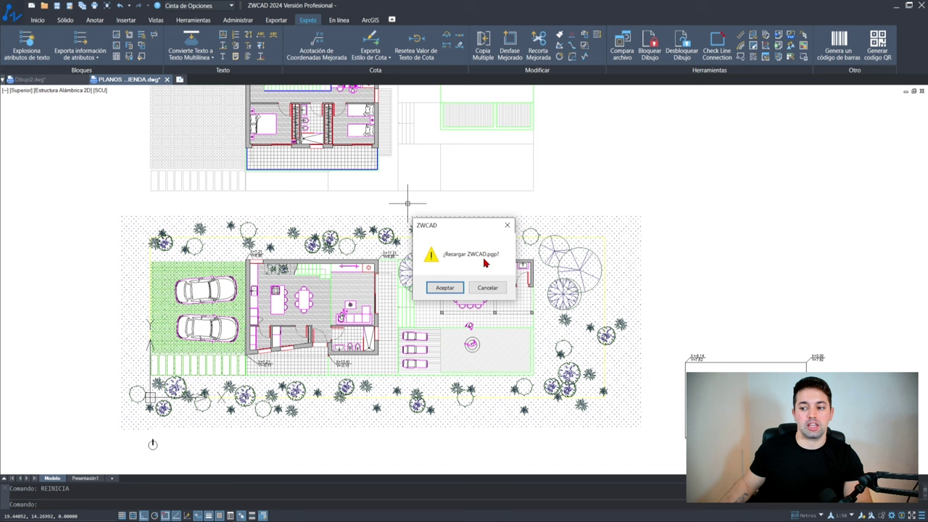
pyautogui.click(444, 289)
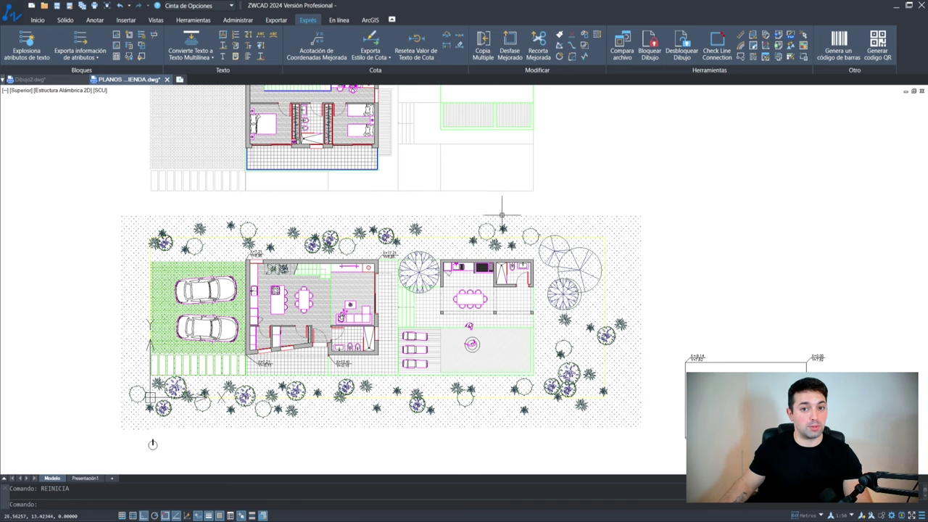
pyautogui.scroll(-3, 501, 214)
pyautogui.scroll(5, 456, 290)
pyautogui.click(435, 157)
pyautogui.click(522, 348)
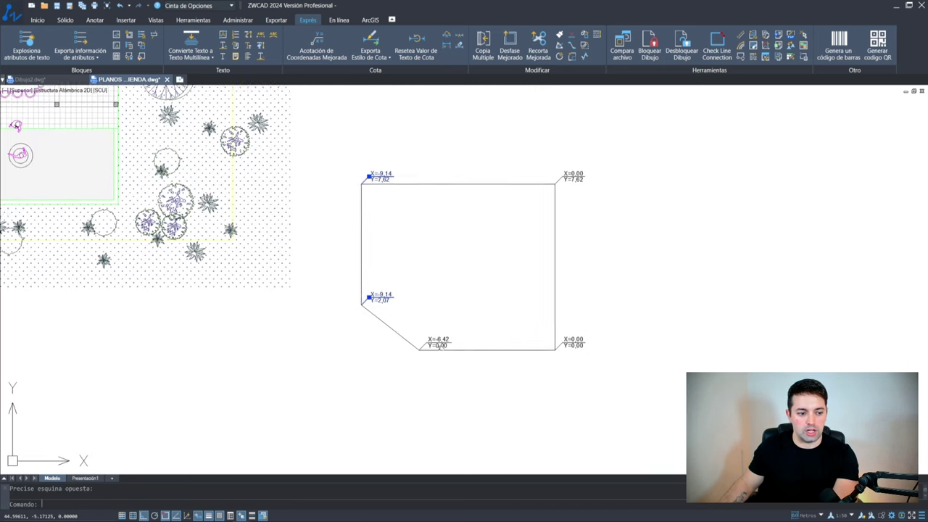
pyautogui.press('Delete')
# Use the new ACM alias to place two coordinate labels inside the test polygon
pyautogui.write('ACM')
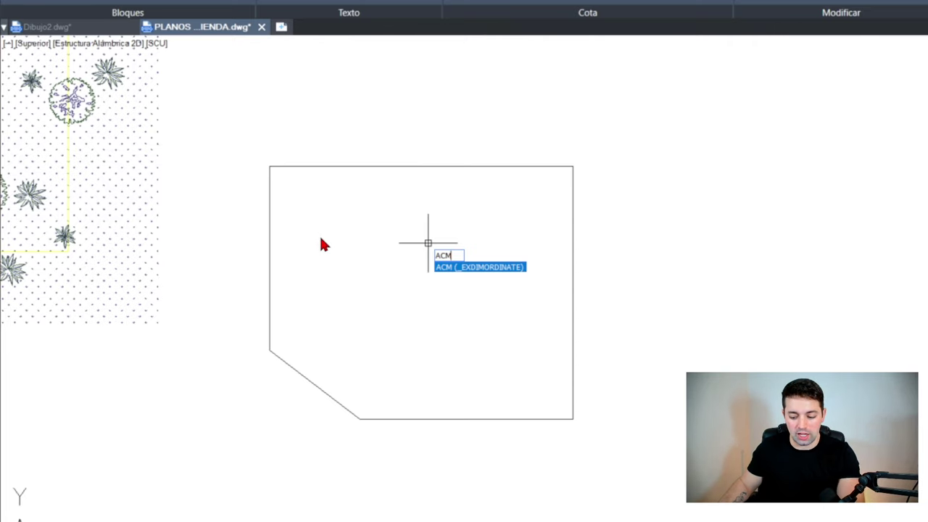
pyautogui.press('Return')
pyautogui.scroll(-2, 556, 210)
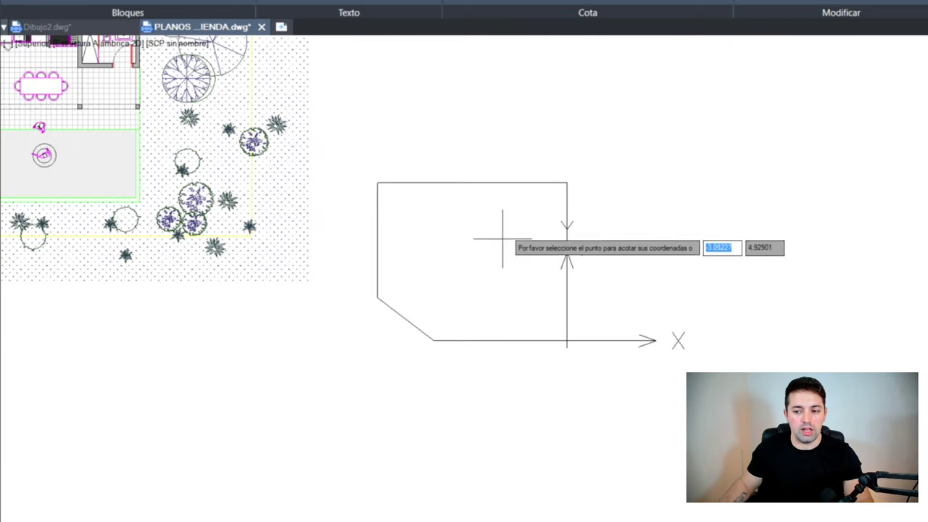
pyautogui.click(435, 236)
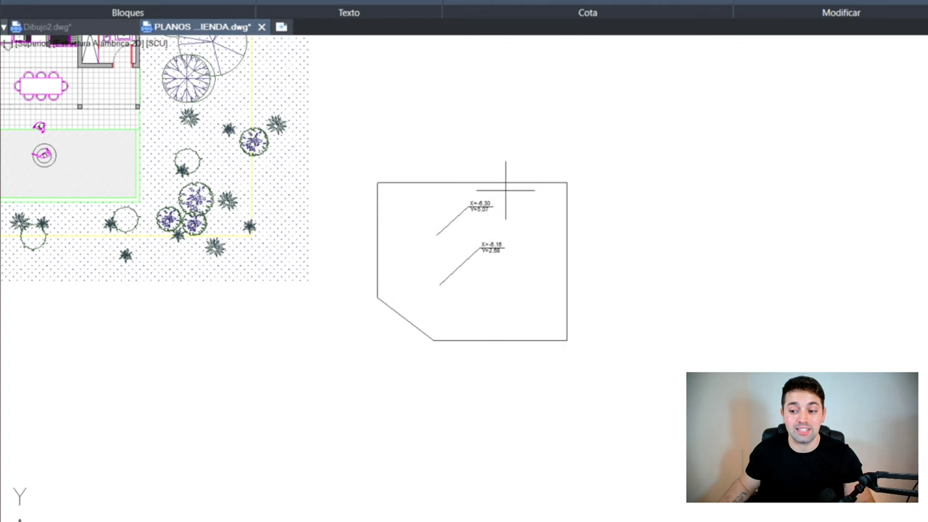
pyautogui.moveTo(505, 190); pyautogui.dragTo(428, 285)
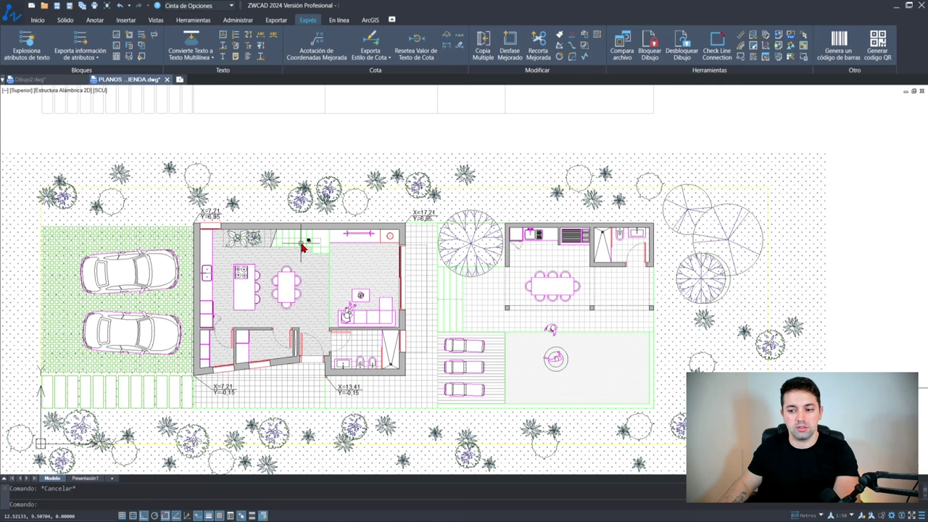
# Toggle Smart Mouse off and back on with SMM, then open Smart Select with SS
pyautogui.press('Return')
pyautogui.scroll(3, 326, 285)
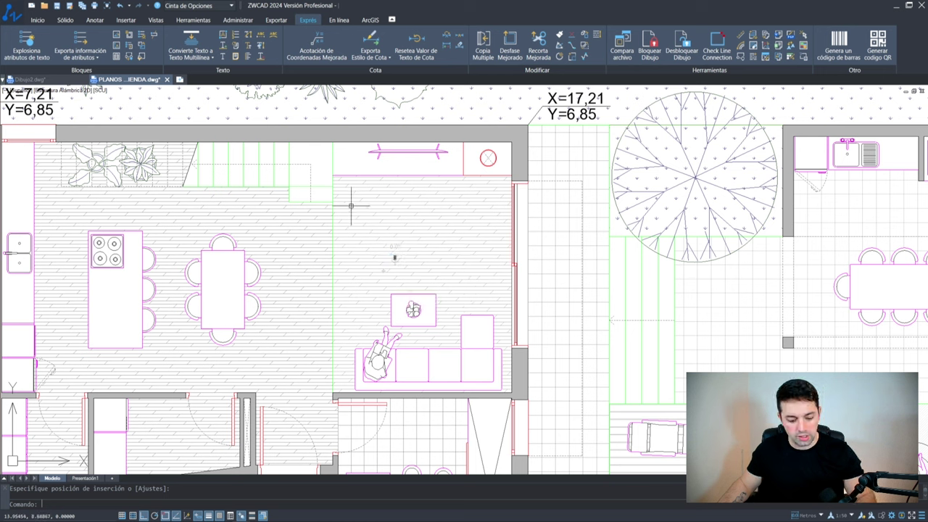
pyautogui.write('SMM')
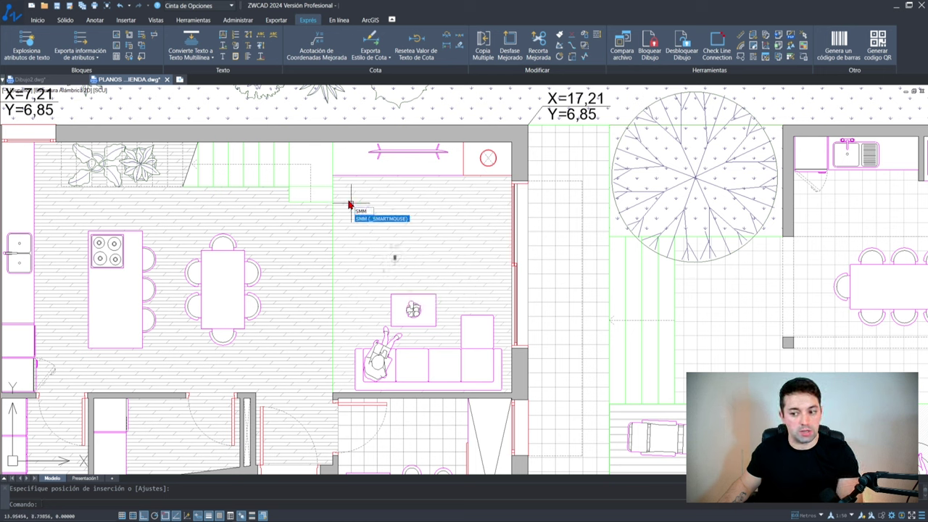
pyautogui.press('Return')
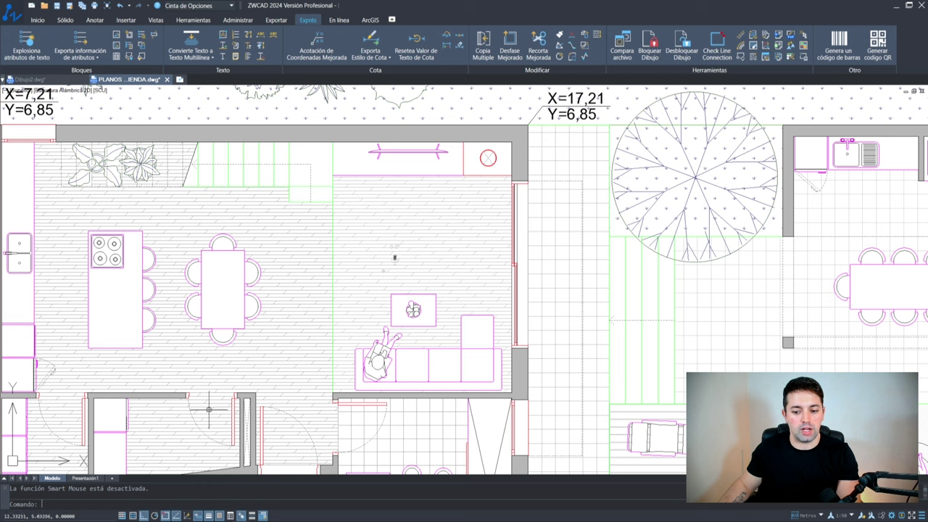
pyautogui.press('Return')
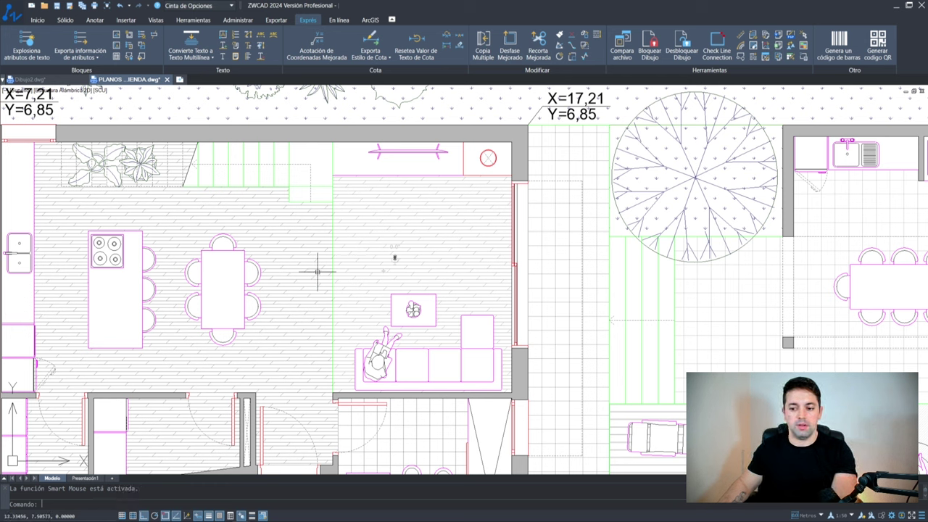
pyautogui.write('ss')
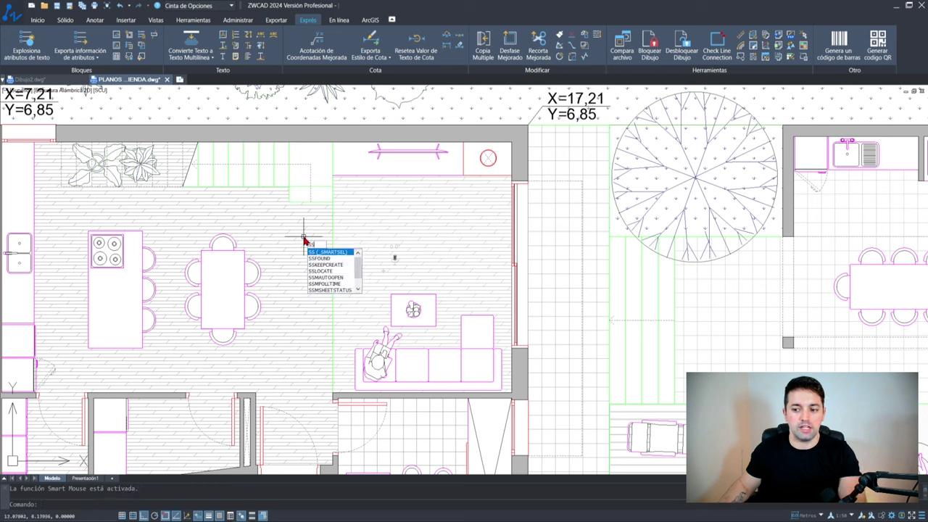
pyautogui.press('Return')
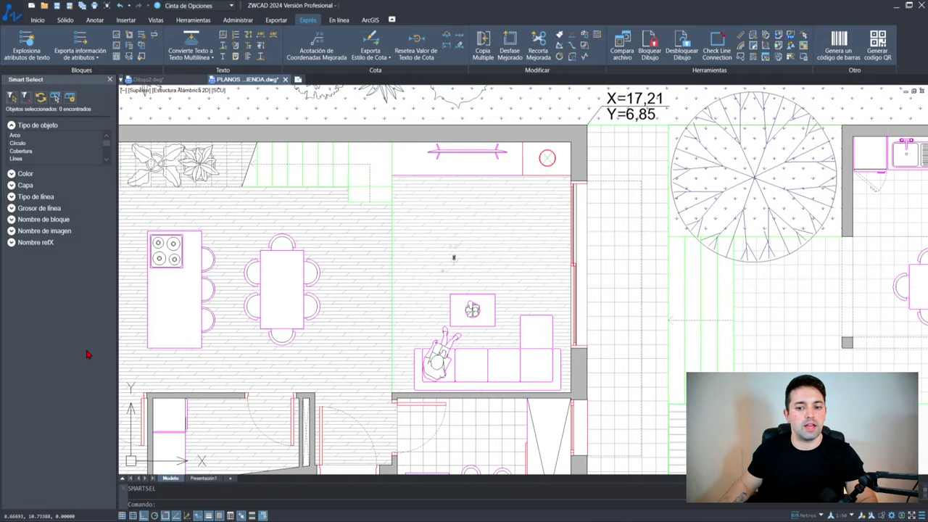